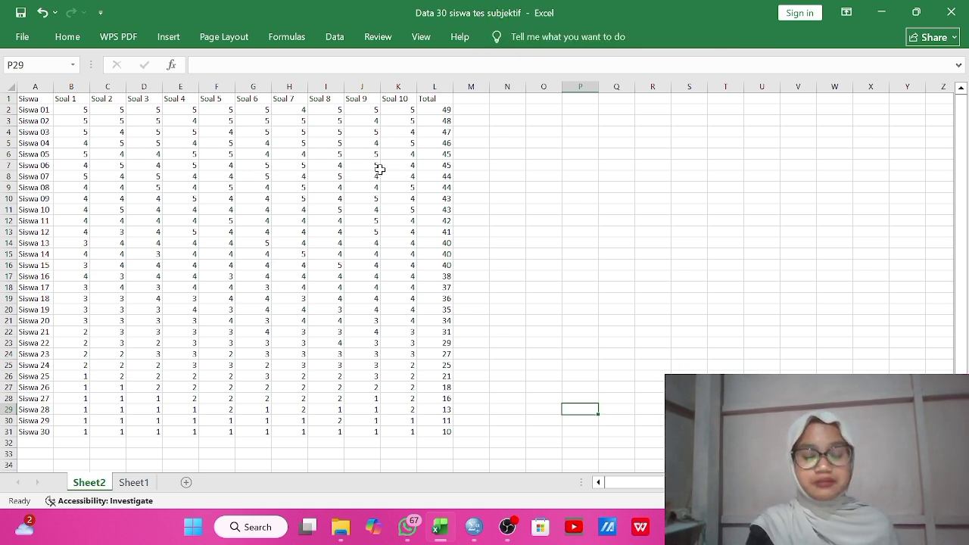
Label cell A32 below the student list as "r tabel"
{"action": "left_click", "coordinate": [506, 154]}
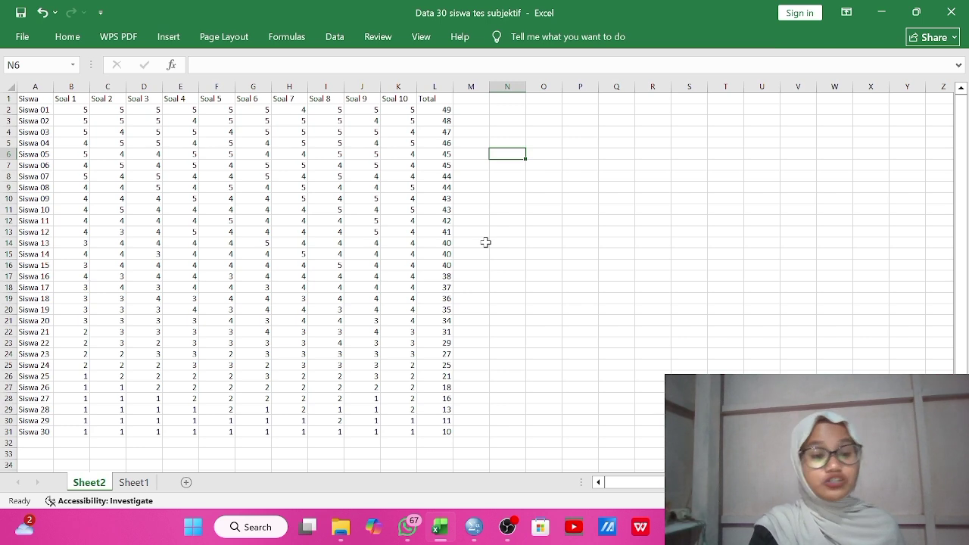
{"action": "left_click", "coordinate": [34, 441]}
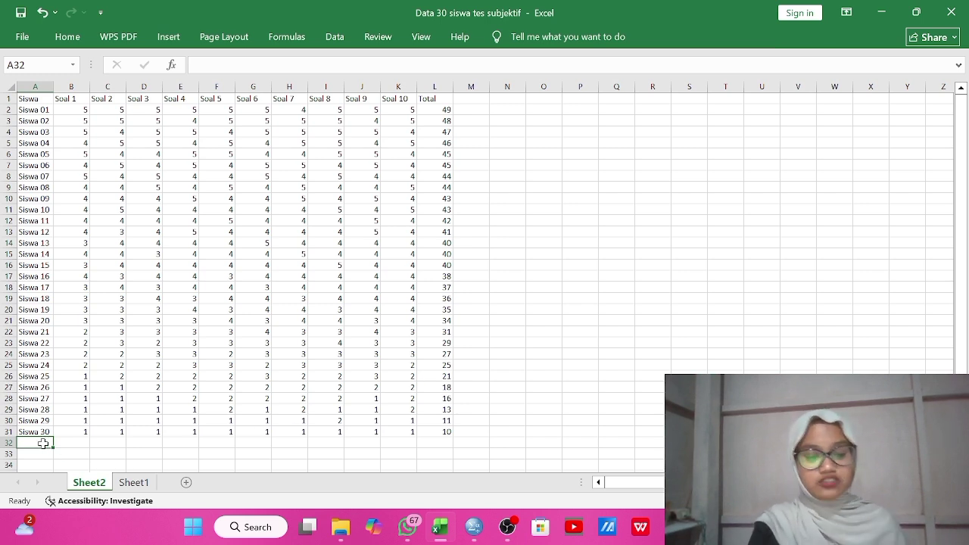
{"action": "type", "text": "R tabel"}
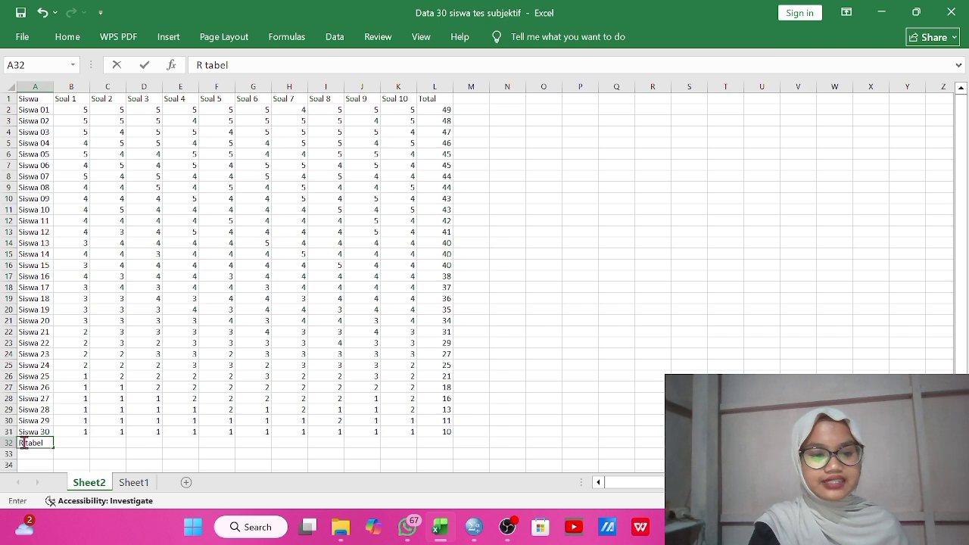
{"action": "key", "text": "BackSpace"}
{"action": "key", "text": "BackSpace"}
{"action": "type", "text": "r"}
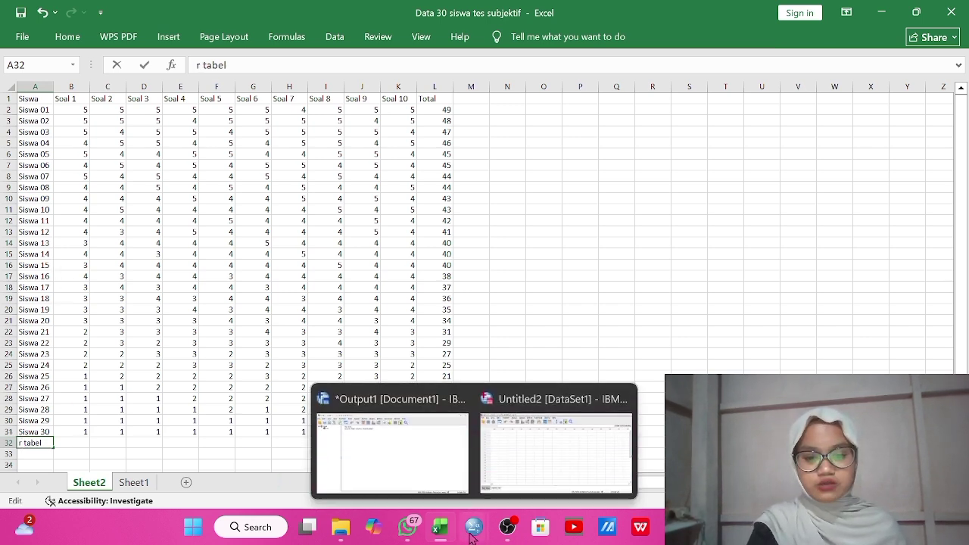
Consult the r table image in WhatsApp for 30 students, return to Excel, and enter 0.361 across B32:K32
{"action": "mouse_move", "coordinate": [409, 527]}
{"action": "left_click", "coordinate": [421, 473]}
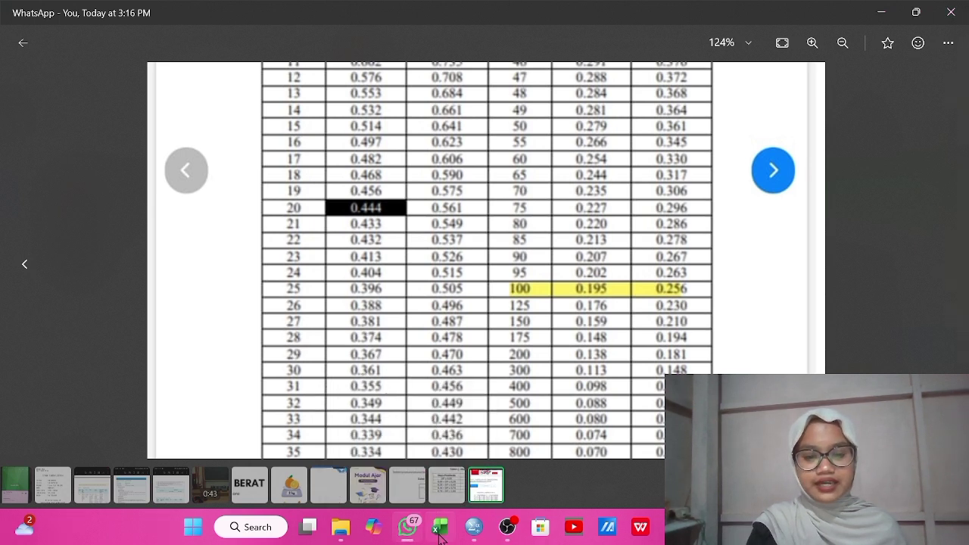
{"action": "mouse_move", "coordinate": [444, 536]}
{"action": "left_click", "coordinate": [442, 471]}
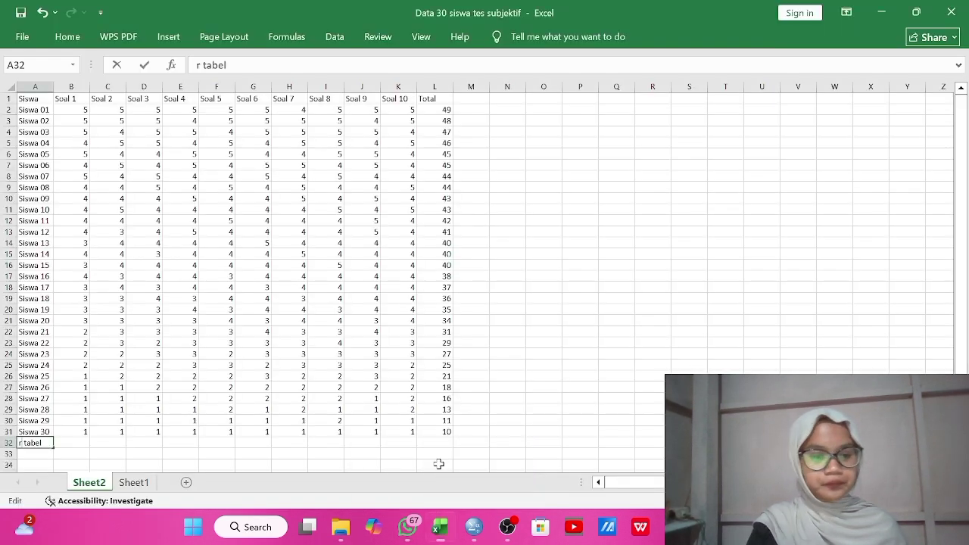
{"action": "left_click", "coordinate": [86, 442]}
{"action": "type", "text": "0.361"}
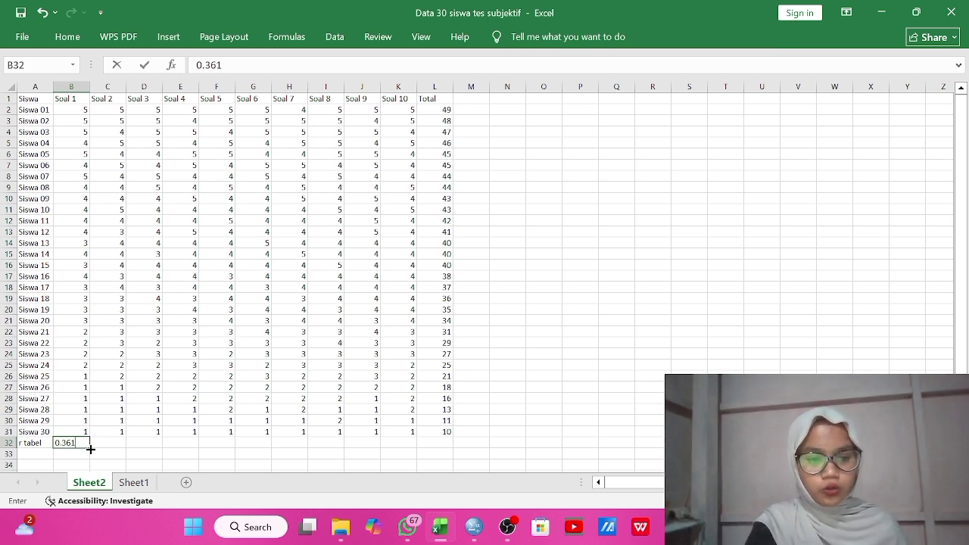
{"action": "left_click_drag", "start_coordinate": [88, 445], "coordinate": [410, 445]}
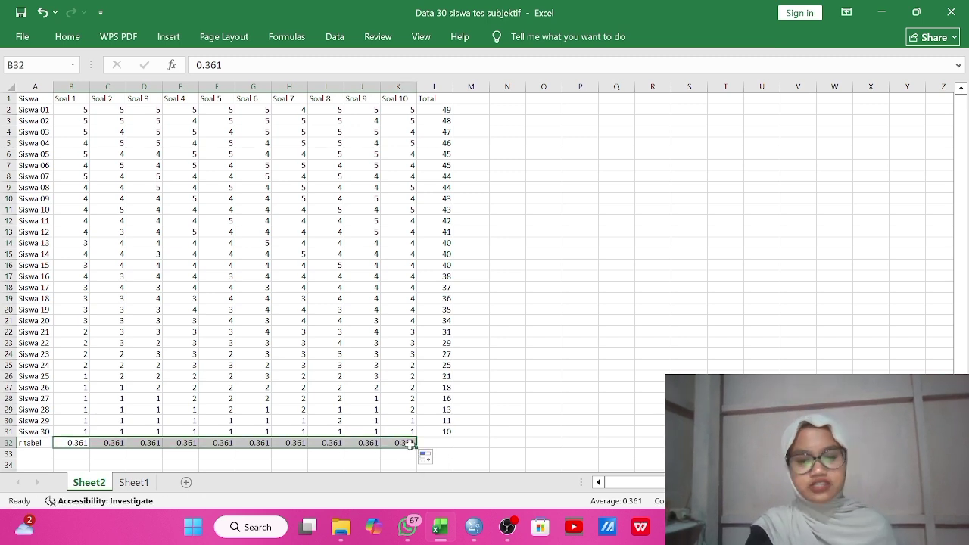
Label cell A33 as "r hitung"
{"action": "left_click", "coordinate": [43, 455]}
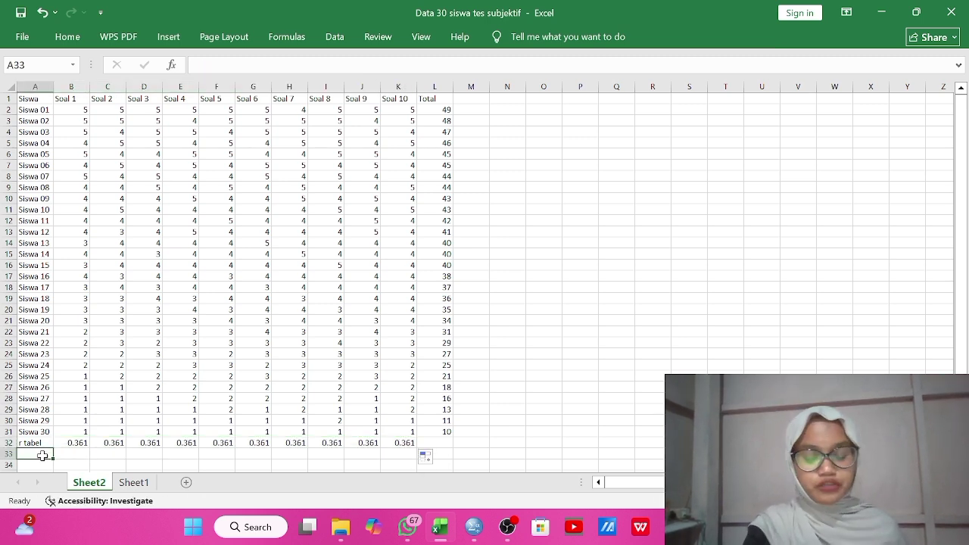
{"action": "type", "text": "r hitung"}
{"action": "key", "text": "Tab"}
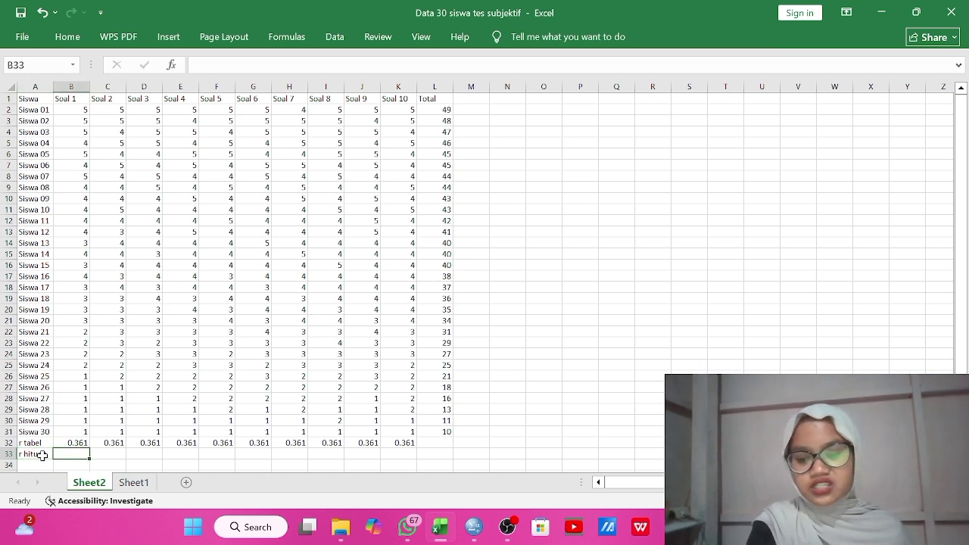
Calculate the Soal 1 correlation with Total in B33 using PEARSON on B2:B31 and L2:L31
{"action": "type", "text": "=P"}
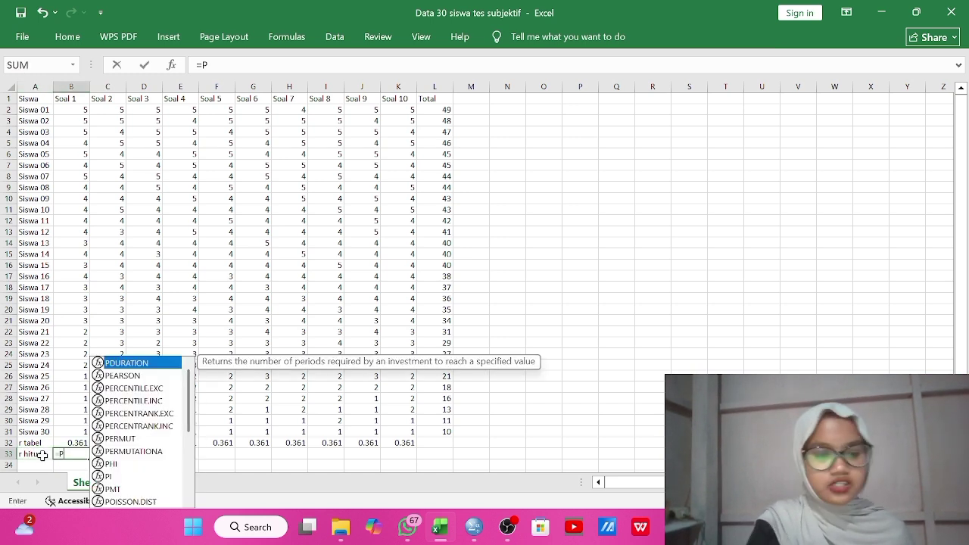
{"action": "double_click", "coordinate": [118, 372]}
{"action": "left_click", "coordinate": [81, 110]}
{"action": "left_click_drag", "start_coordinate": [89, 112], "coordinate": [87, 434]}
{"action": "type", "text": ","}
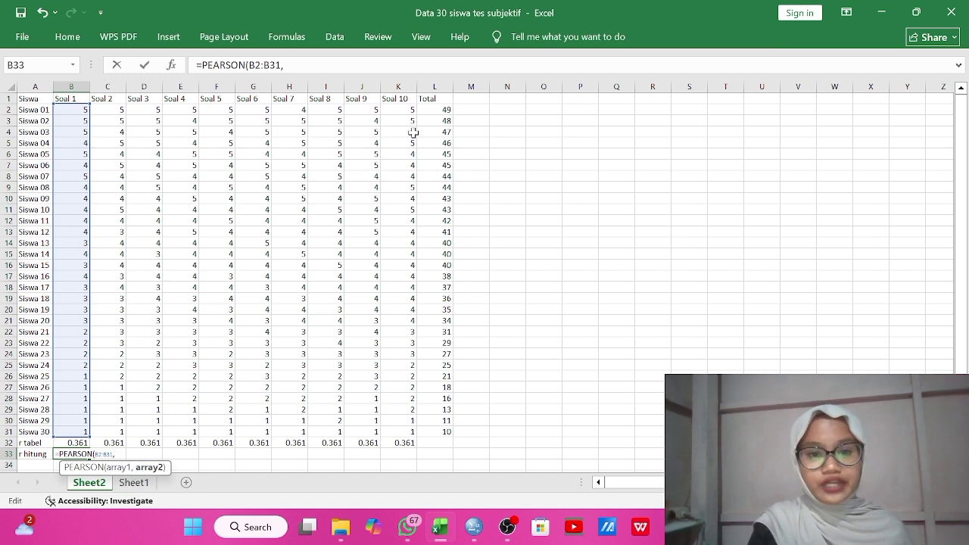
{"action": "left_click", "coordinate": [445, 110]}
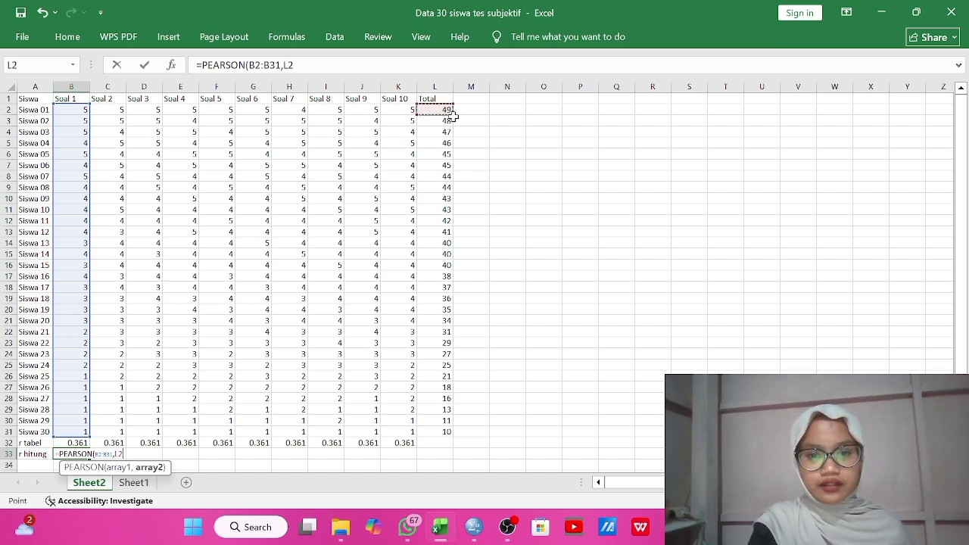
{"action": "left_click_drag", "start_coordinate": [449, 113], "coordinate": [458, 419]}
{"action": "key", "text": "Return"}
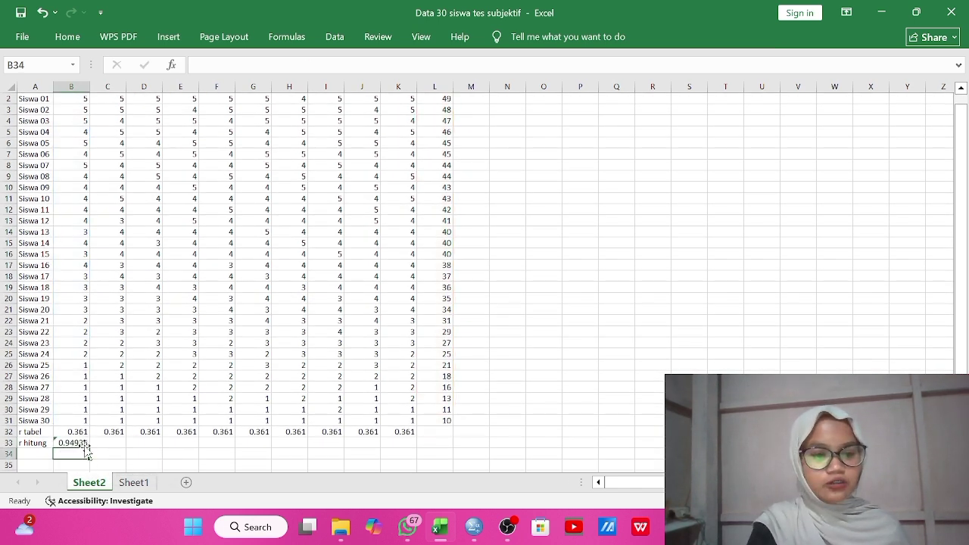
Write the Soal 2 correlation formula =PEARSON(C2:C31,L2:L31) in C33
{"action": "left_click", "coordinate": [112, 444]}
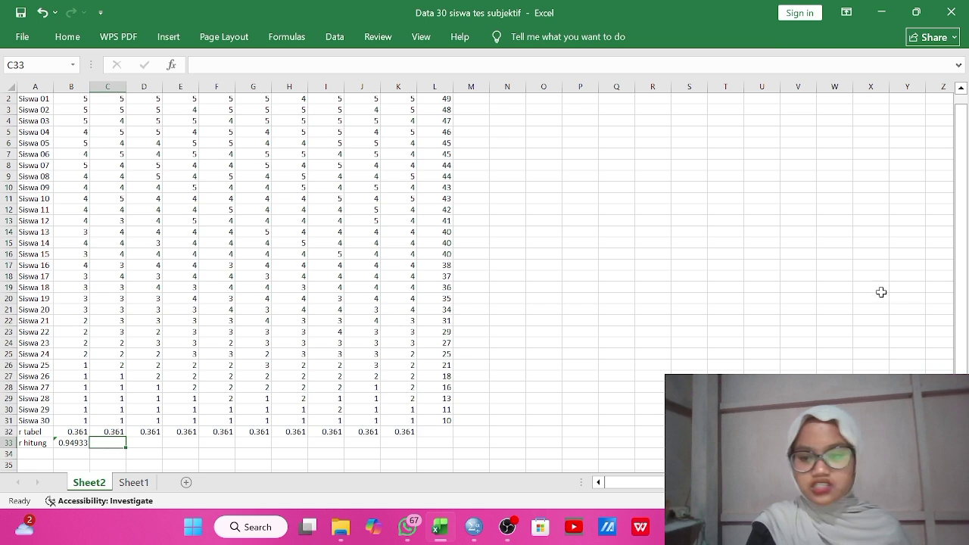
{"action": "left_click_drag", "start_coordinate": [959, 292], "coordinate": [959, 286]}
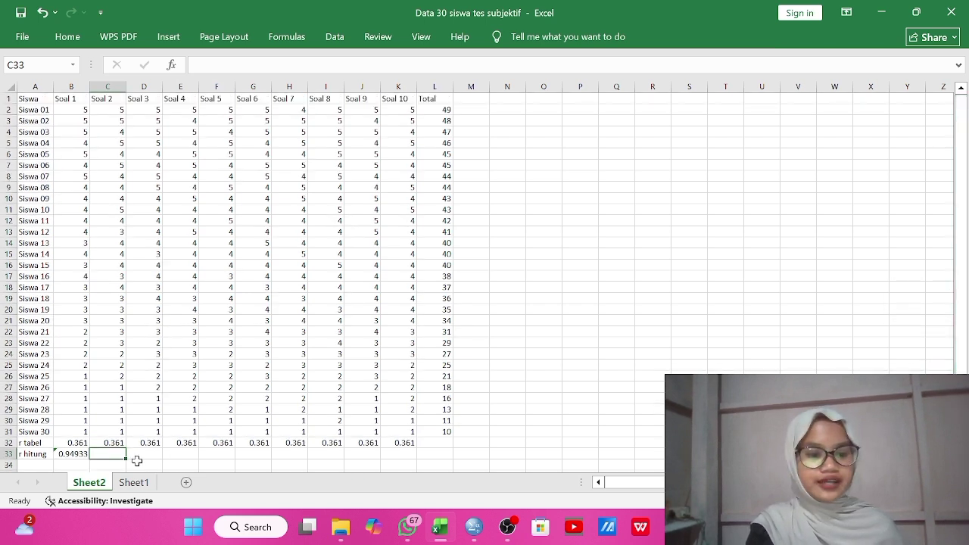
{"action": "type", "text": "=P"}
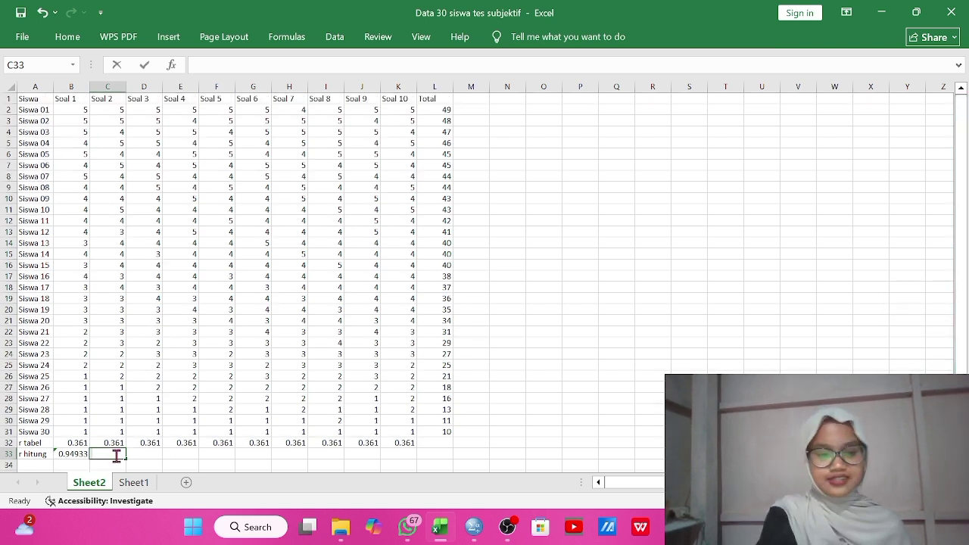
{"action": "left_click", "coordinate": [176, 377]}
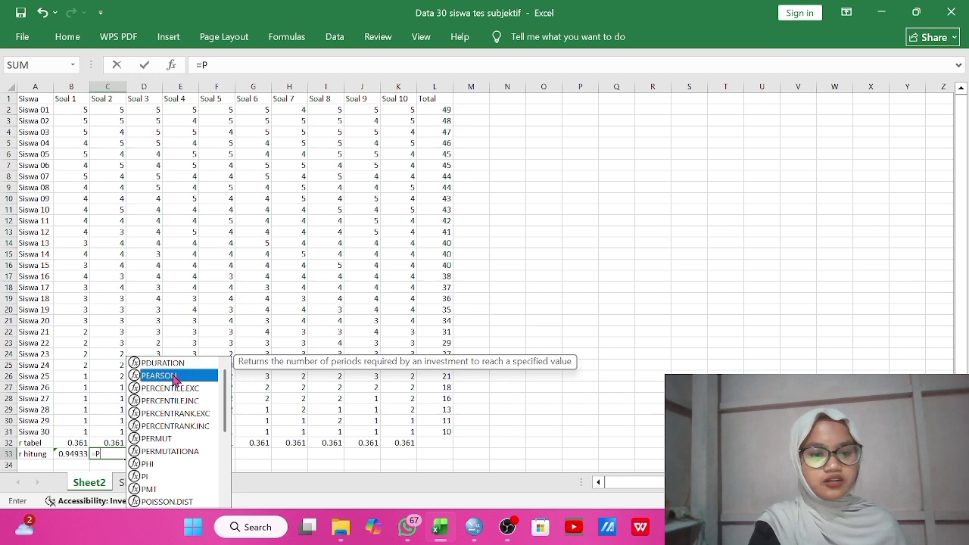
{"action": "double_click", "coordinate": [172, 375]}
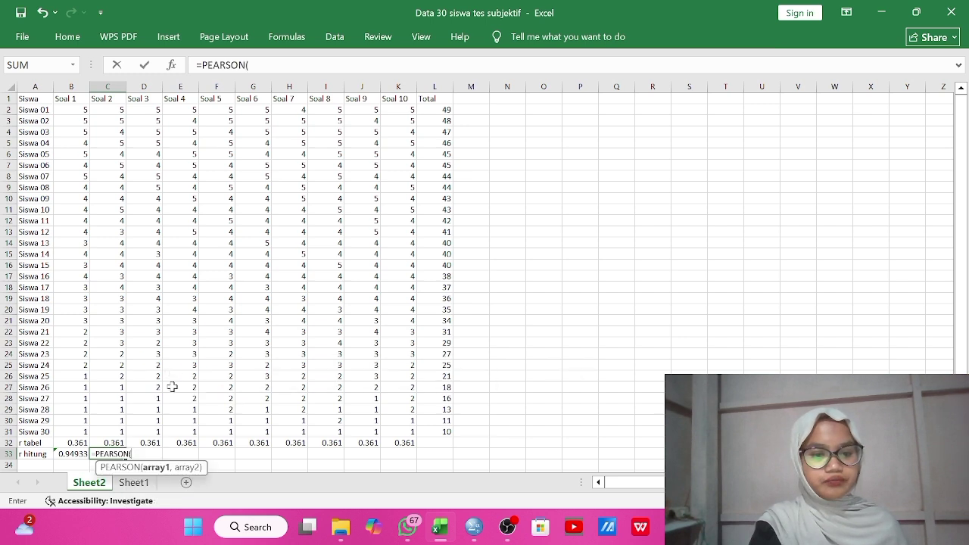
{"action": "left_click", "coordinate": [117, 111]}
{"action": "left_click_drag", "start_coordinate": [118, 110], "coordinate": [121, 437]}
{"action": "type", "text": ","}
{"action": "left_click_drag", "start_coordinate": [443, 115], "coordinate": [453, 437]}
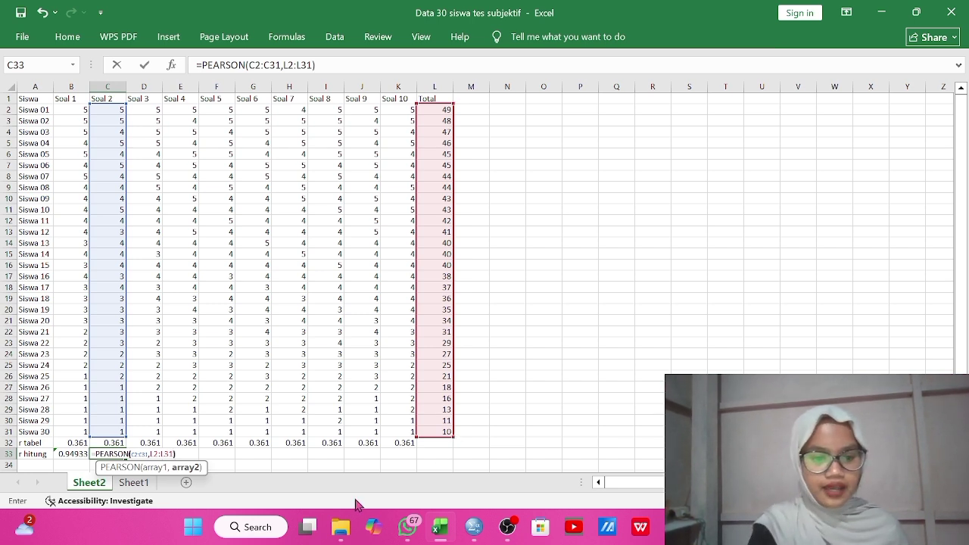
{"action": "type", "text": ")"}
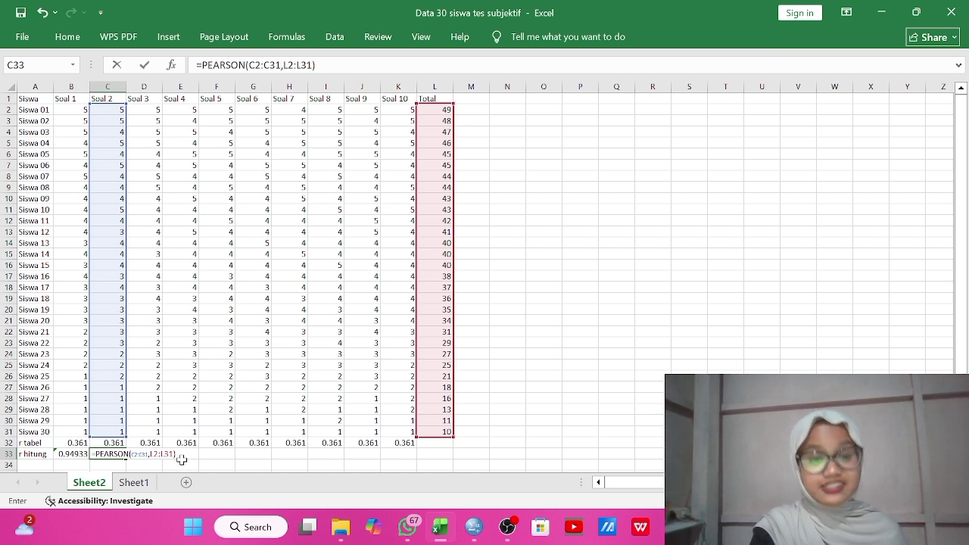
Make the Total range in the C33 formula absolute as $L$2:$L$31 and fill the formula across through K33
{"action": "key", "text": "F4"}
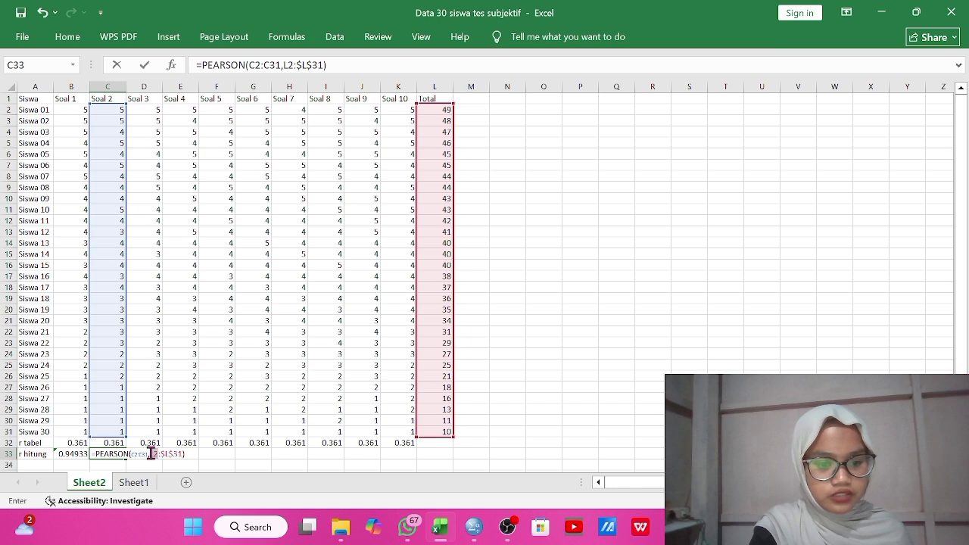
{"action": "left_click", "coordinate": [150, 454]}
{"action": "left_click_drag", "start_coordinate": [150, 454], "coordinate": [159, 454]}
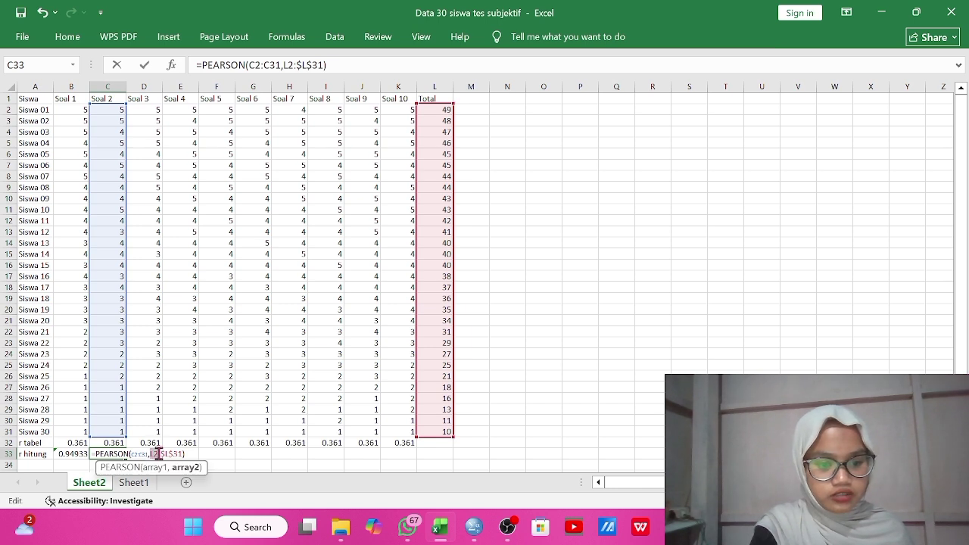
{"action": "key", "text": "F4"}
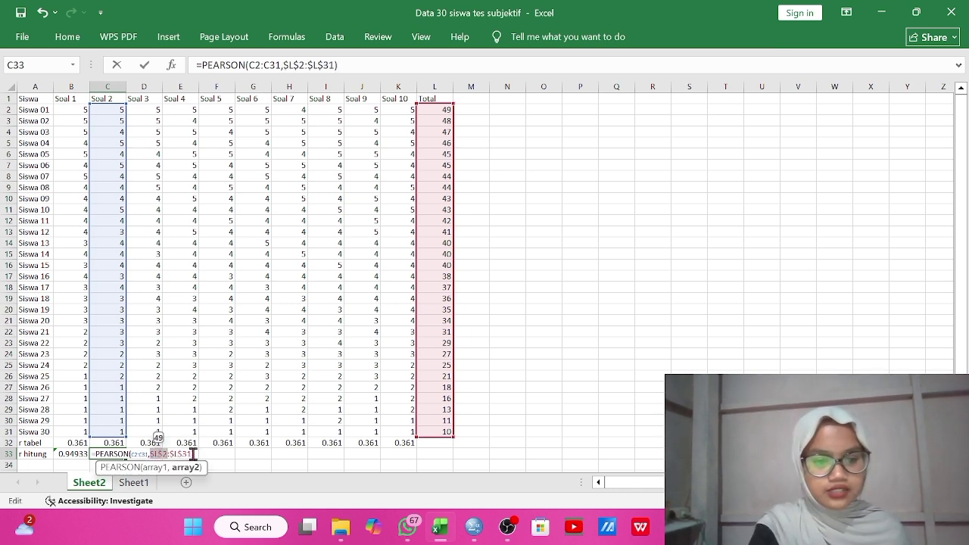
{"action": "left_click", "coordinate": [193, 454]}
{"action": "key", "text": "Return"}
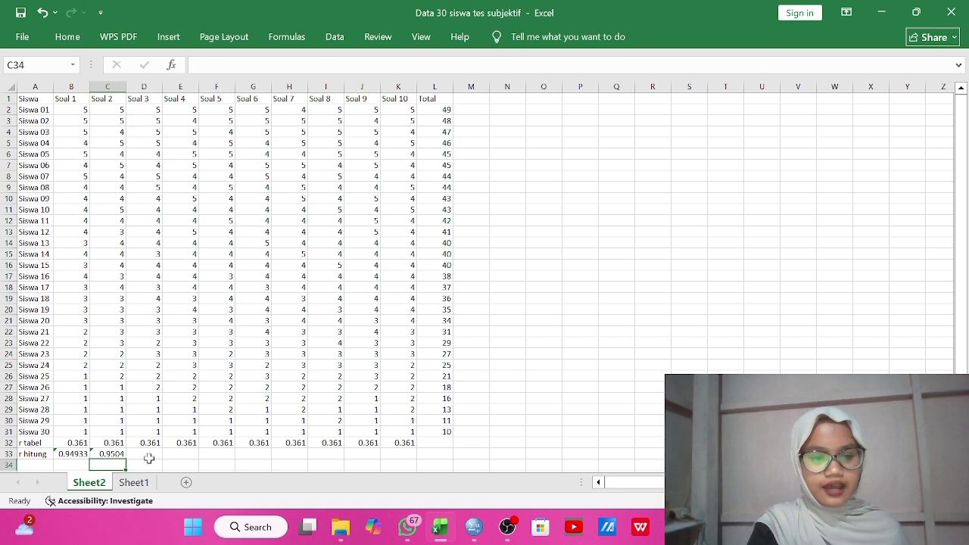
{"action": "left_click", "coordinate": [115, 454]}
{"action": "left_click_drag", "start_coordinate": [126, 460], "coordinate": [421, 459]}
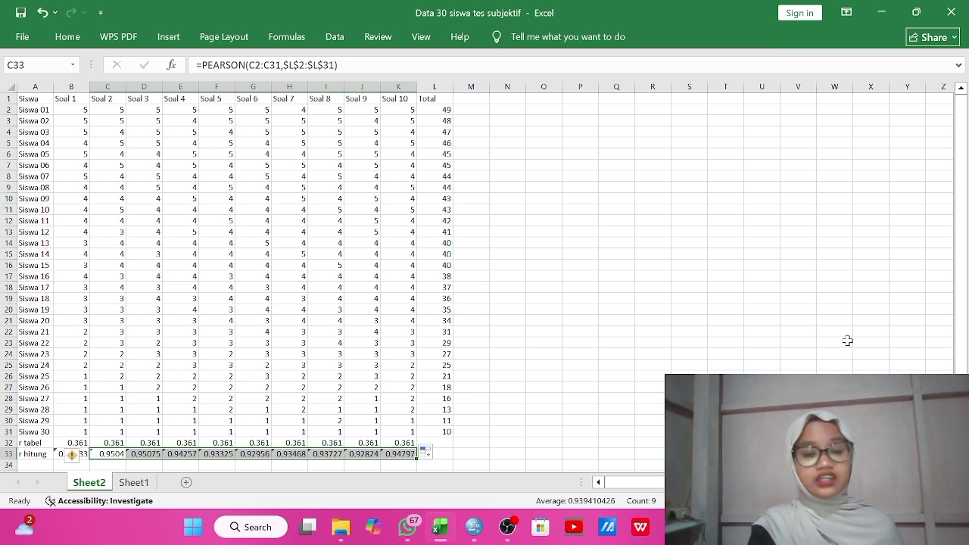
Enter "Valid" in B34 under the r hitung row and fill it across through K34
{"action": "left_click_drag", "start_coordinate": [958, 318], "coordinate": [959, 333]}
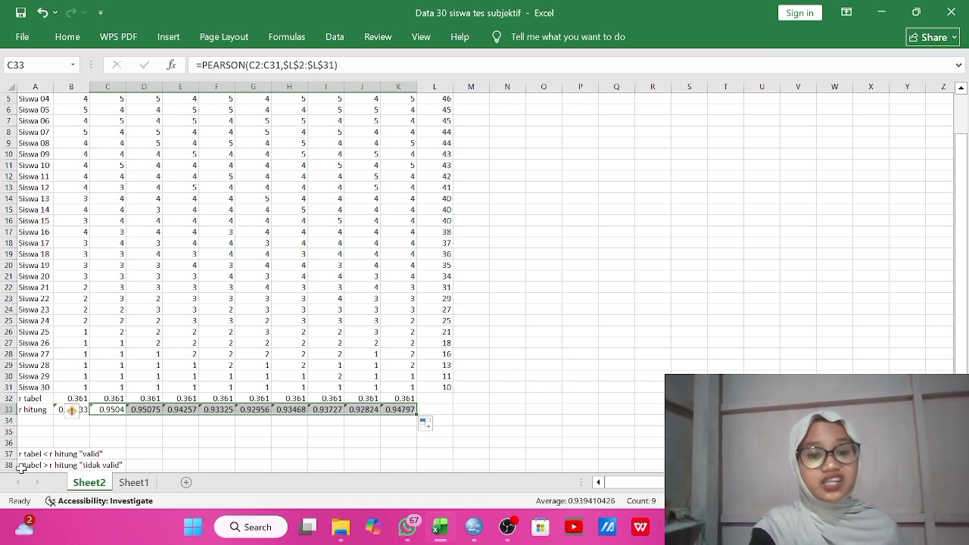
{"action": "left_click", "coordinate": [85, 421]}
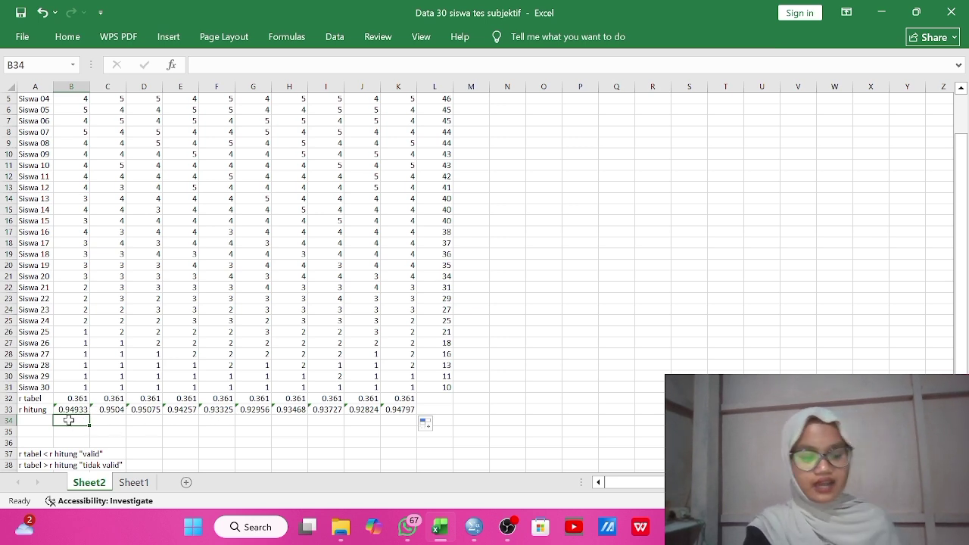
{"action": "type", "text": "VAlid"}
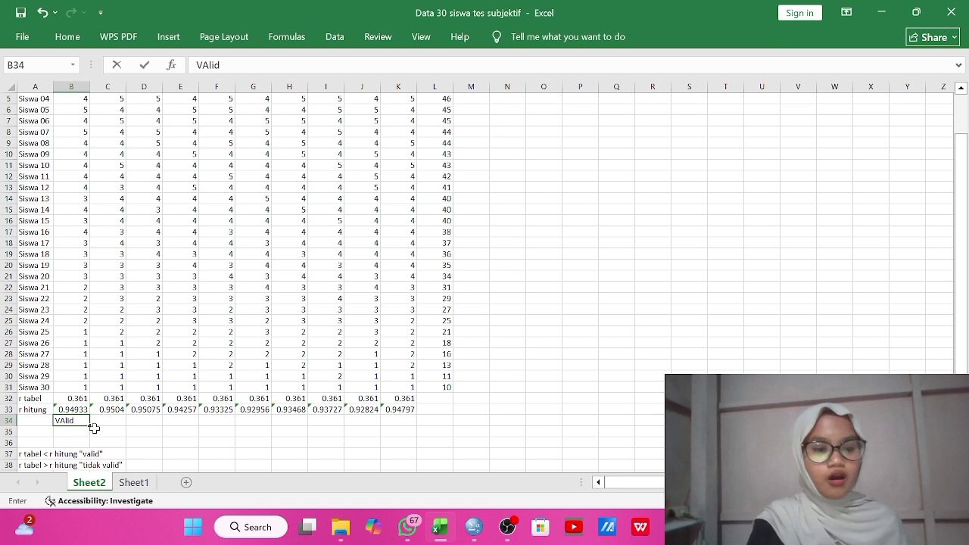
{"action": "key", "text": "BackSpace"}
{"action": "type", "text": "alid"}
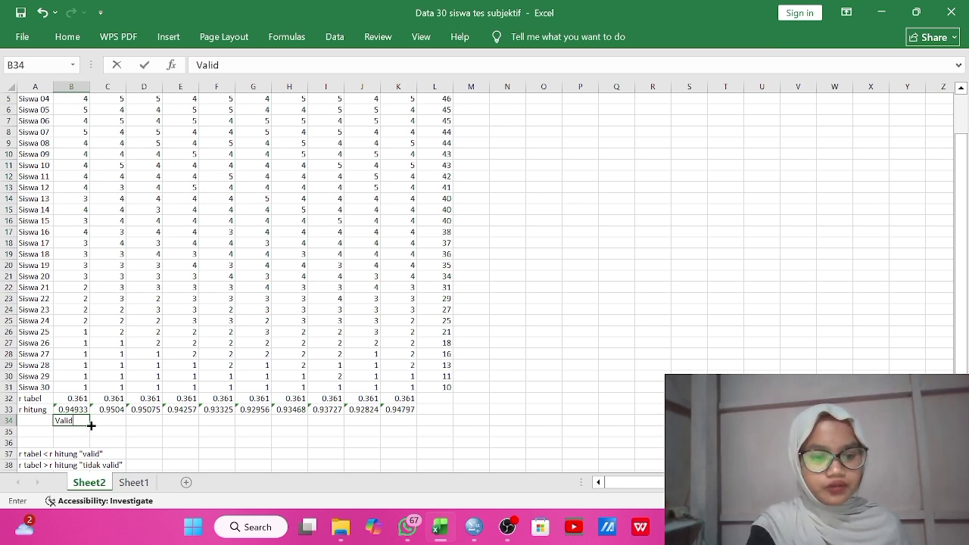
{"action": "left_click_drag", "start_coordinate": [89, 424], "coordinate": [421, 431]}
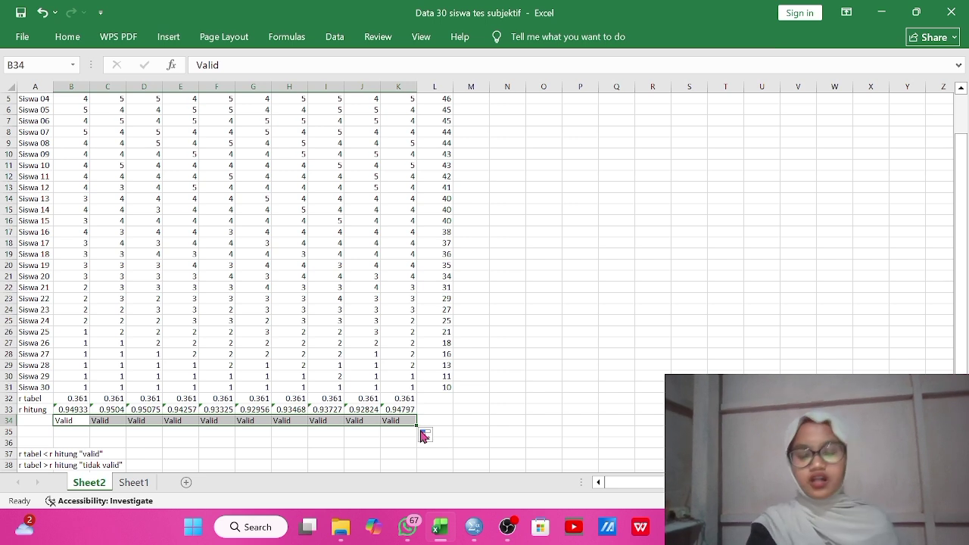
Switch to IBM SPSS Statistics and open the empty Untitled2 [DataSet1] data editor window
{"action": "mouse_move", "coordinate": [484, 529]}
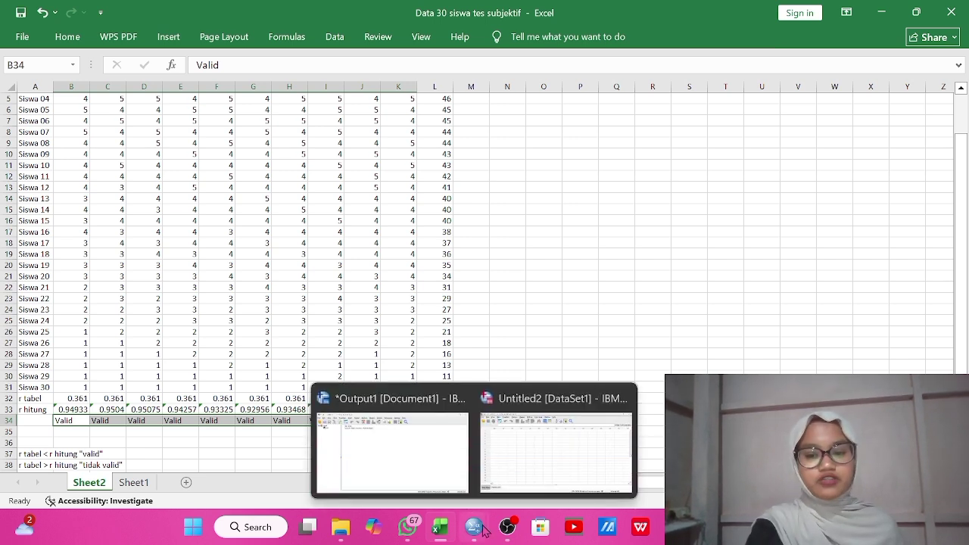
{"action": "left_click", "coordinate": [448, 478]}
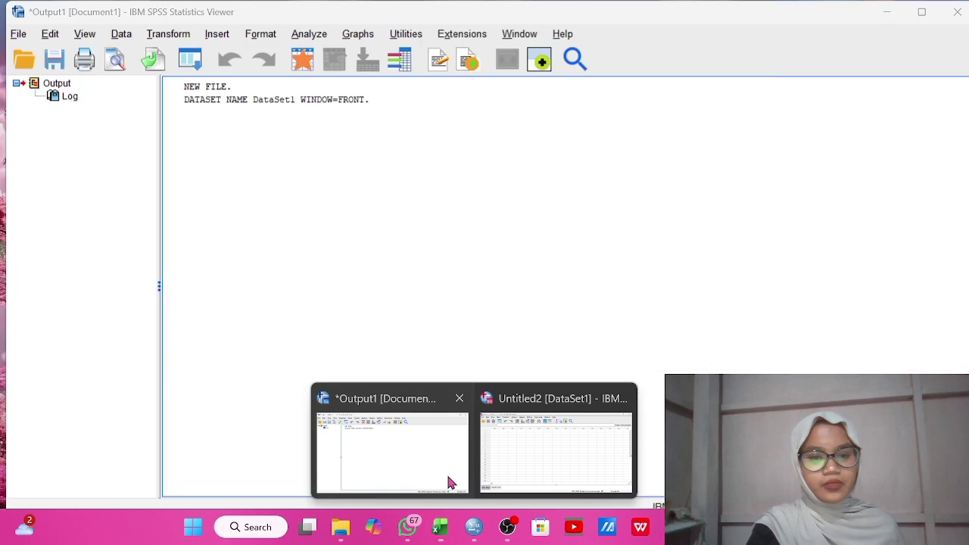
{"action": "mouse_move", "coordinate": [491, 523]}
{"action": "left_click", "coordinate": [504, 488]}
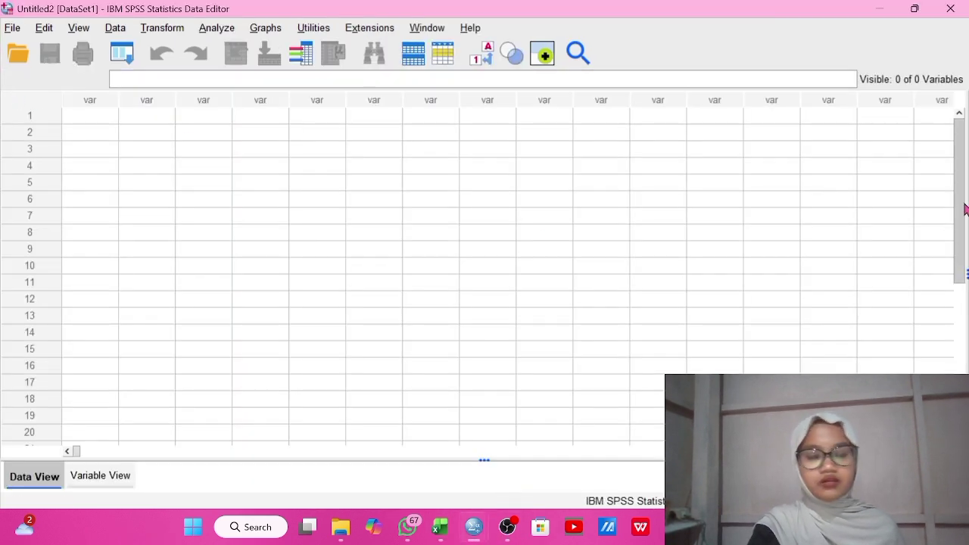
Switch to the Excel workbook "Data 30 siswa tes subjektif" and copy the score and total values in B2:L31
{"action": "mouse_move", "coordinate": [440, 530]}
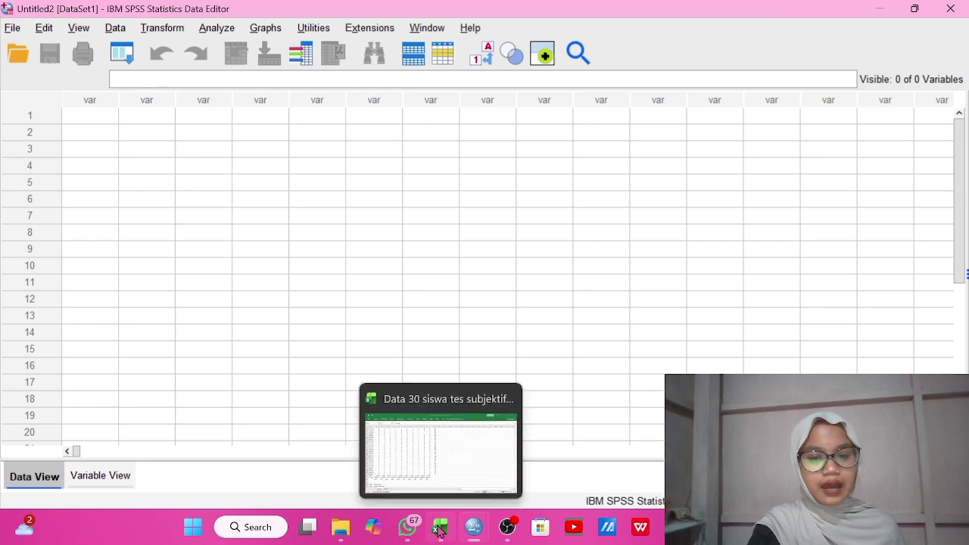
{"action": "left_click", "coordinate": [436, 454]}
{"action": "left_click_drag", "start_coordinate": [959, 321], "coordinate": [959, 280]}
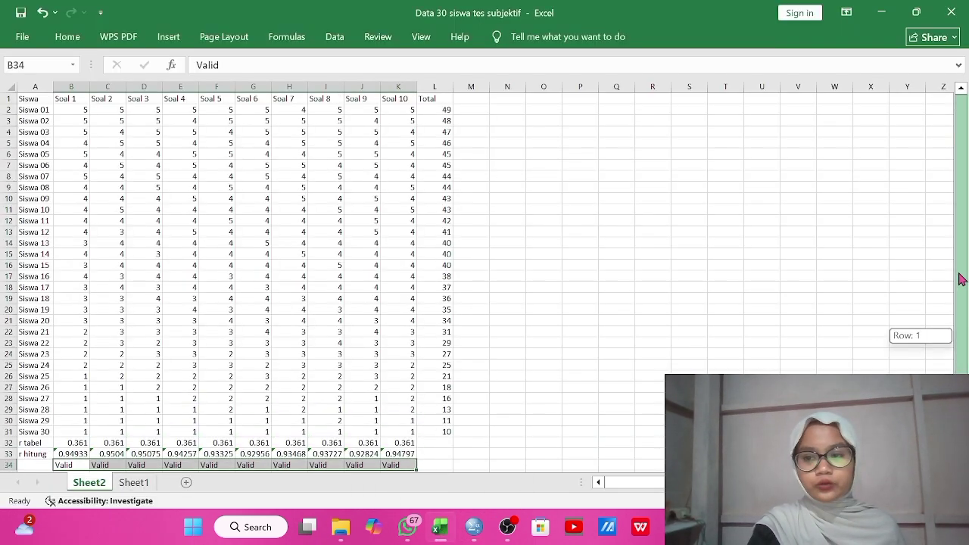
{"action": "left_click", "coordinate": [78, 111]}
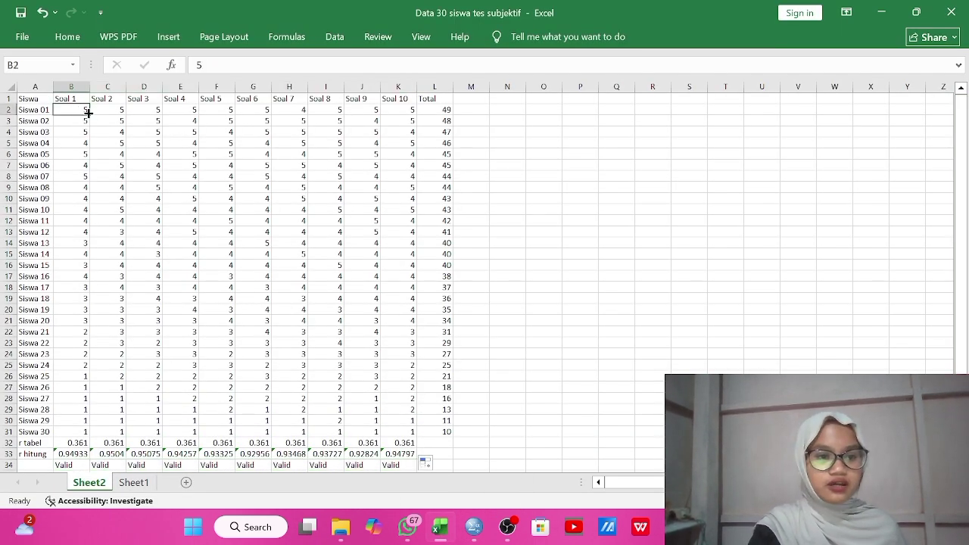
{"action": "left_click_drag", "start_coordinate": [80, 111], "coordinate": [442, 411]}
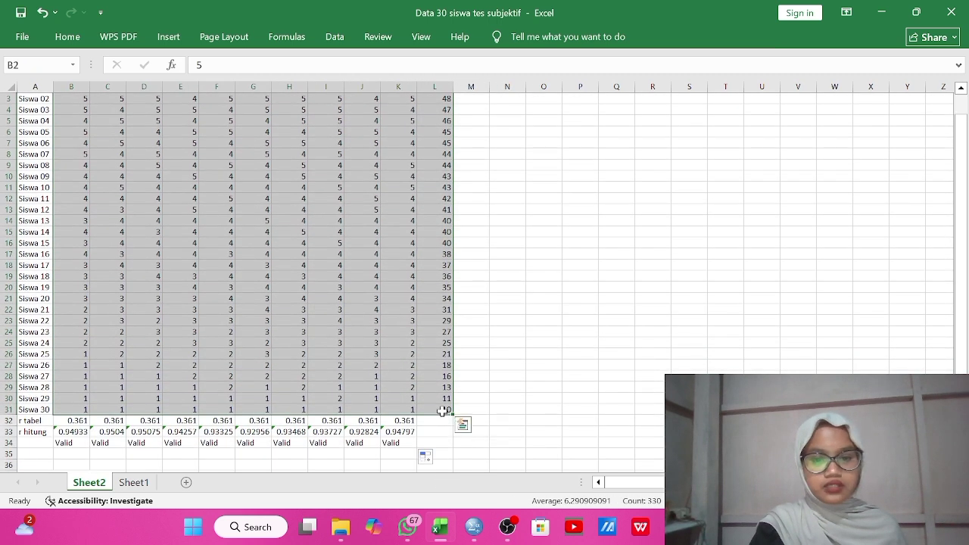
{"action": "right_click", "coordinate": [442, 410]}
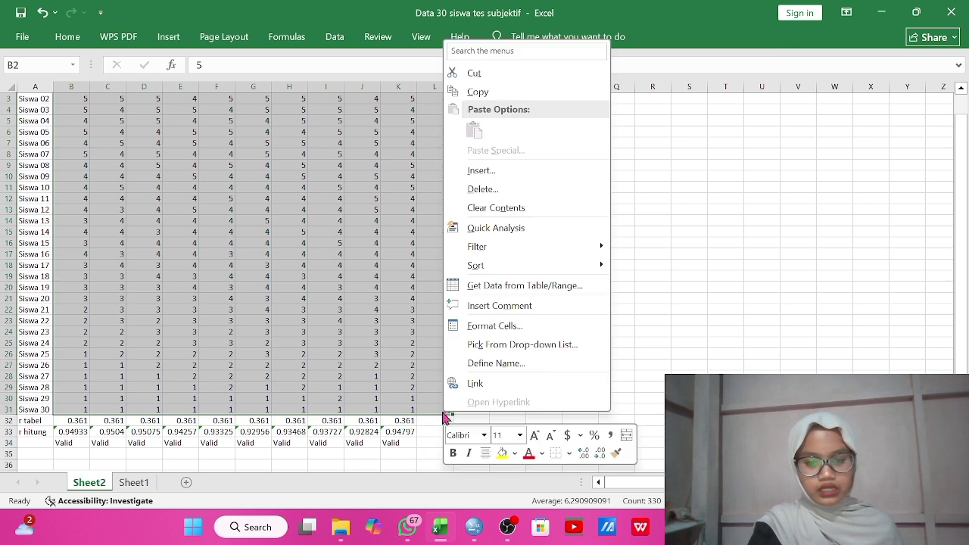
{"action": "left_click", "coordinate": [515, 91]}
{"action": "scroll", "coordinate": [487, 172], "scroll_direction": "up", "scroll_amount": 1}
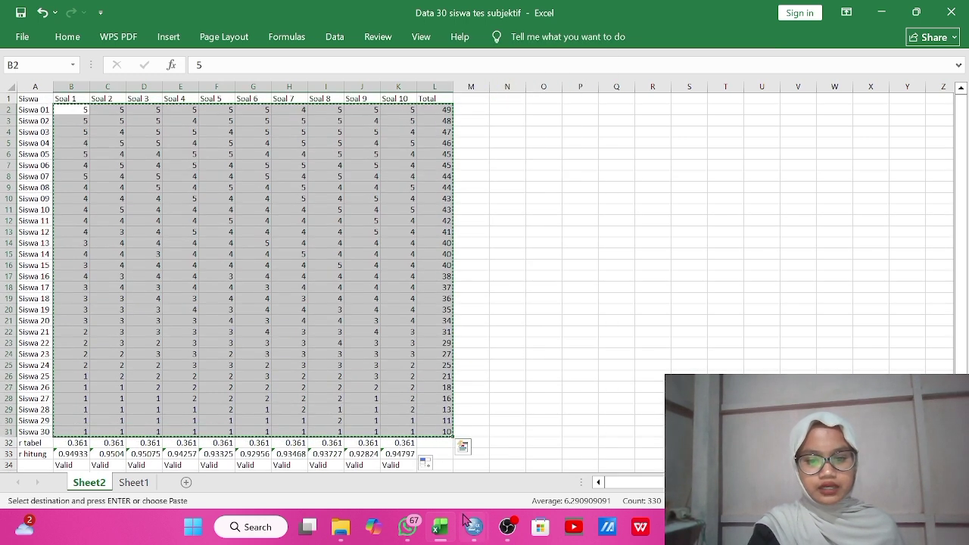
Switch to the Untitled2 [DataSet1] data editor in SPSS and paste the copied scores starting at row 1 of the first column
{"action": "mouse_move", "coordinate": [473, 528]}
{"action": "mouse_move", "coordinate": [450, 464]}
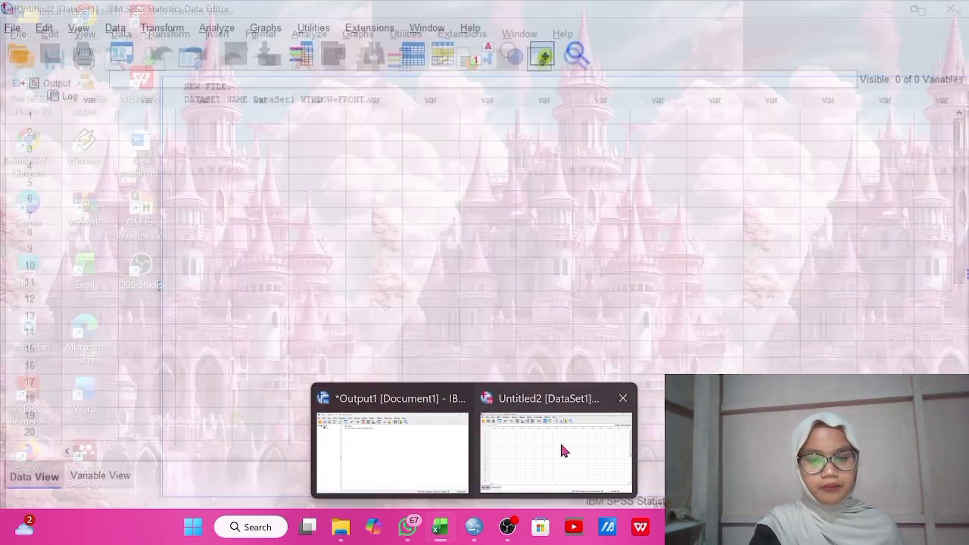
{"action": "left_click", "coordinate": [560, 448]}
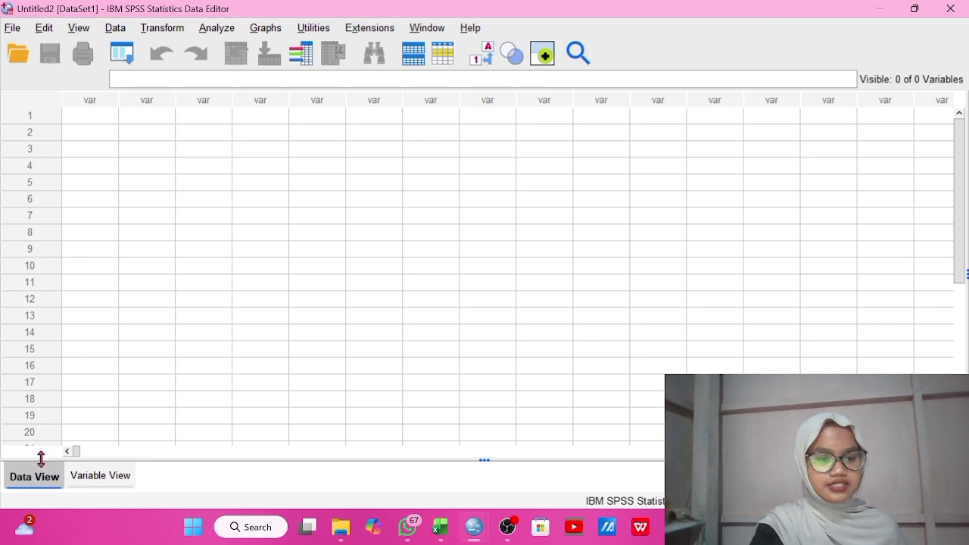
{"action": "left_click", "coordinate": [100, 118]}
{"action": "key", "text": "ctrl+v"}
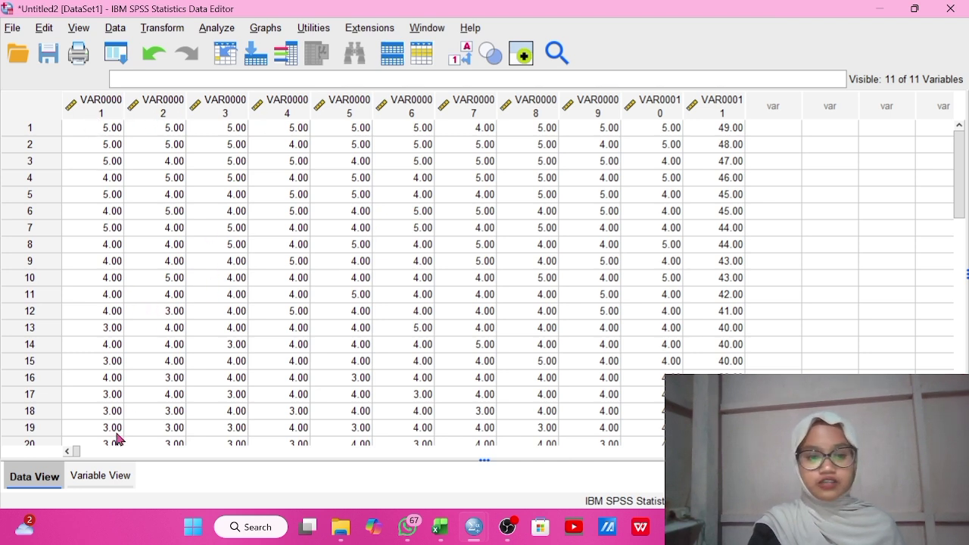
In Variable View, replace "VAR000" with "X" in all variable names
{"action": "left_click", "coordinate": [107, 478]}
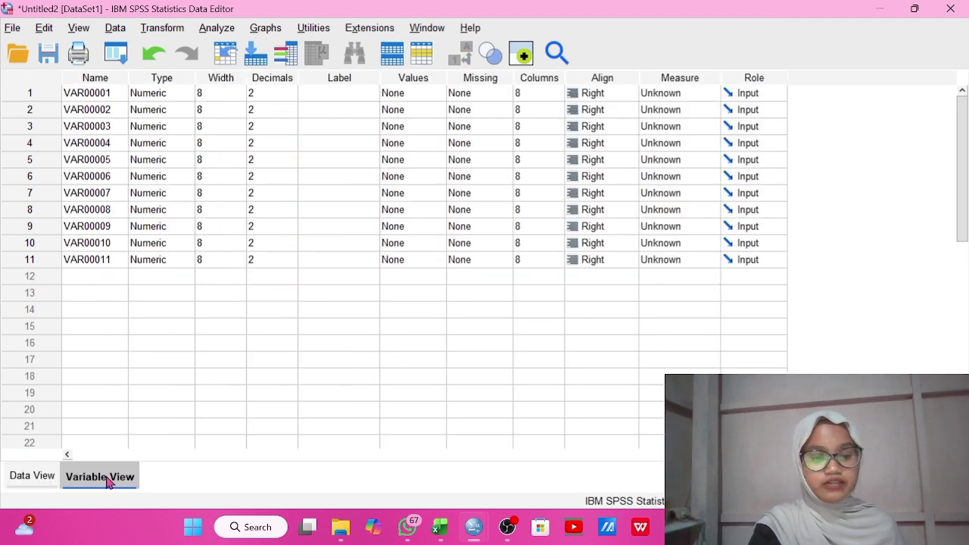
{"action": "left_click", "coordinate": [96, 78]}
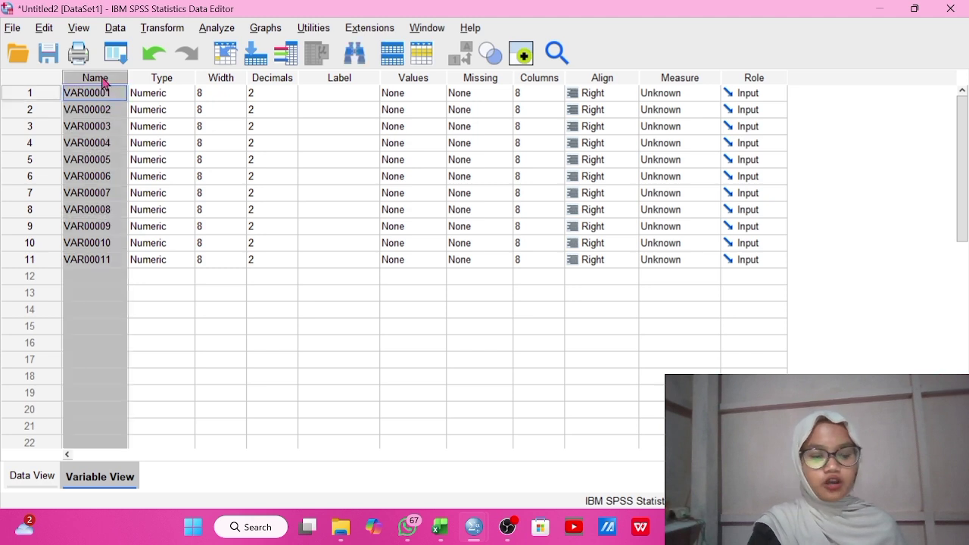
{"action": "key", "text": "ctrl+f"}
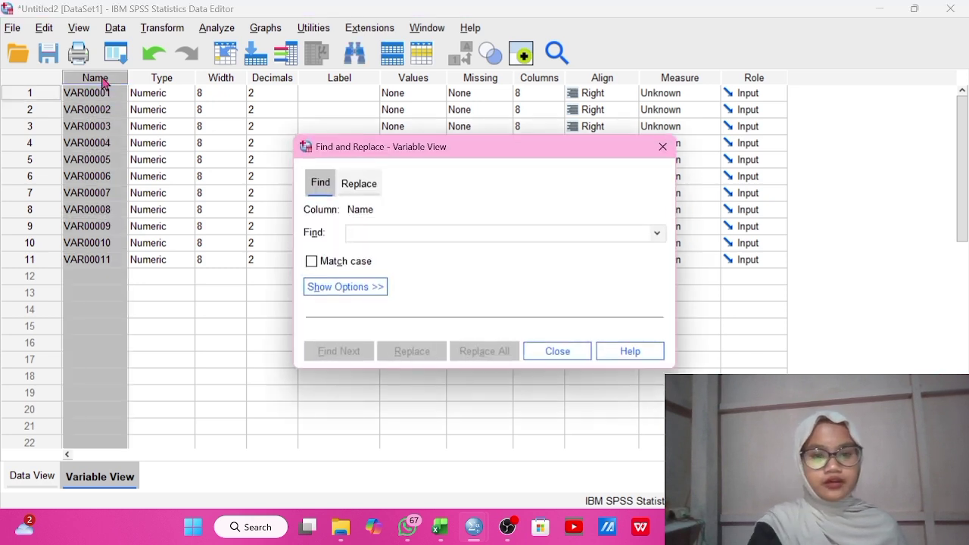
{"action": "left_click", "coordinate": [360, 184]}
{"action": "left_click", "coordinate": [387, 232]}
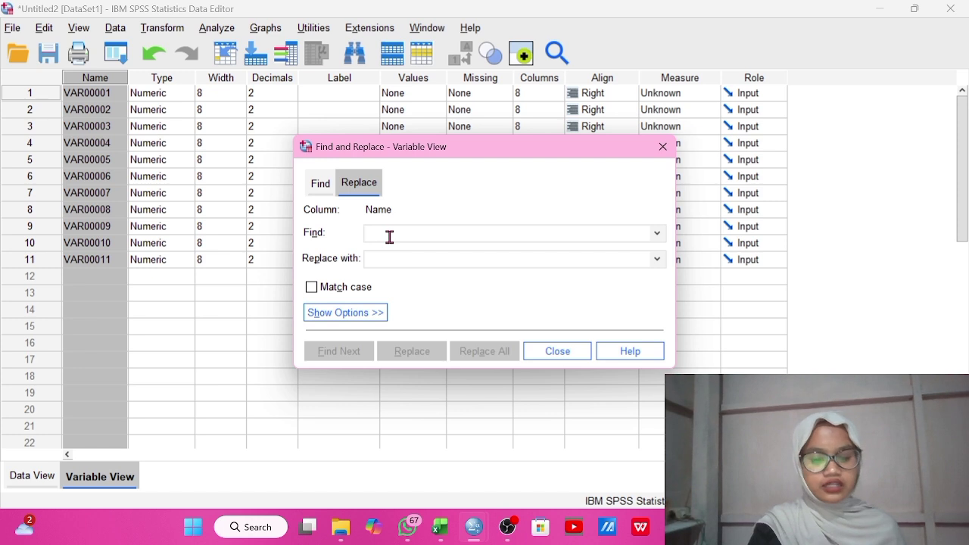
{"action": "type", "text": "VAR000"}
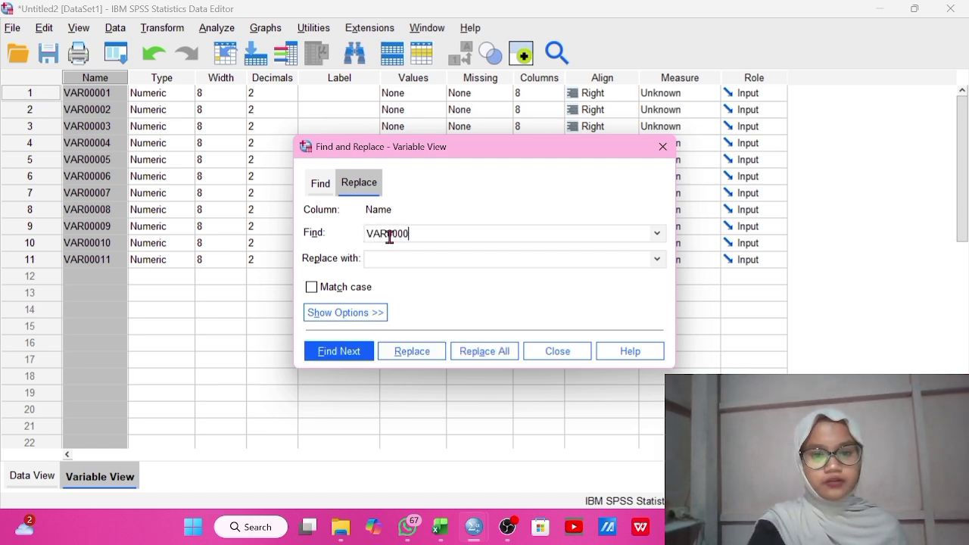
{"action": "key", "text": "BackSpace"}
{"action": "left_click", "coordinate": [429, 254]}
{"action": "type", "text": "X"}
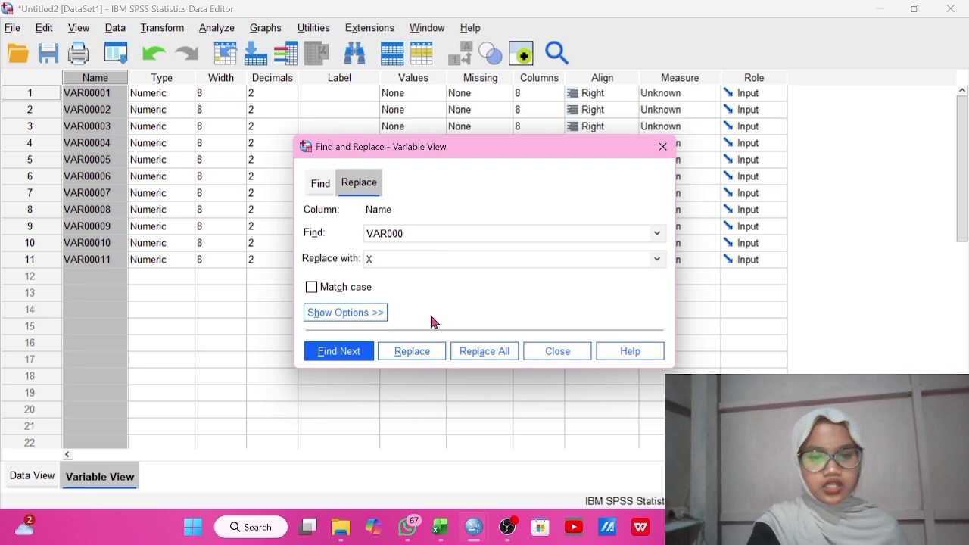
{"action": "left_click", "coordinate": [483, 350]}
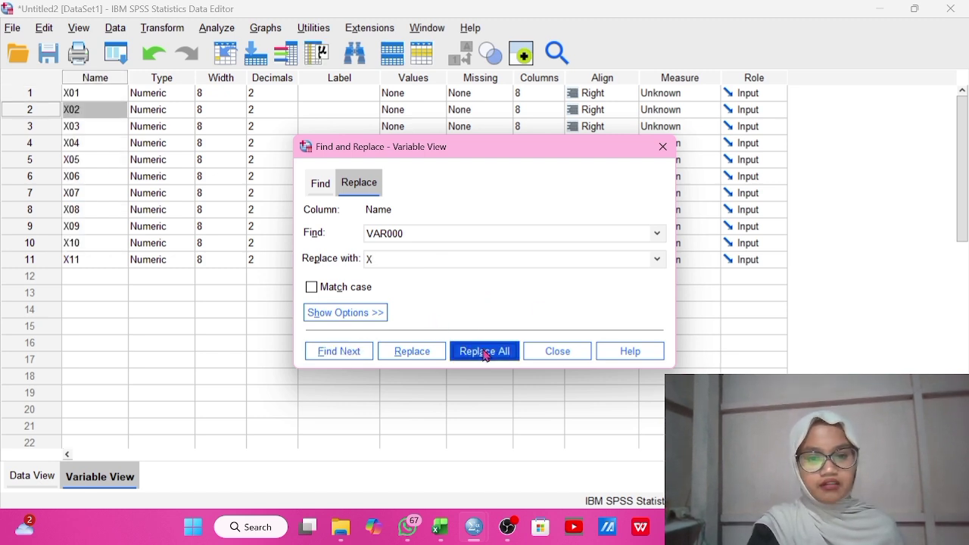
{"action": "left_click", "coordinate": [662, 146]}
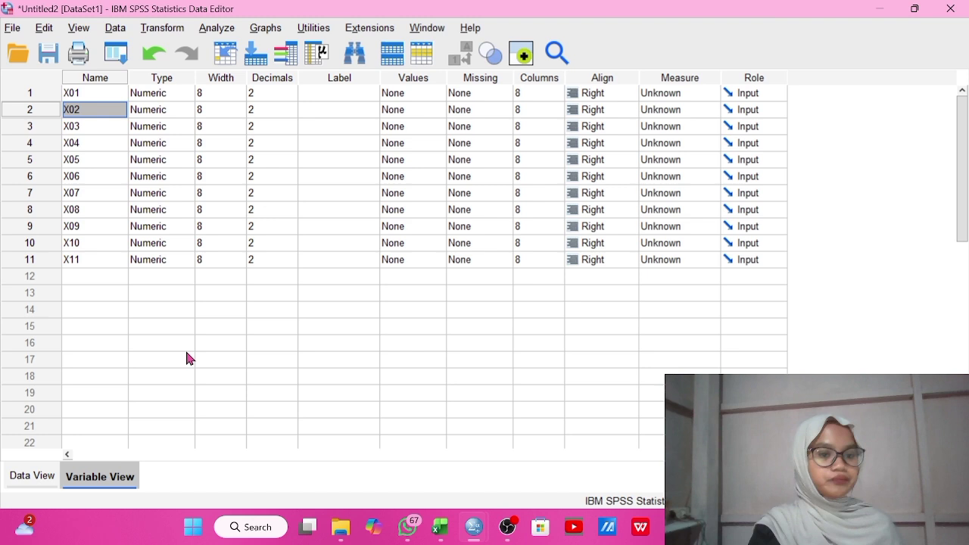
Rename the variable in row 11 as Total
{"action": "double_click", "coordinate": [106, 260]}
{"action": "key", "text": "BackSpace"}
{"action": "key", "text": "BackSpace"}
{"action": "key", "text": "BackSpace"}
{"action": "type", "text": "Tot"}
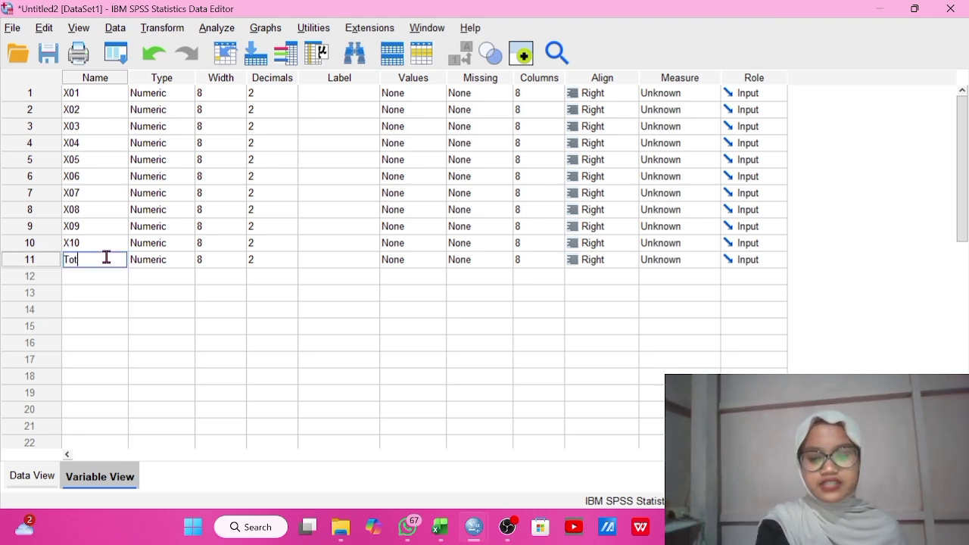
{"action": "type", "text": "al"}
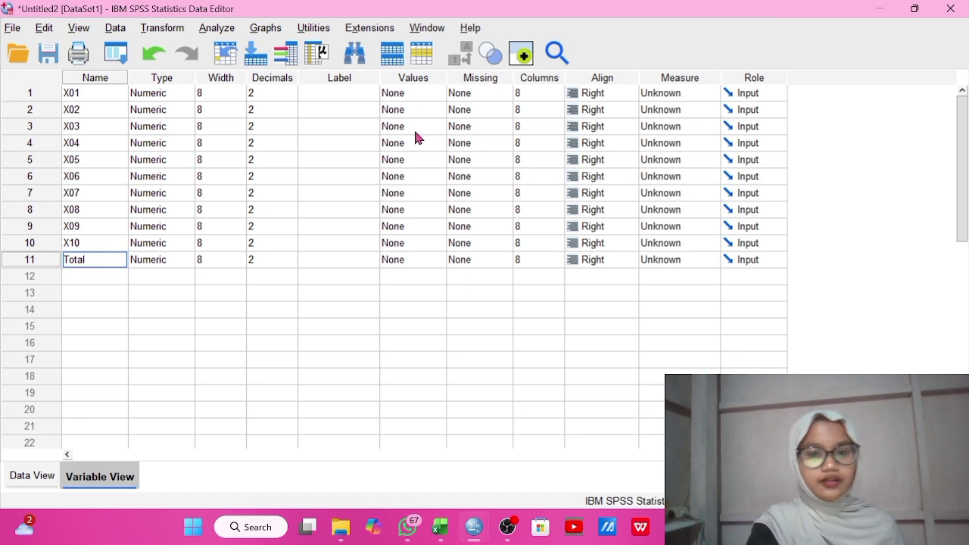
Set the measurement level of all eleven variables, X01 through X10 and Total, to Scale
{"action": "left_click", "coordinate": [676, 97]}
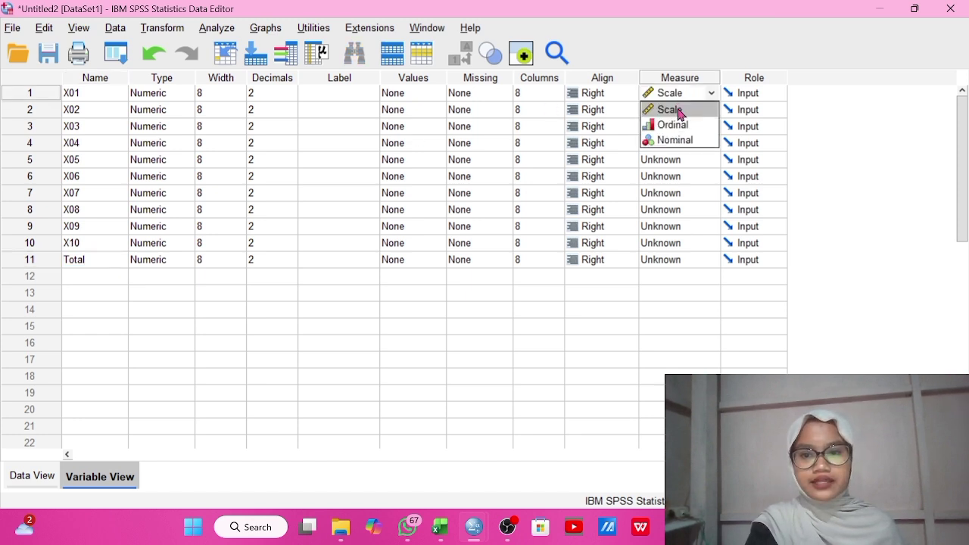
{"action": "left_click", "coordinate": [670, 111]}
{"action": "left_click", "coordinate": [677, 110]}
{"action": "left_click", "coordinate": [678, 127]}
{"action": "left_click", "coordinate": [677, 127]}
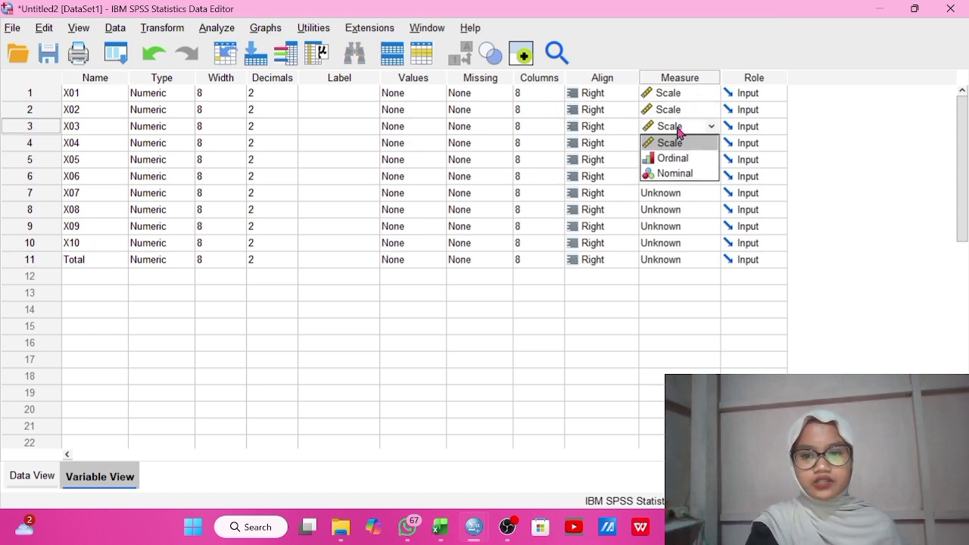
{"action": "left_click", "coordinate": [677, 158]}
{"action": "left_click", "coordinate": [677, 147]}
{"action": "left_click", "coordinate": [670, 159]}
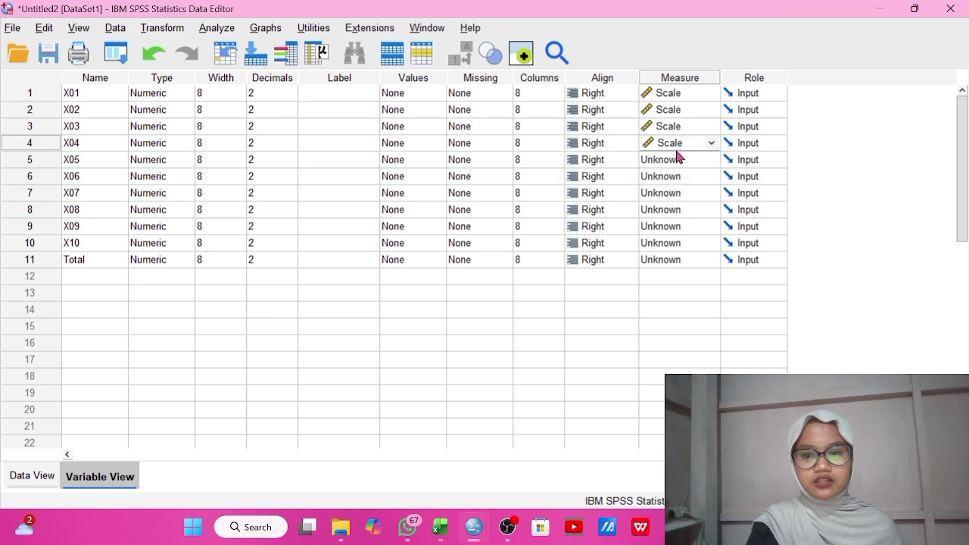
{"action": "left_click", "coordinate": [678, 164]}
{"action": "left_click", "coordinate": [677, 174]}
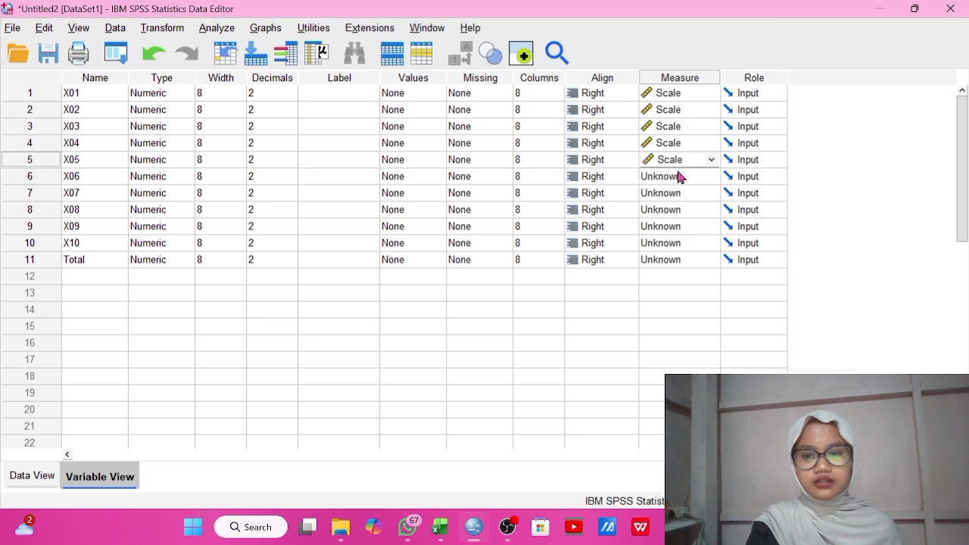
{"action": "left_click", "coordinate": [676, 177]}
{"action": "left_click", "coordinate": [677, 191]}
{"action": "left_click", "coordinate": [680, 201]}
{"action": "left_click", "coordinate": [681, 212]}
{"action": "left_click", "coordinate": [680, 211]}
{"action": "left_click", "coordinate": [669, 226]}
{"action": "left_click", "coordinate": [677, 225]}
{"action": "left_click", "coordinate": [678, 225]}
{"action": "left_click", "coordinate": [677, 242]}
{"action": "left_click", "coordinate": [676, 242]}
{"action": "left_click", "coordinate": [676, 242]}
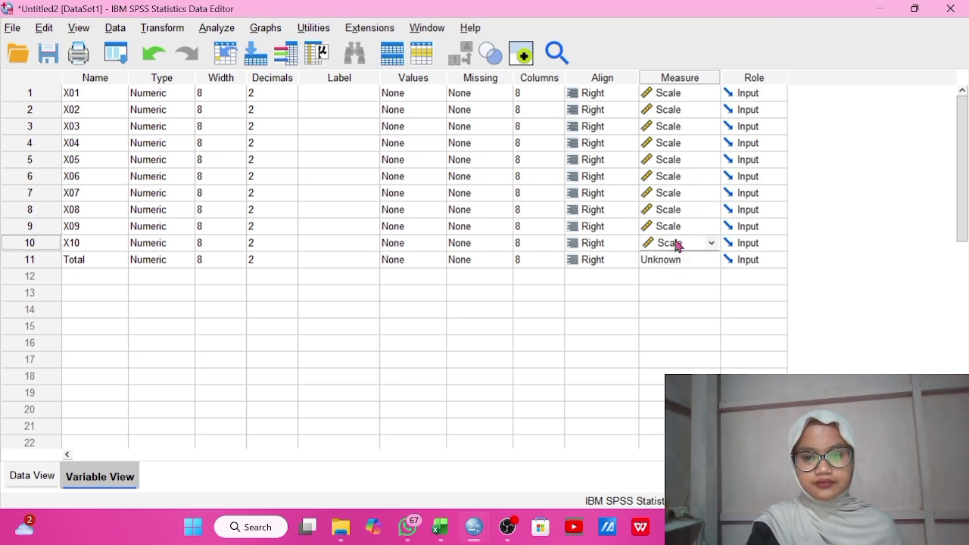
{"action": "left_click", "coordinate": [676, 260]}
{"action": "left_click", "coordinate": [677, 277]}
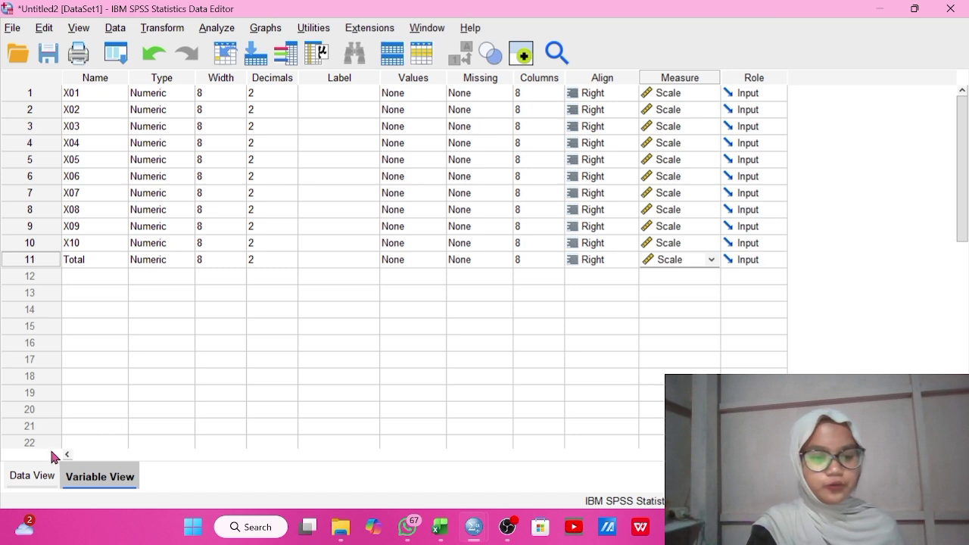
Return to Data View and open a Reliability Analysis with all eleven variables added as items
{"action": "left_click", "coordinate": [47, 475]}
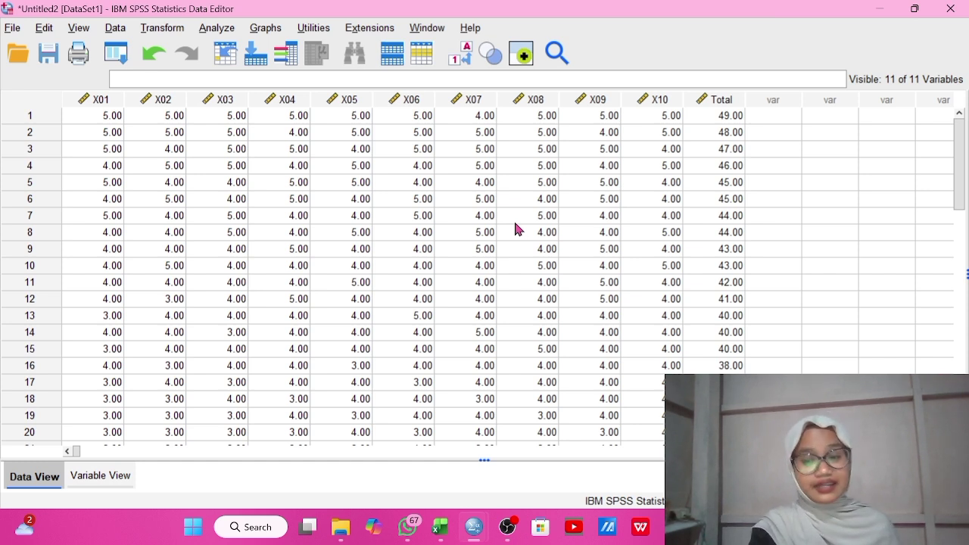
{"action": "left_click", "coordinate": [220, 28]}
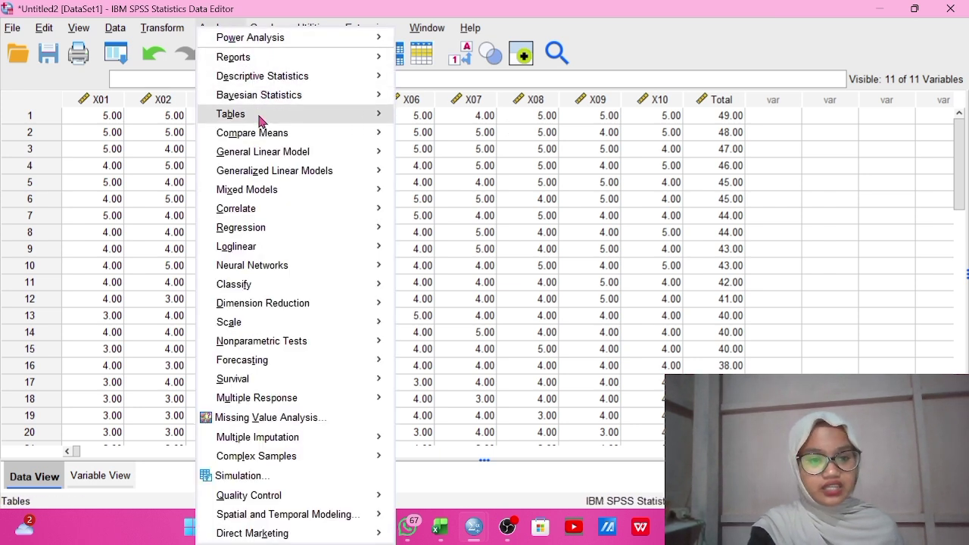
{"action": "mouse_move", "coordinate": [248, 325]}
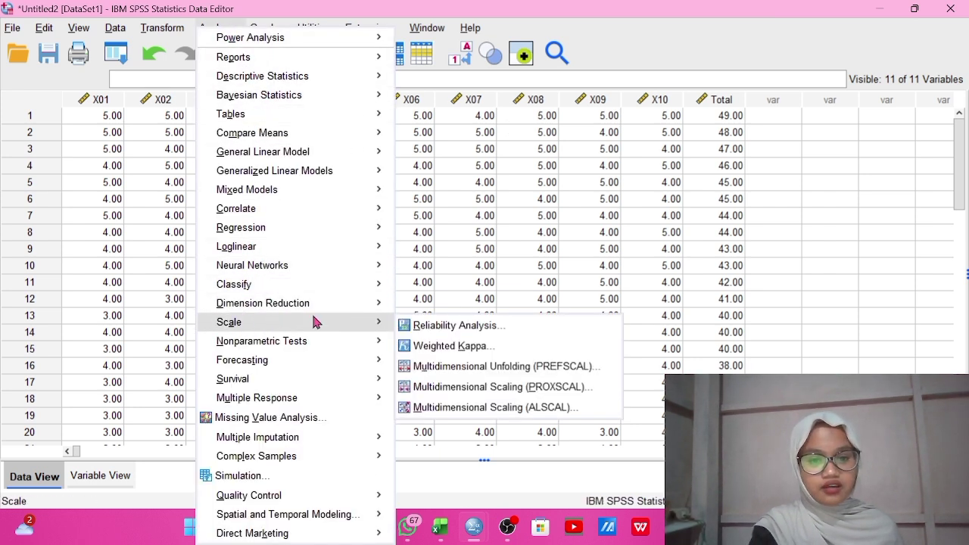
{"action": "left_click", "coordinate": [410, 327]}
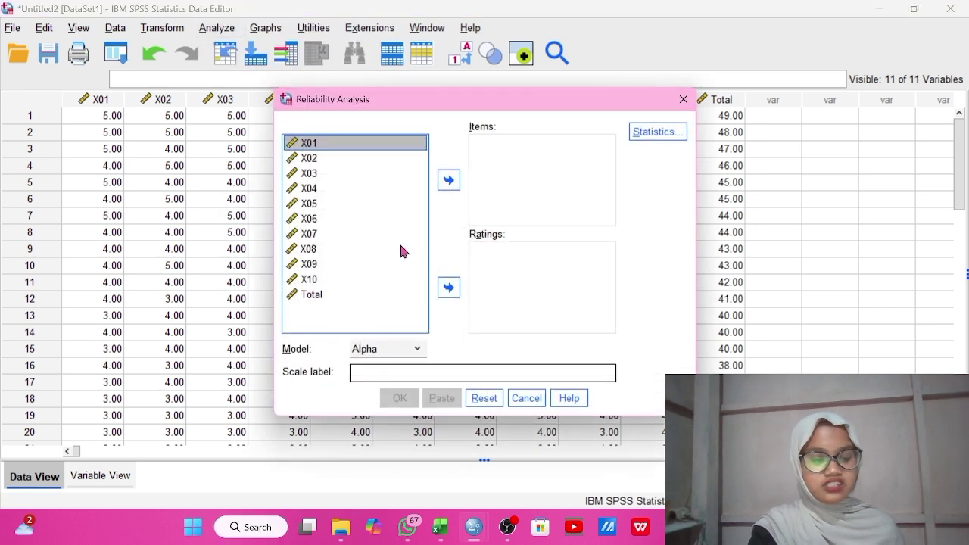
{"action": "key", "text": "ctrl+a"}
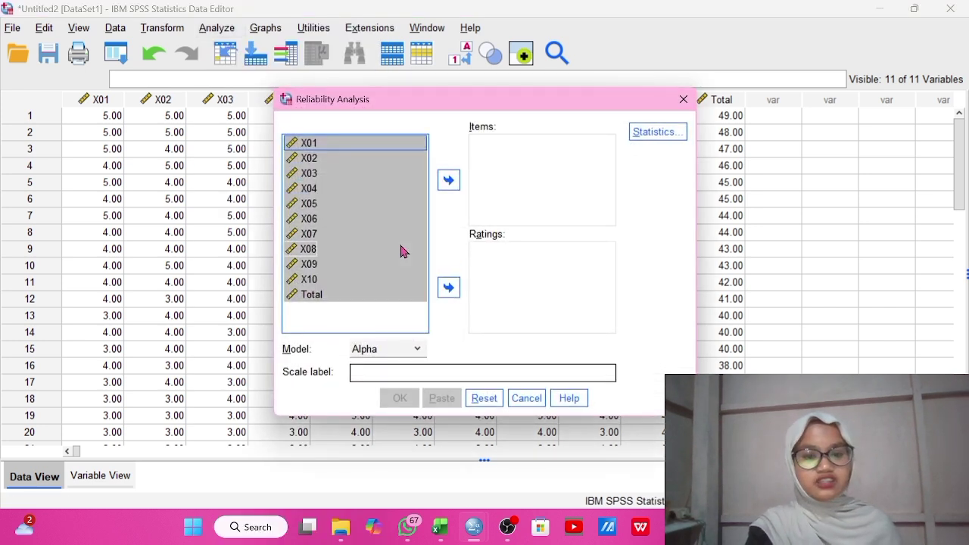
{"action": "left_click", "coordinate": [446, 189]}
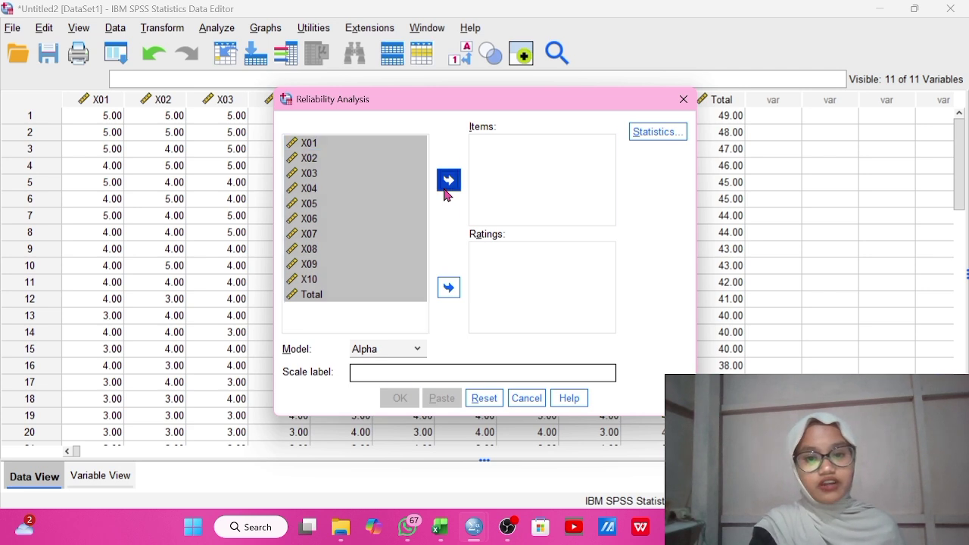
Remove Total from the reliability items and run the analysis on X01 to X10 with the Alpha model
{"action": "left_click", "coordinate": [610, 189]}
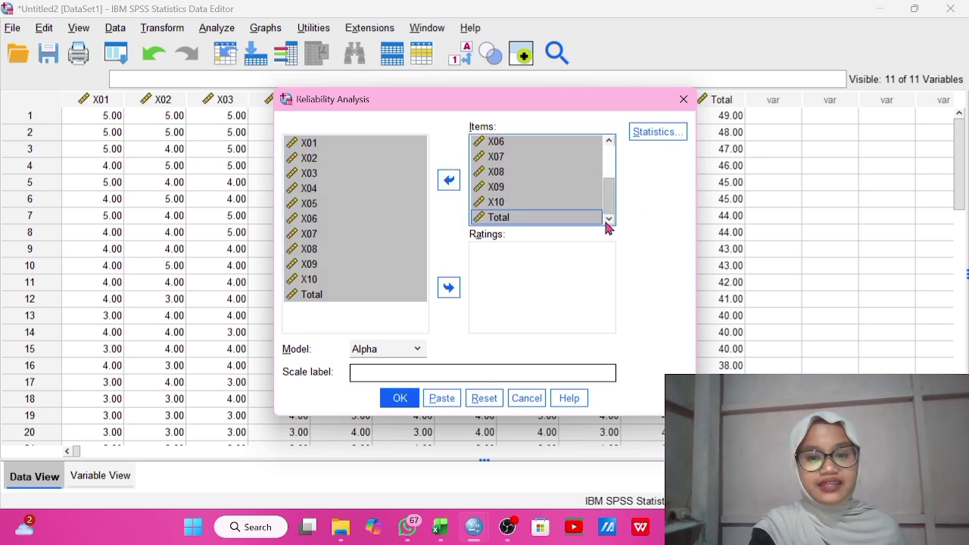
{"action": "left_click", "coordinate": [573, 219]}
{"action": "left_click", "coordinate": [448, 180]}
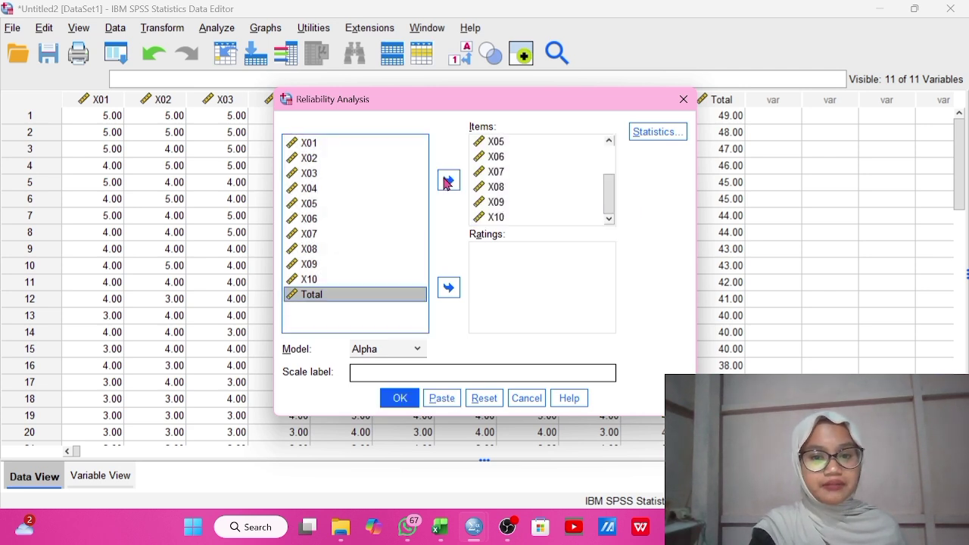
{"action": "left_click", "coordinate": [399, 397]}
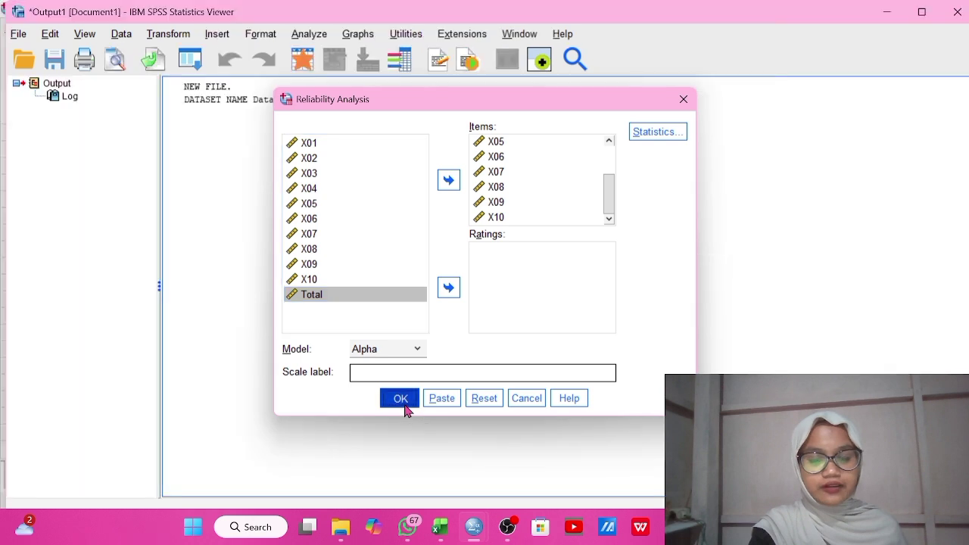
{"action": "scroll", "coordinate": [961, 227], "scroll_direction": "down", "scroll_amount": 1}
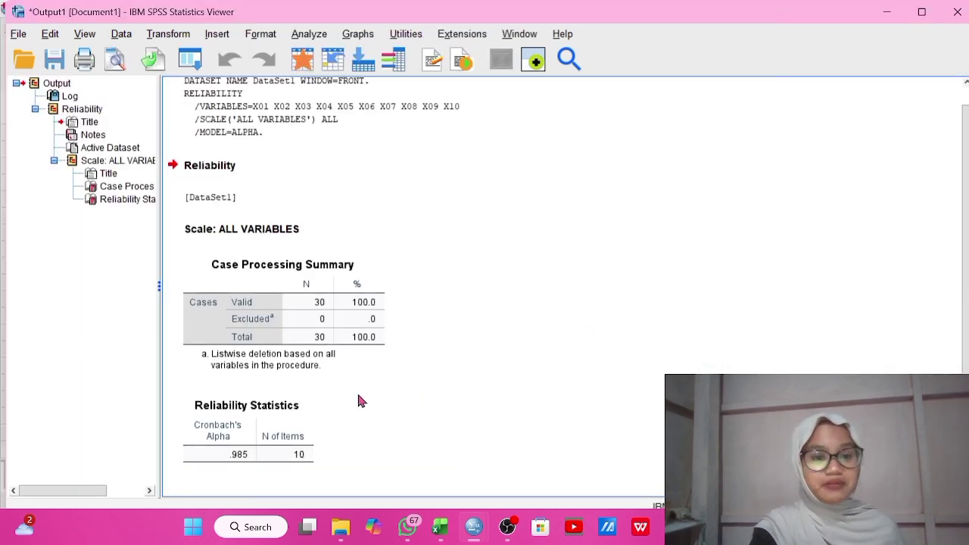
Check Cronbach's Alpha in the Reliability Statistics table and close the output without saving it
{"action": "left_click", "coordinate": [291, 410]}
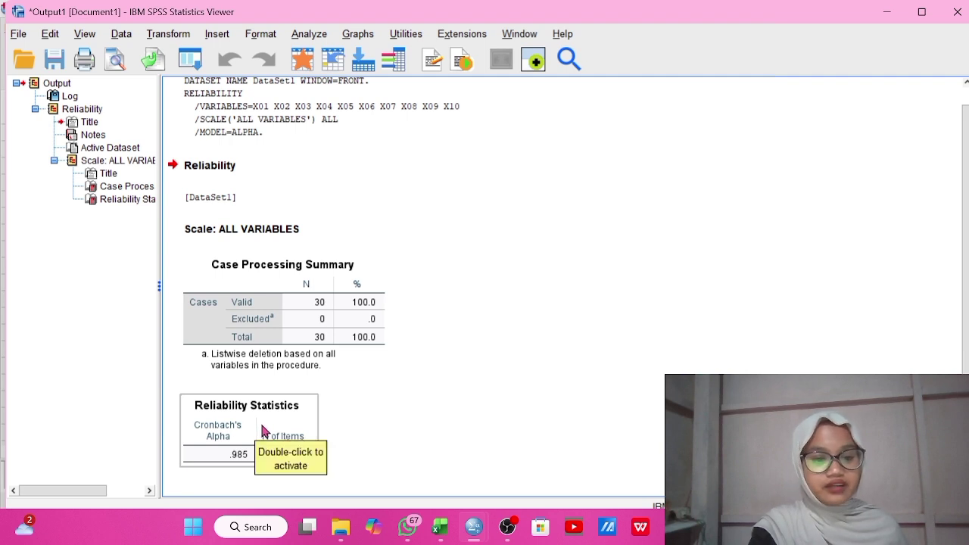
{"action": "left_click", "coordinate": [371, 434]}
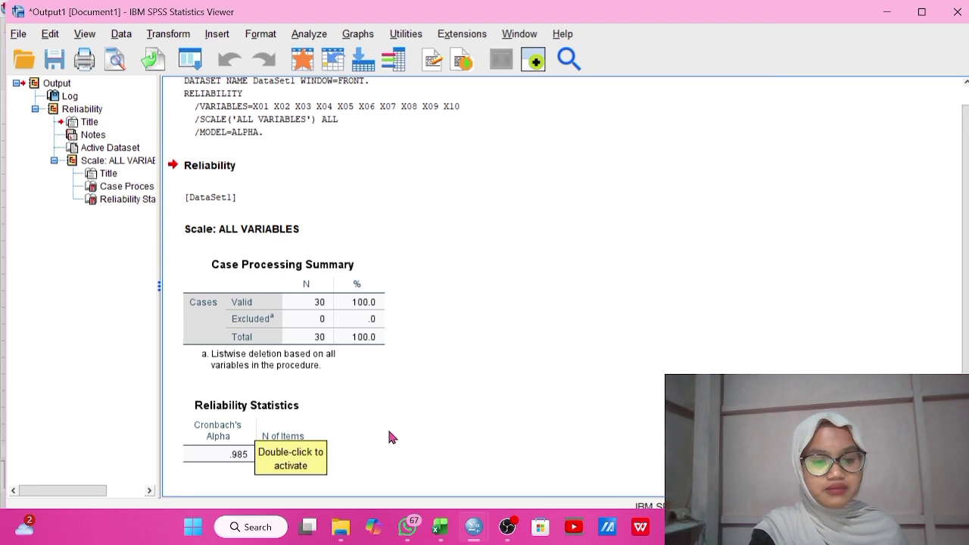
{"action": "left_click", "coordinate": [231, 458]}
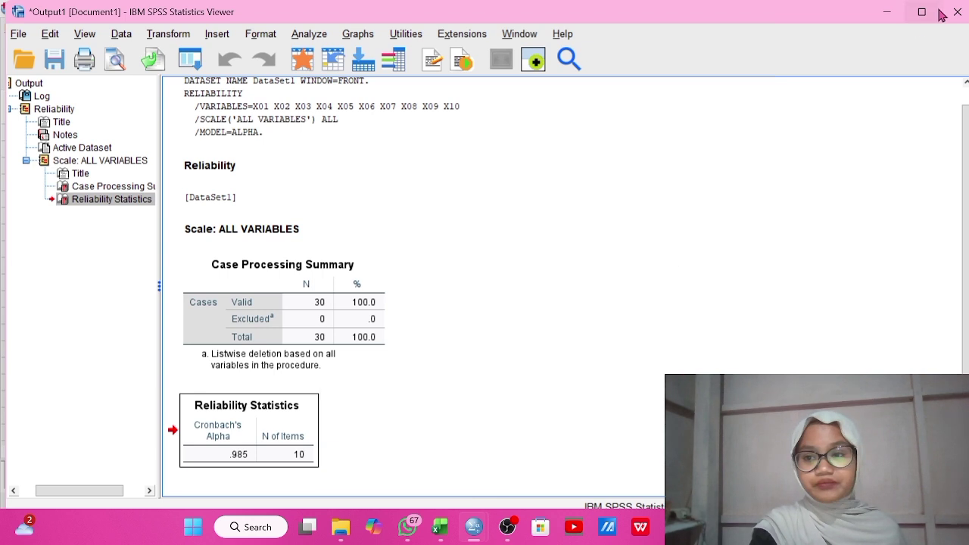
{"action": "left_click", "coordinate": [943, 13]}
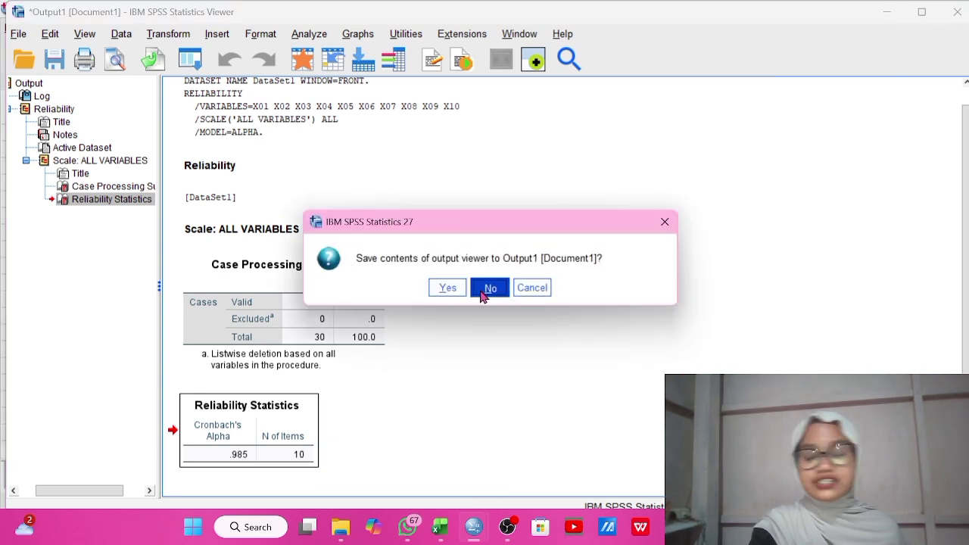
{"action": "left_click", "coordinate": [488, 288]}
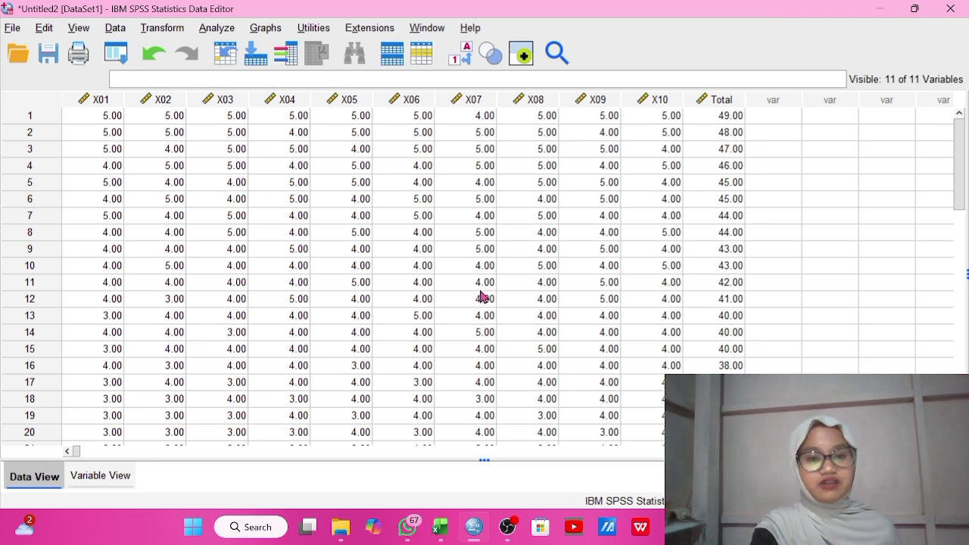
Open a Frequencies analysis and add X01 through X10 as its variables, leaving Total out
{"action": "left_click", "coordinate": [226, 30]}
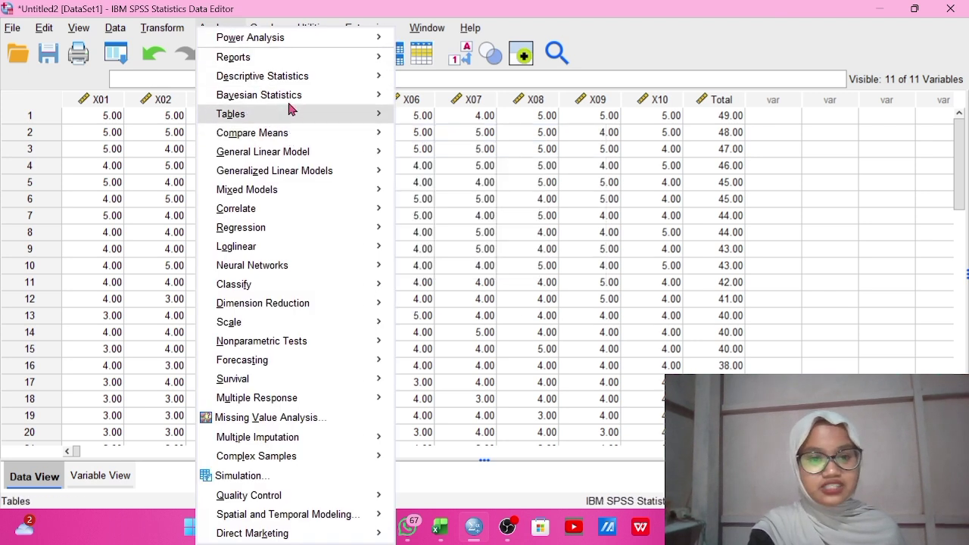
{"action": "mouse_move", "coordinate": [377, 78]}
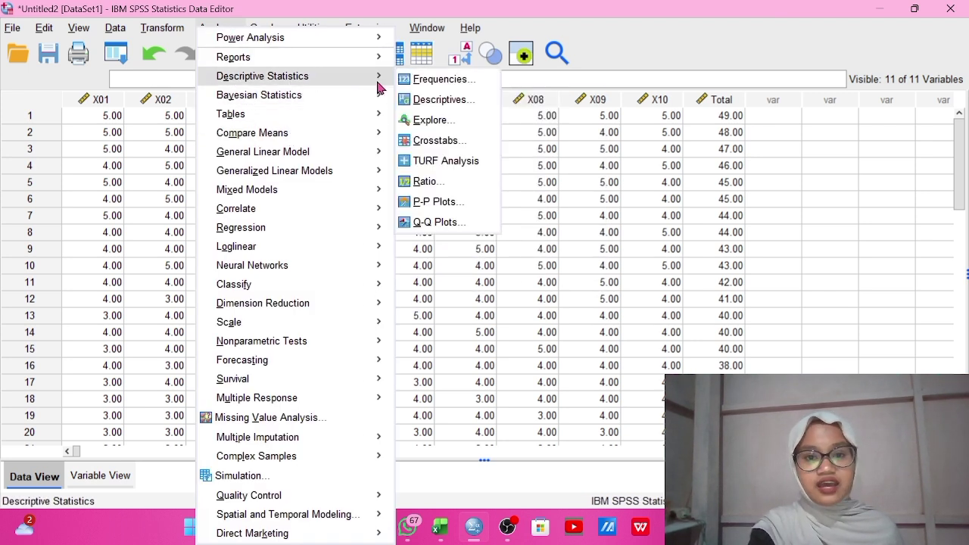
{"action": "left_click", "coordinate": [439, 79]}
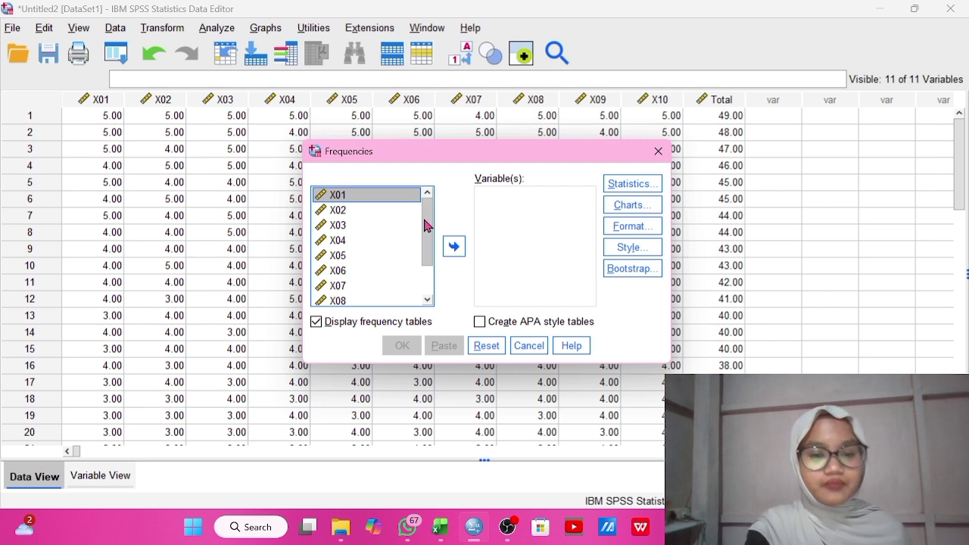
{"action": "key", "text": "ctrl+a"}
{"action": "left_click", "coordinate": [454, 246]}
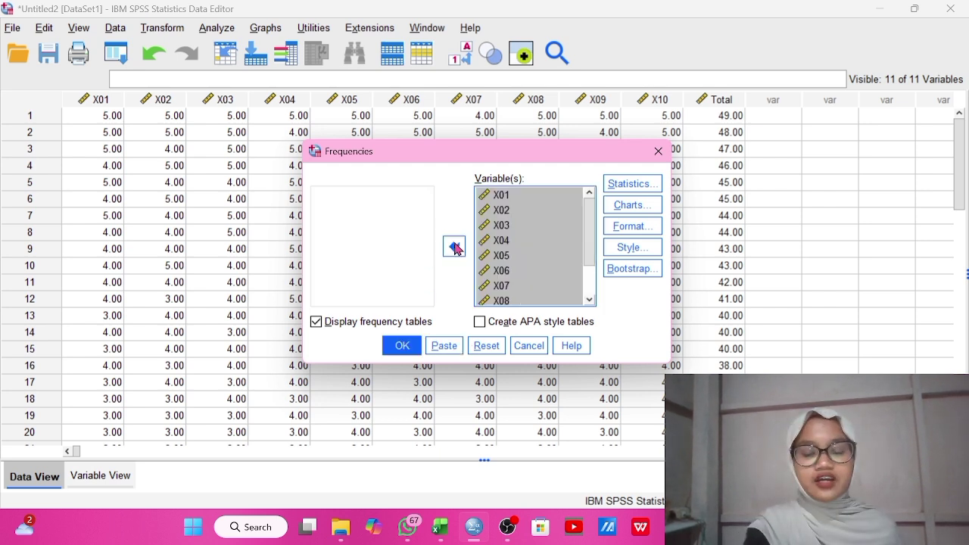
{"action": "scroll", "coordinate": [588, 284], "scroll_direction": "down", "scroll_amount": 1}
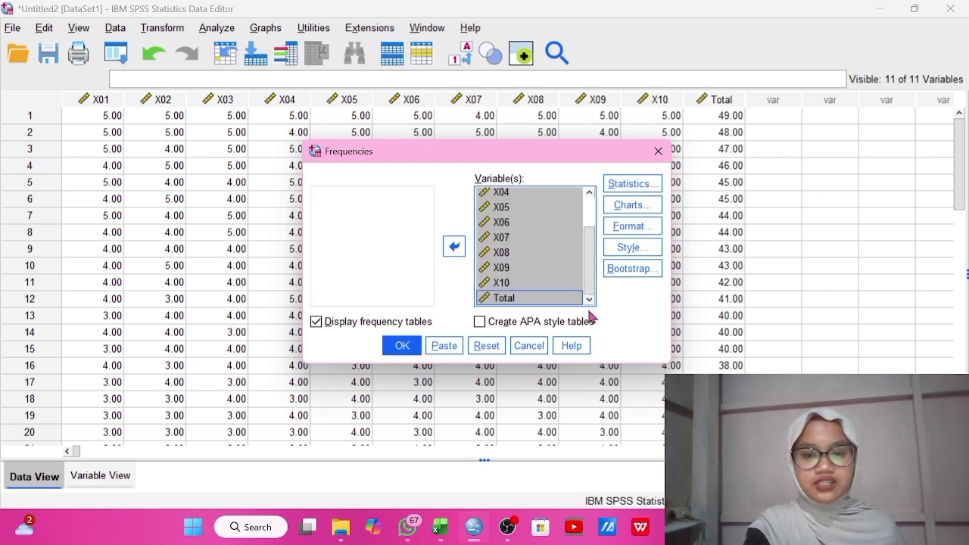
{"action": "left_click", "coordinate": [566, 300]}
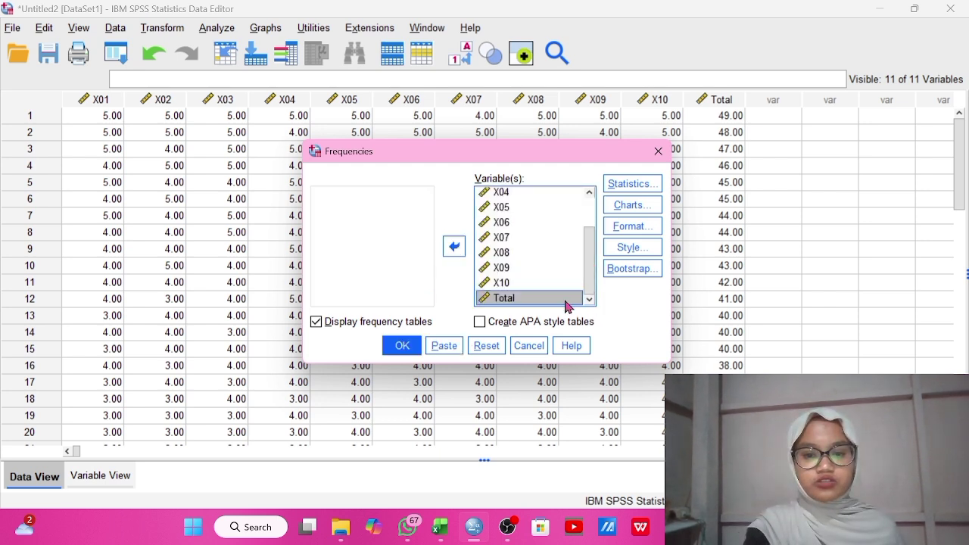
{"action": "left_click", "coordinate": [455, 248]}
{"action": "mouse_move", "coordinate": [591, 281]}
{"action": "left_mouse_down"}
{"action": "mouse_move", "coordinate": [592, 239]}
{"action": "mouse_move", "coordinate": [586, 288]}
{"action": "left_mouse_up"}
Include the mean in the statistics, run the Frequencies analysis and review the item means
{"action": "left_click", "coordinate": [628, 193]}
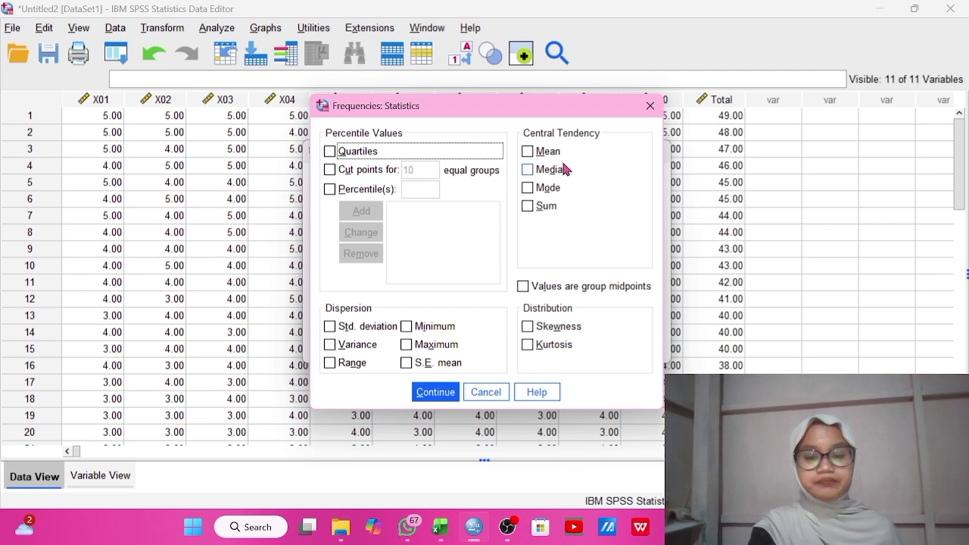
{"action": "left_click", "coordinate": [528, 152]}
{"action": "left_click", "coordinate": [443, 394]}
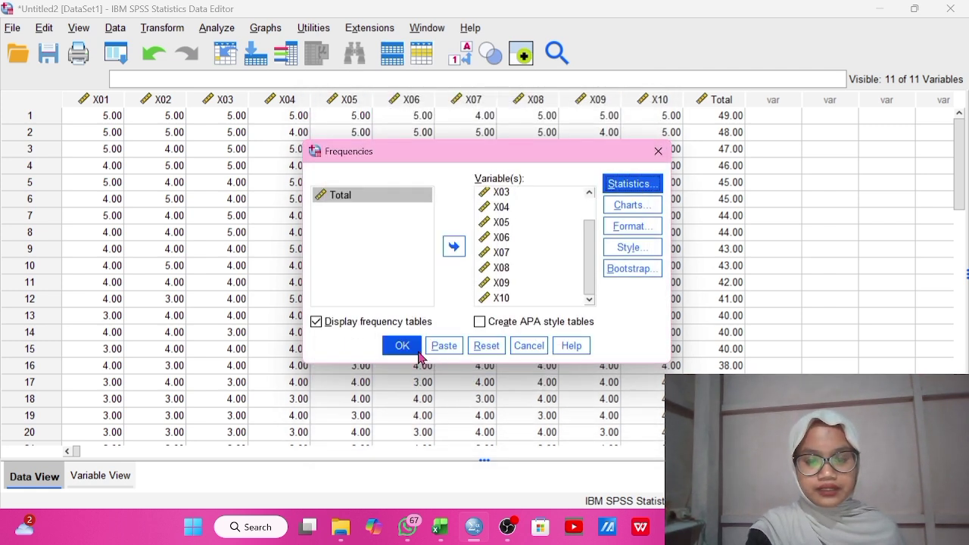
{"action": "left_click", "coordinate": [418, 353]}
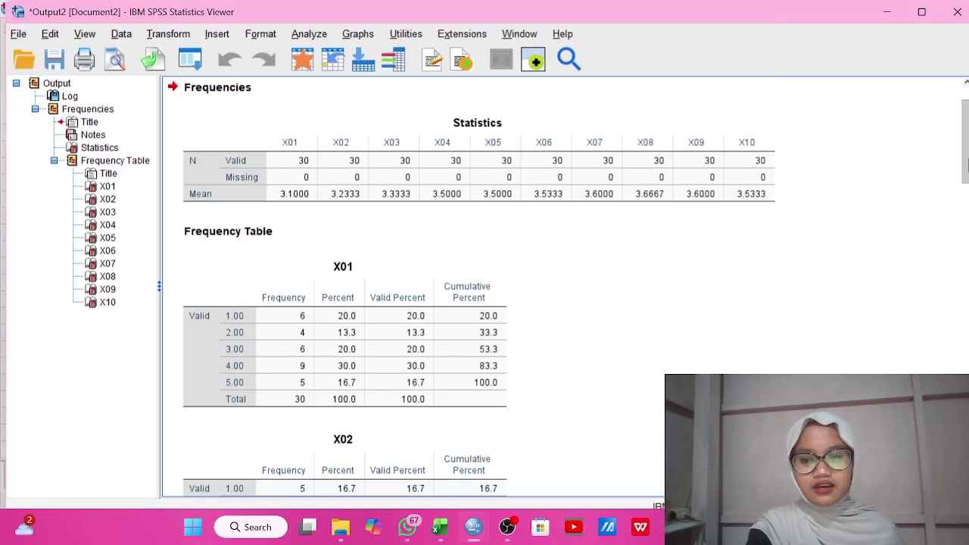
{"action": "scroll", "coordinate": [965, 167], "scroll_direction": "down", "scroll_amount": 3}
{"action": "scroll", "coordinate": [963, 171], "scroll_direction": "up", "scroll_amount": 5}
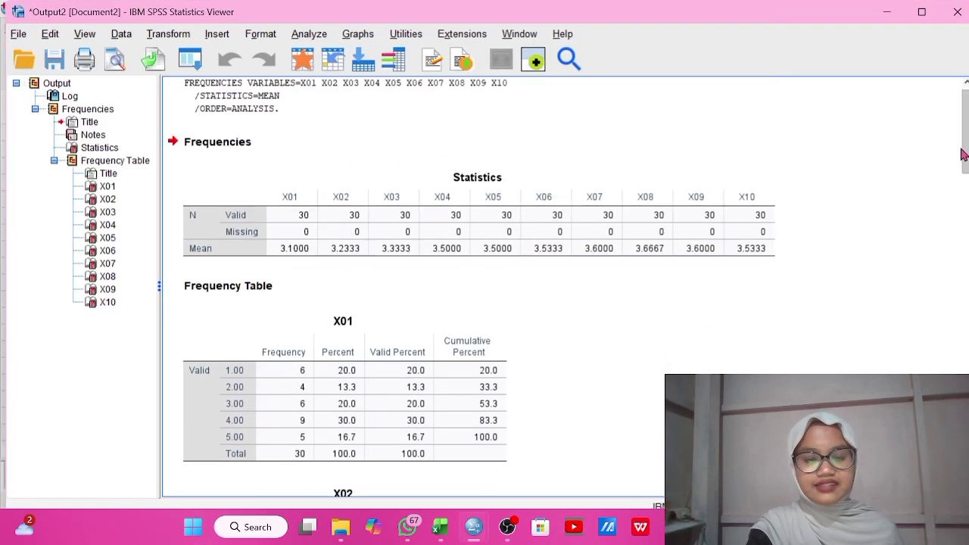
{"action": "left_click_drag", "start_coordinate": [963, 174], "coordinate": [962, 129]}
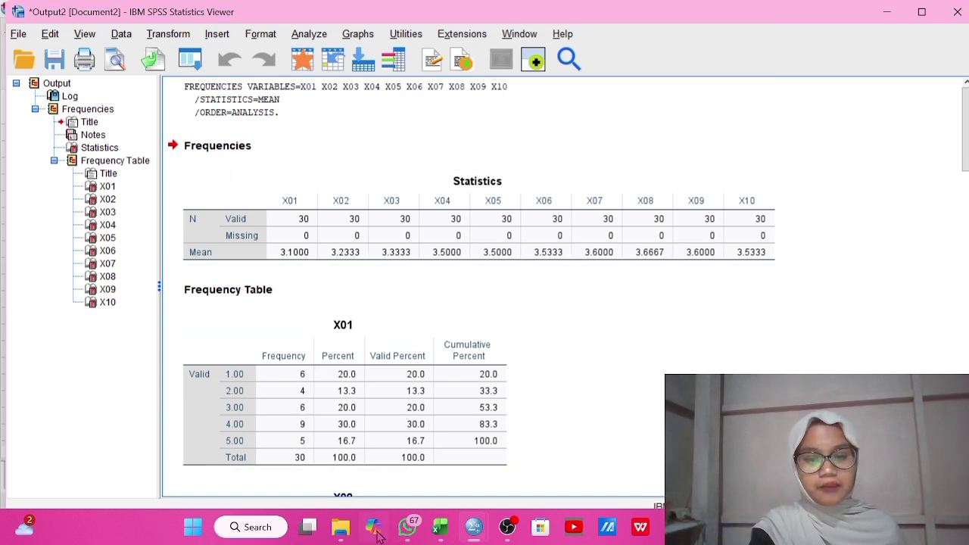
Open Calculator and compute the difficulty index of X01 by dividing its mean, 3.1, by 5
{"action": "left_click", "coordinate": [255, 527]}
{"action": "type", "text": "calc"}
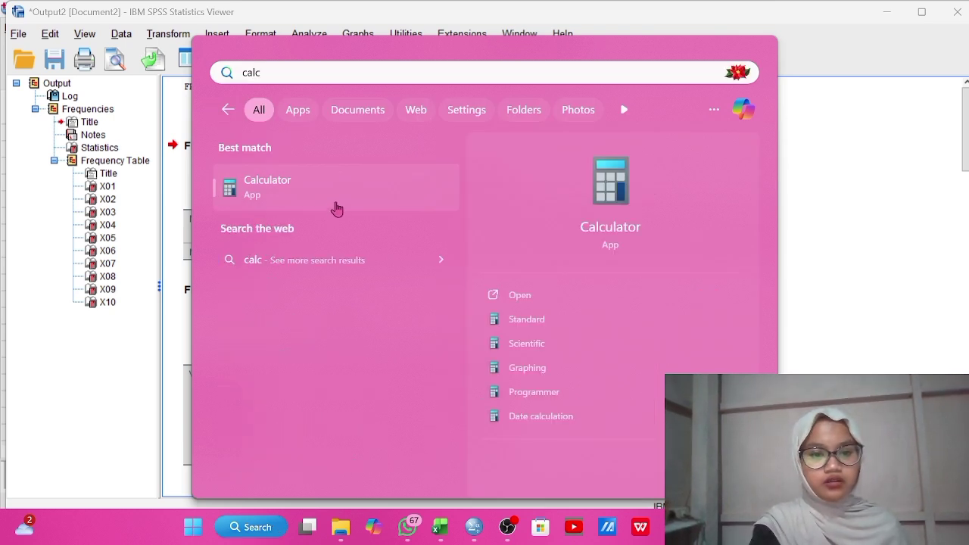
{"action": "left_click", "coordinate": [336, 208]}
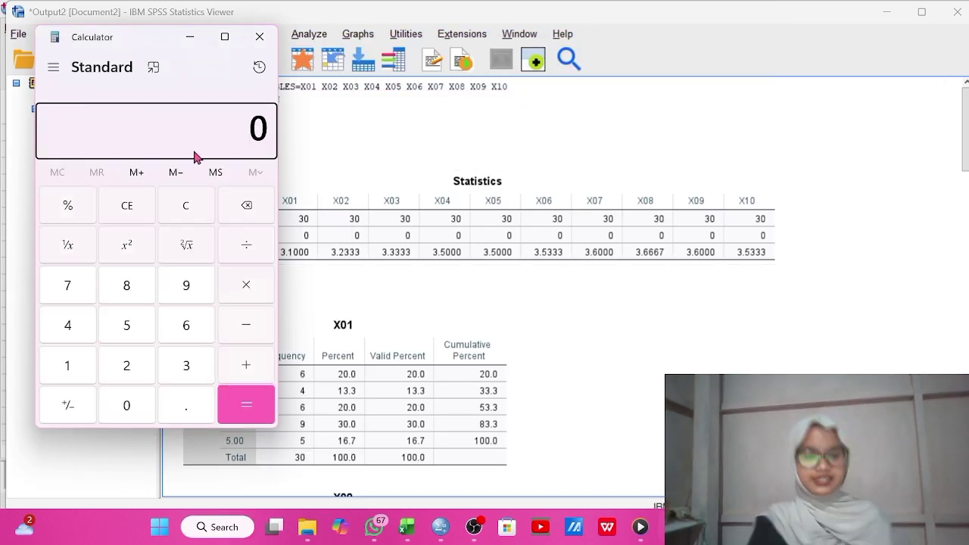
{"action": "type", "text": "3.1"}
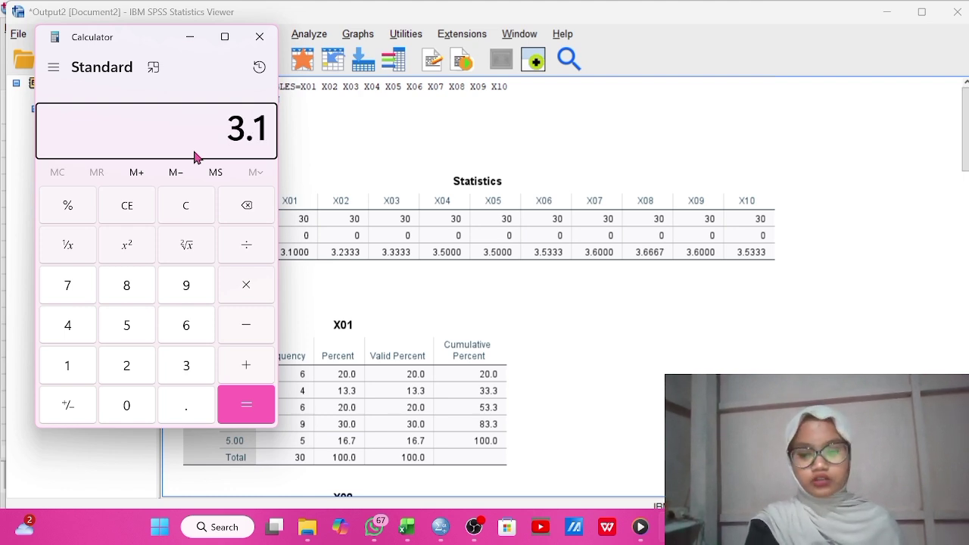
{"action": "type", "text": " ÷ 5"}
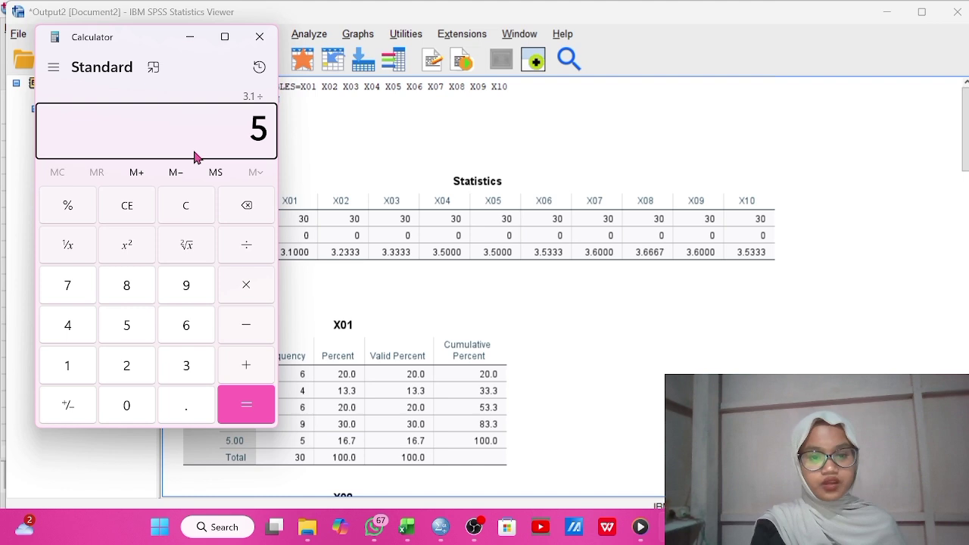
{"action": "key", "text": "Return"}
{"action": "left_click", "coordinate": [345, 426]}
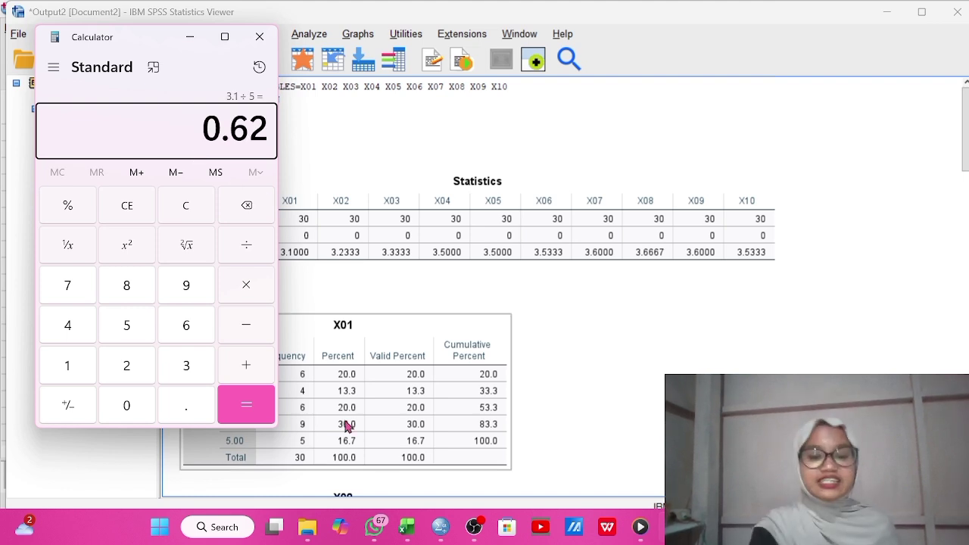
Switch to WhatsApp and examine the image of the difficulty classification table, Klasifikasi Tingkat Kesukaran
{"action": "mouse_move", "coordinate": [378, 509]}
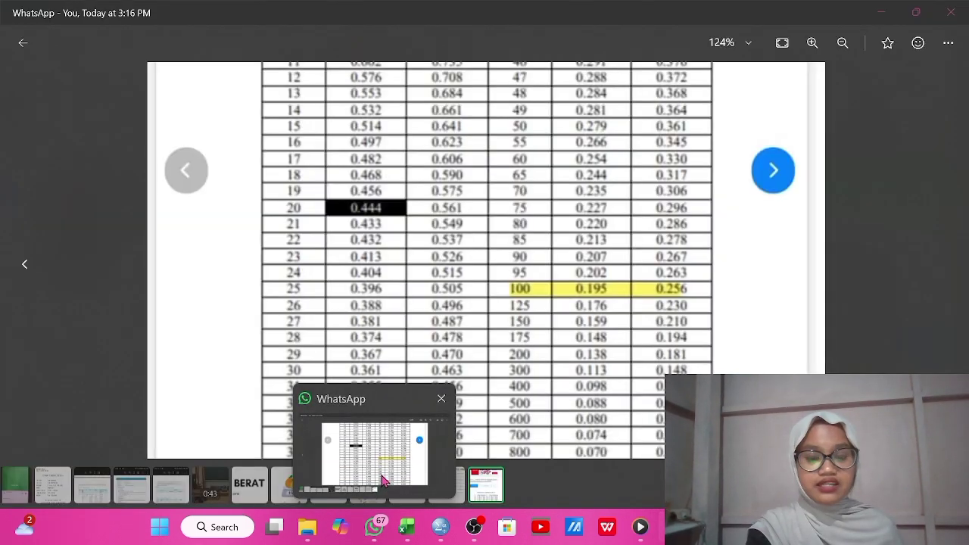
{"action": "left_click", "coordinate": [383, 481]}
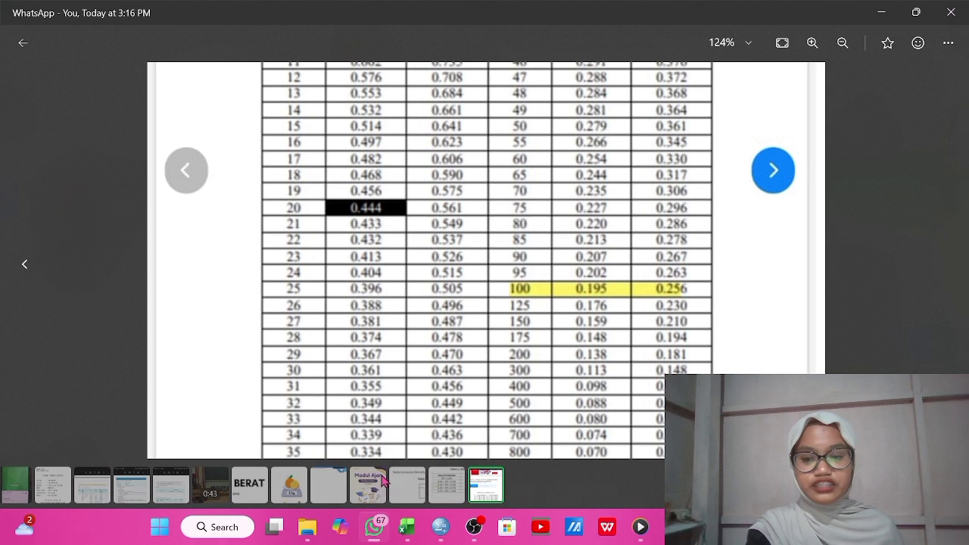
{"action": "left_click", "coordinate": [432, 491]}
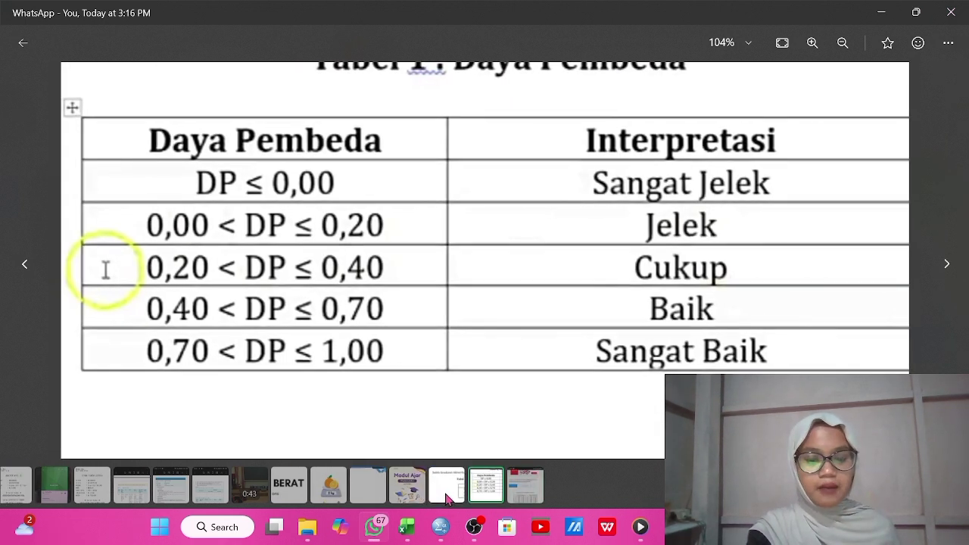
{"action": "left_click", "coordinate": [446, 496]}
{"action": "scroll", "coordinate": [498, 304], "scroll_direction": "up", "scroll_amount": 3}
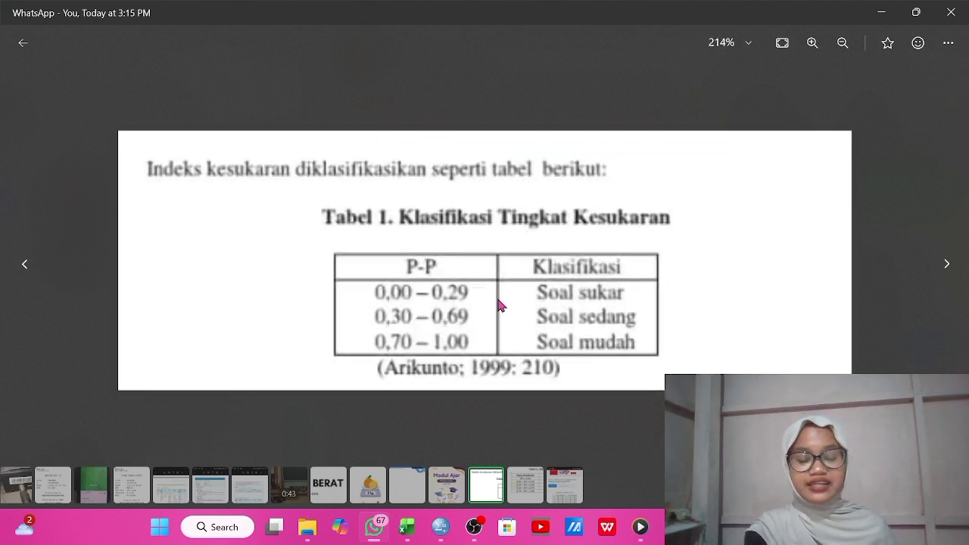
{"action": "scroll", "coordinate": [498, 304], "scroll_direction": "up", "scroll_amount": 1}
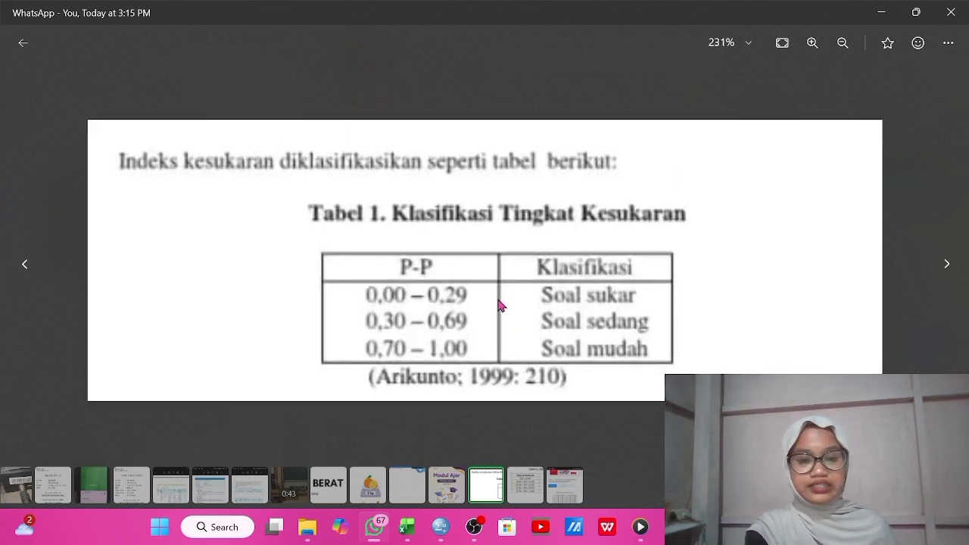
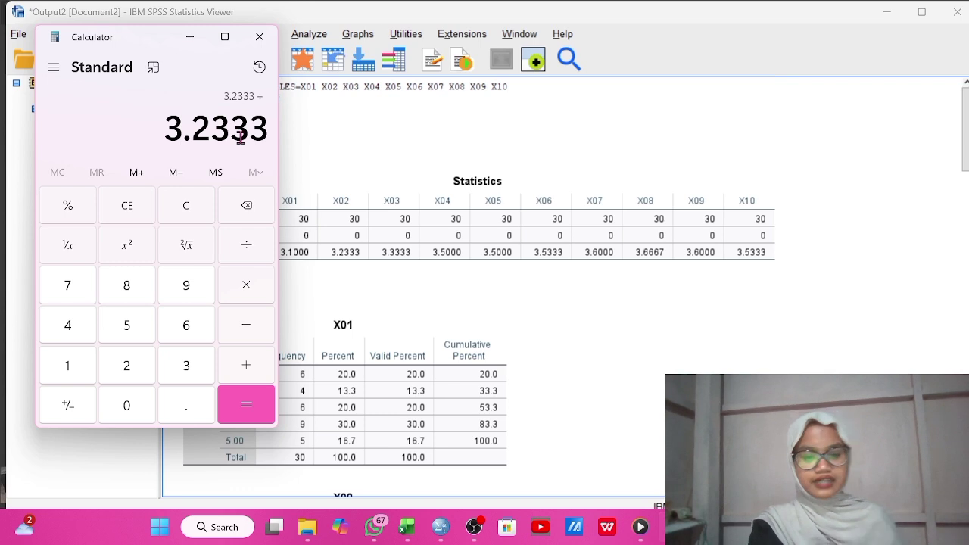
Compute the difficulty indices of X02 and X03 in Calculator by dividing their means, 3.2333 and 3.3333, by 5
{"action": "key", "text": "Return"}
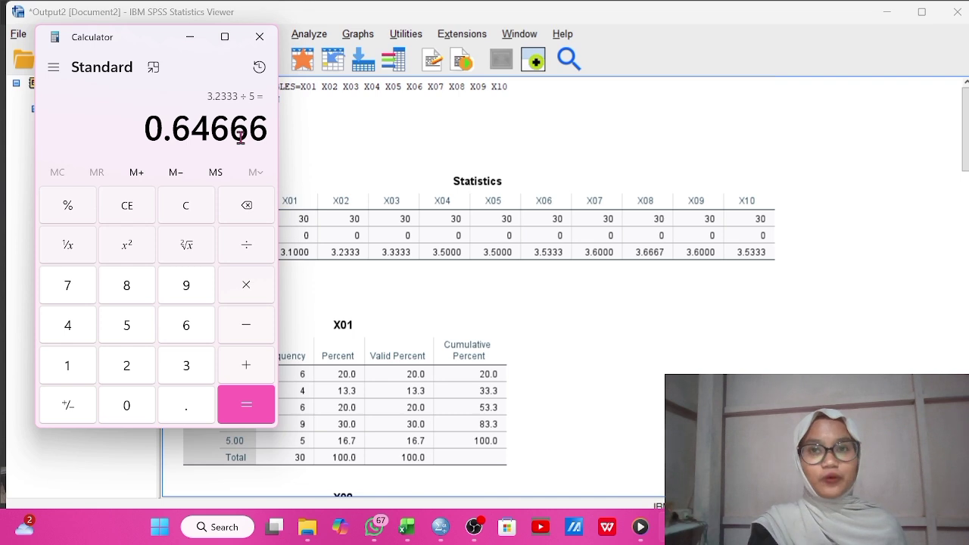
{"action": "left_click", "coordinate": [202, 209]}
{"action": "type", "text": "3.333"}
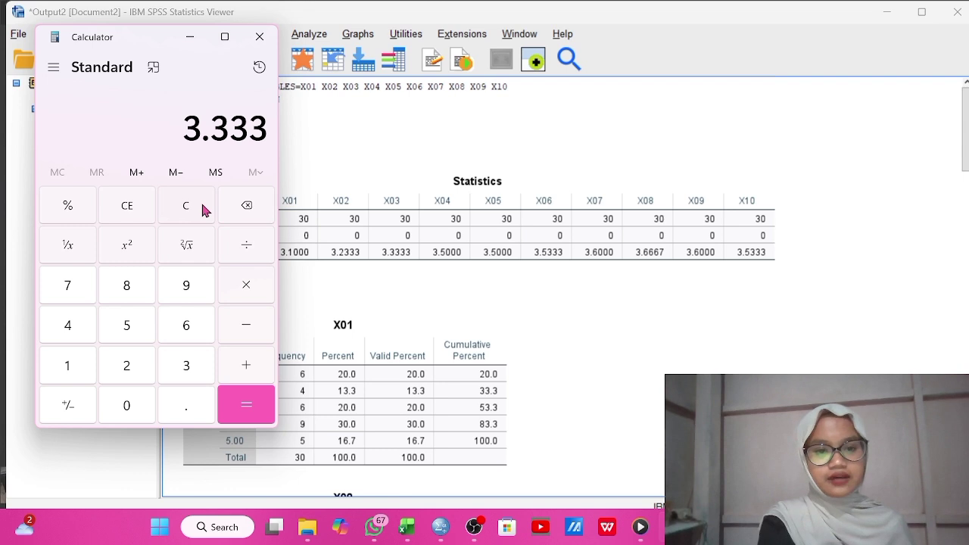
{"action": "type", "text": "3/"}
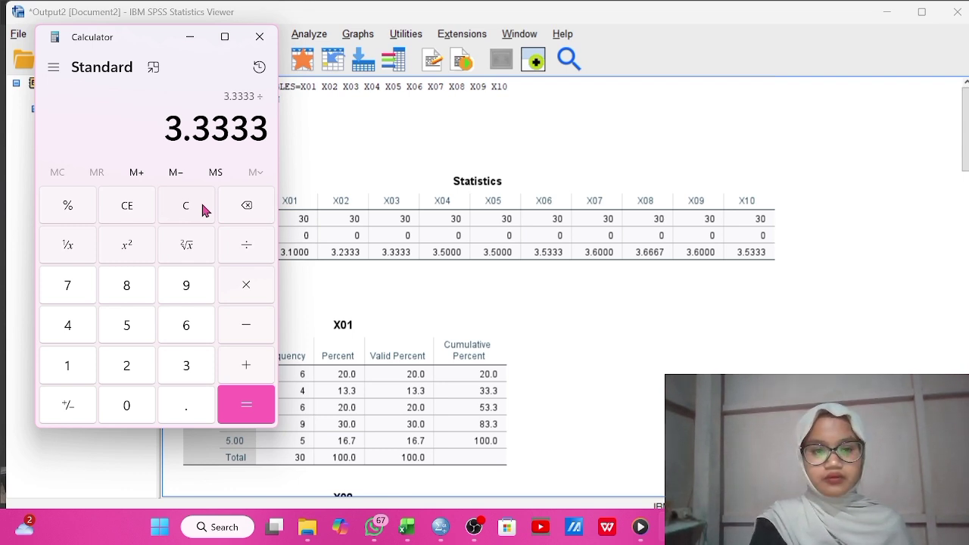
{"action": "type", "text": "5"}
{"action": "key", "text": "Return"}
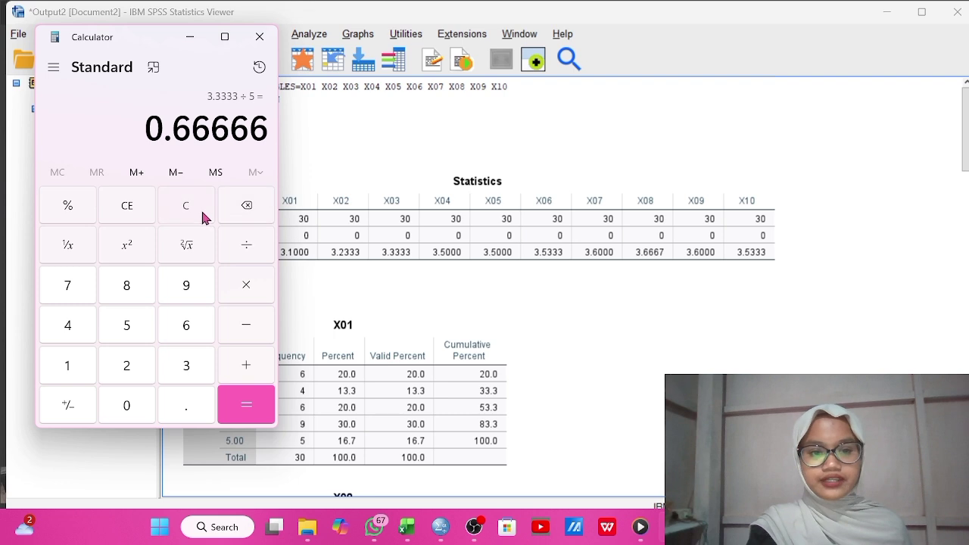
Compute the difficulty index of X04 by dividing its mean, 3.5, by 5
{"action": "left_click", "coordinate": [201, 216]}
{"action": "type", "text": "3."}
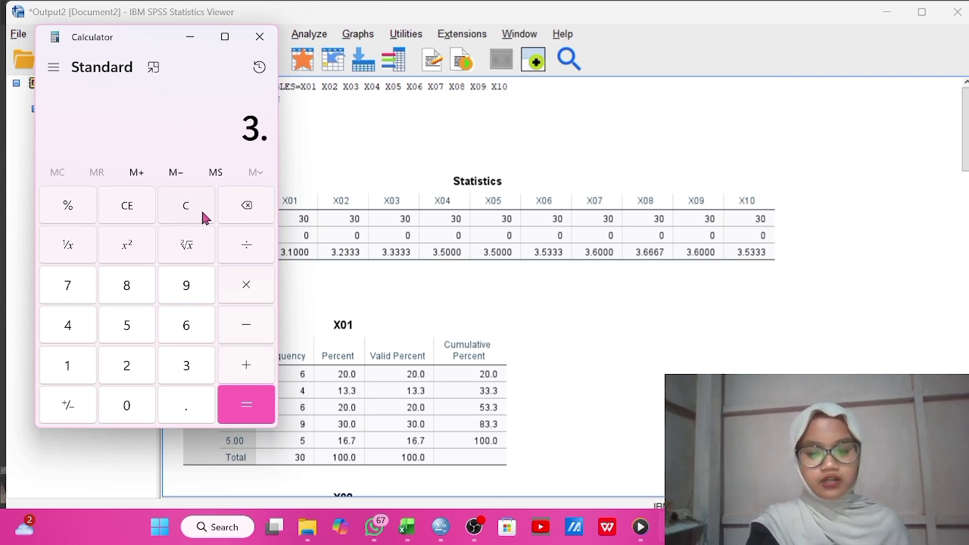
{"action": "type", "text": "5/5 ÷ 5"}
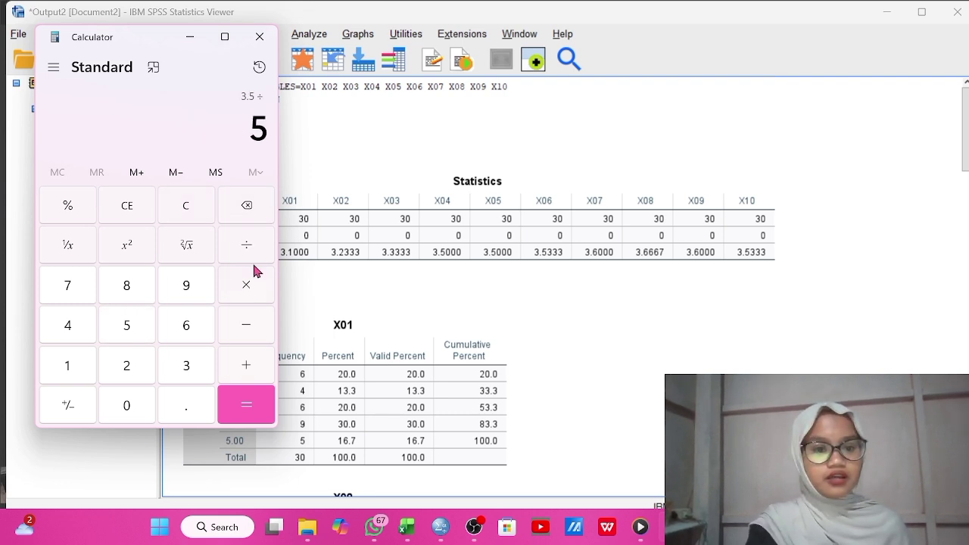
{"action": "left_click", "coordinate": [252, 411]}
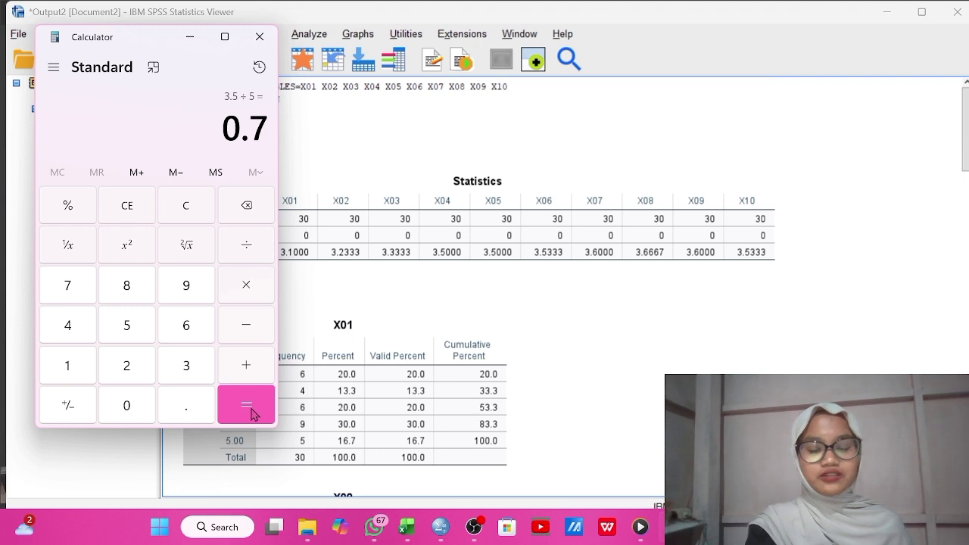
{"action": "mouse_move", "coordinate": [373, 527]}
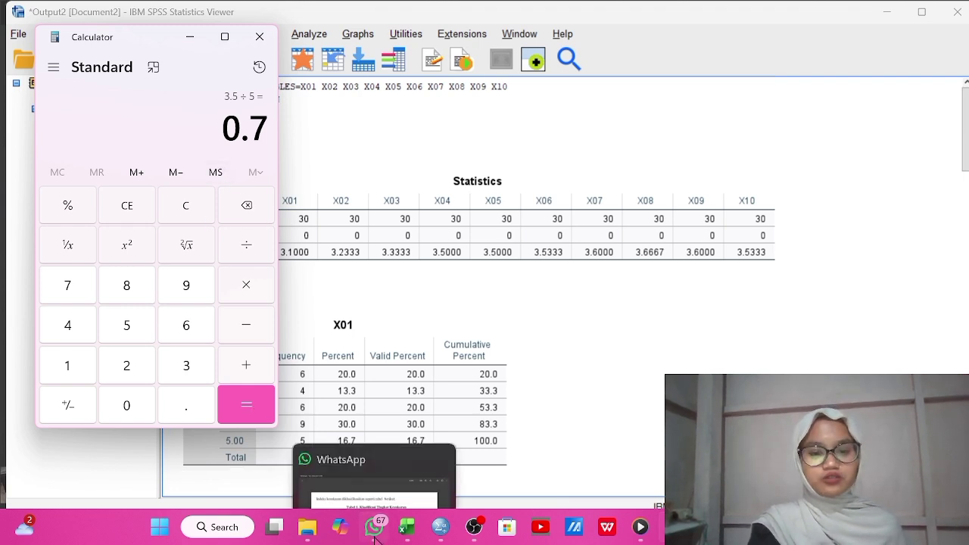
Switch to WhatsApp to check the difficulty classification table, Klasifikasi Tingkat Kesukaran, and return to the SPSS output
{"action": "left_click", "coordinate": [386, 479]}
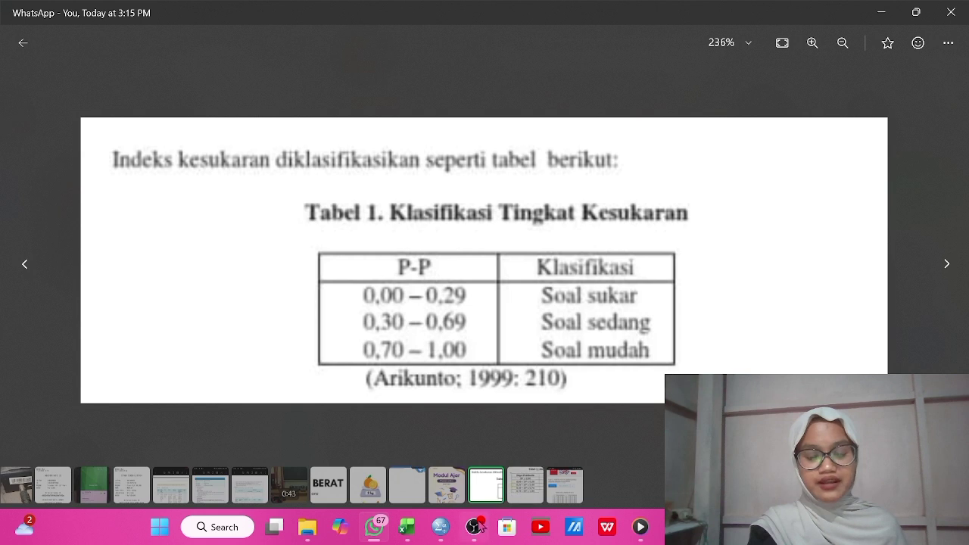
{"action": "mouse_move", "coordinate": [475, 529]}
{"action": "mouse_move", "coordinate": [441, 527]}
{"action": "left_click", "coordinate": [507, 461]}
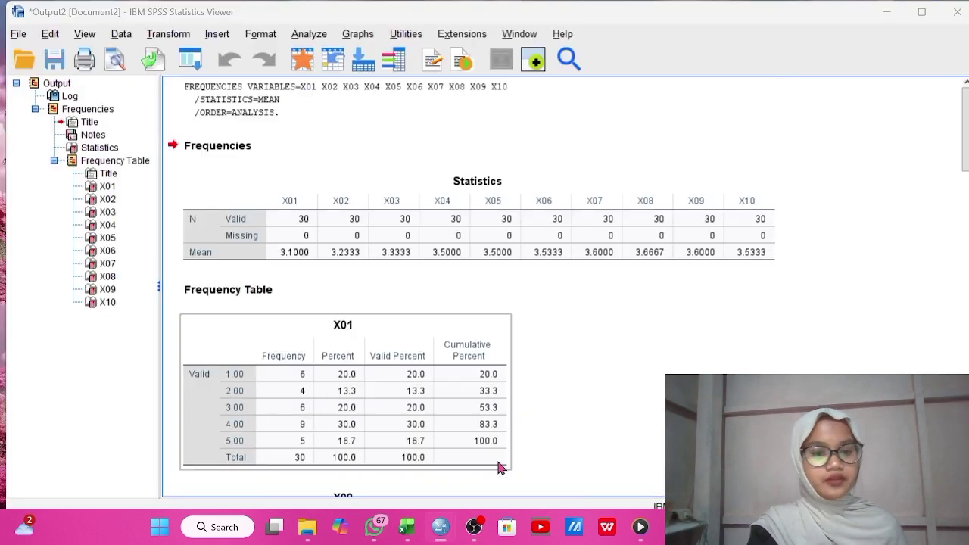
Reopen Calculator and compute the difficulty index of X06 by dividing its mean, 3.5333, by 5
{"action": "left_click", "coordinate": [246, 526]}
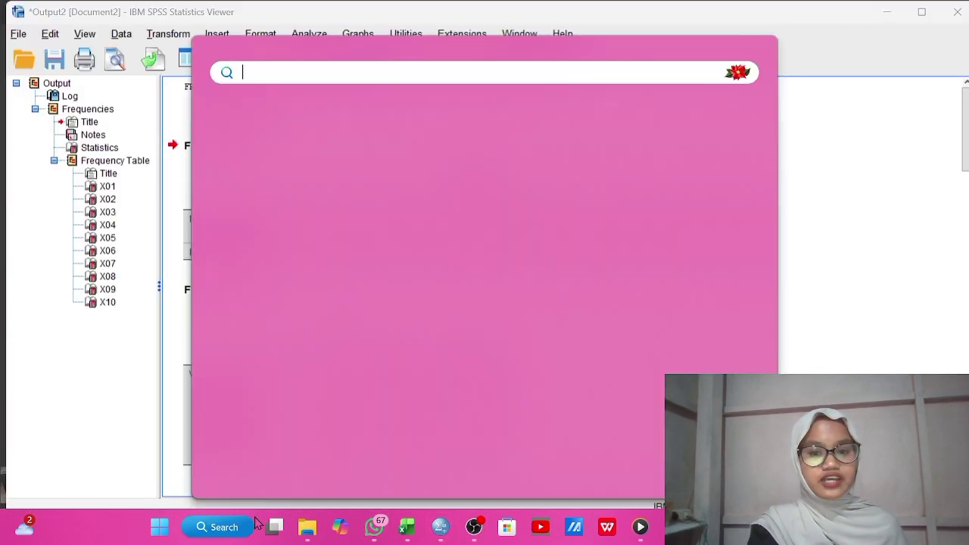
{"action": "left_click", "coordinate": [287, 143]}
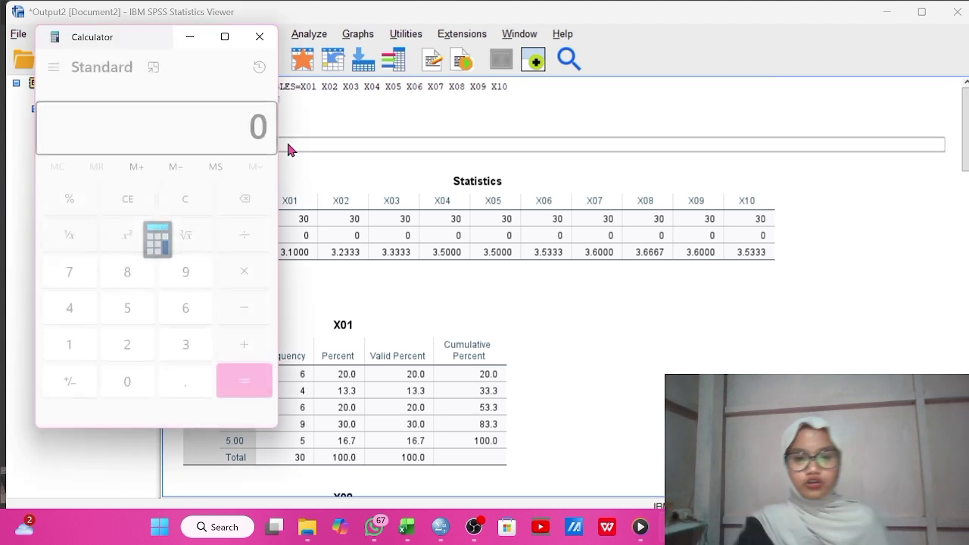
{"action": "left_click", "coordinate": [190, 145]}
{"action": "type", "text": "3.53"}
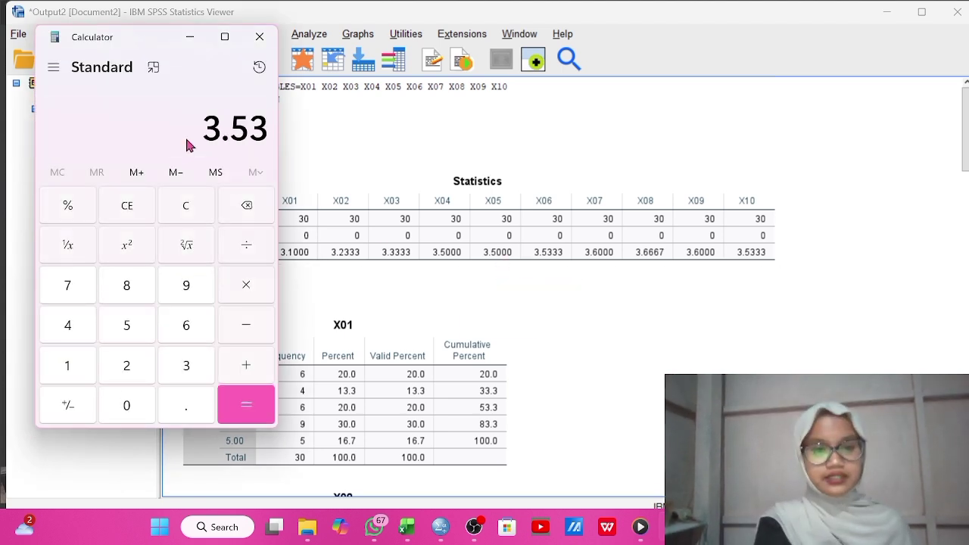
{"action": "type", "text": "33"}
{"action": "type", "text": "/5"}
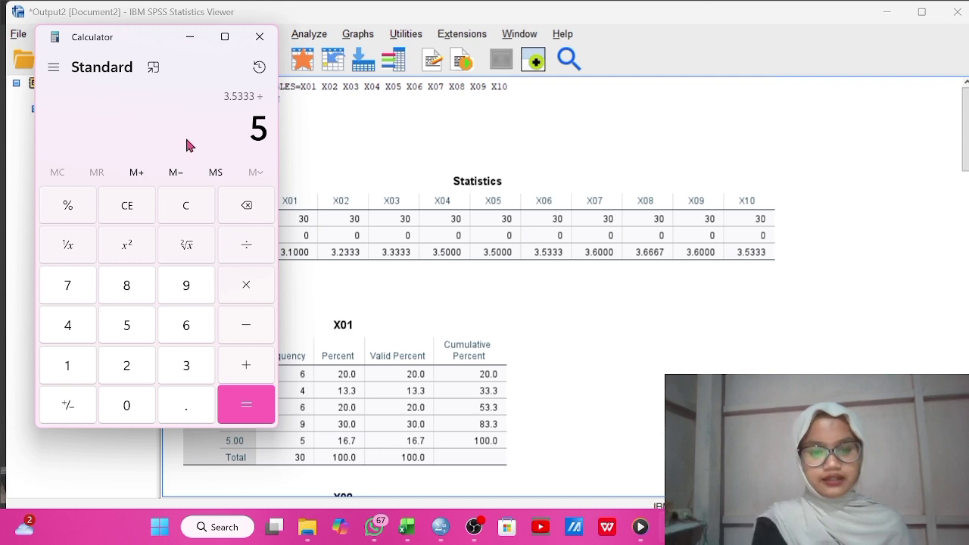
{"action": "key", "text": "Return"}
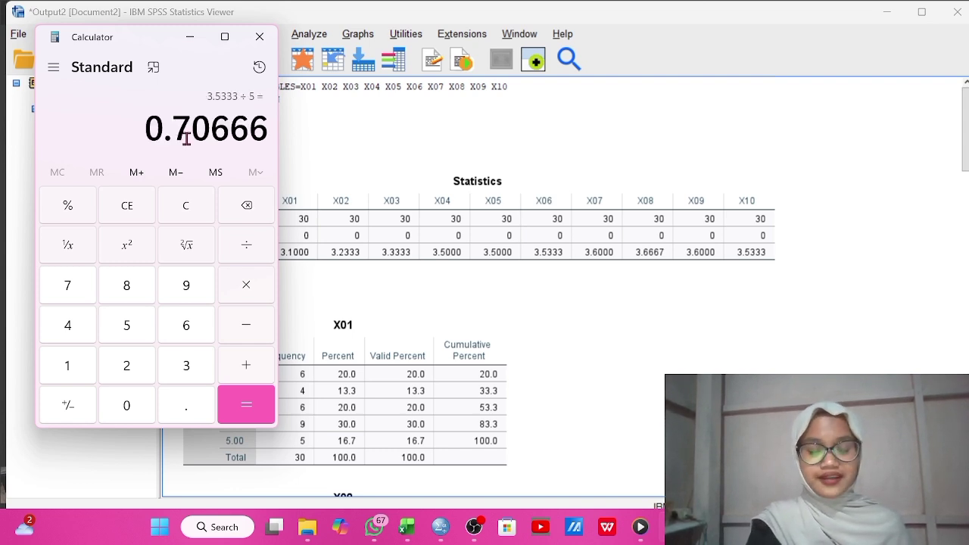
Compute the difficulty indices of X07 and X08 by dividing their means, 3.6 and 3.6667, by 5
{"action": "left_click", "coordinate": [203, 205]}
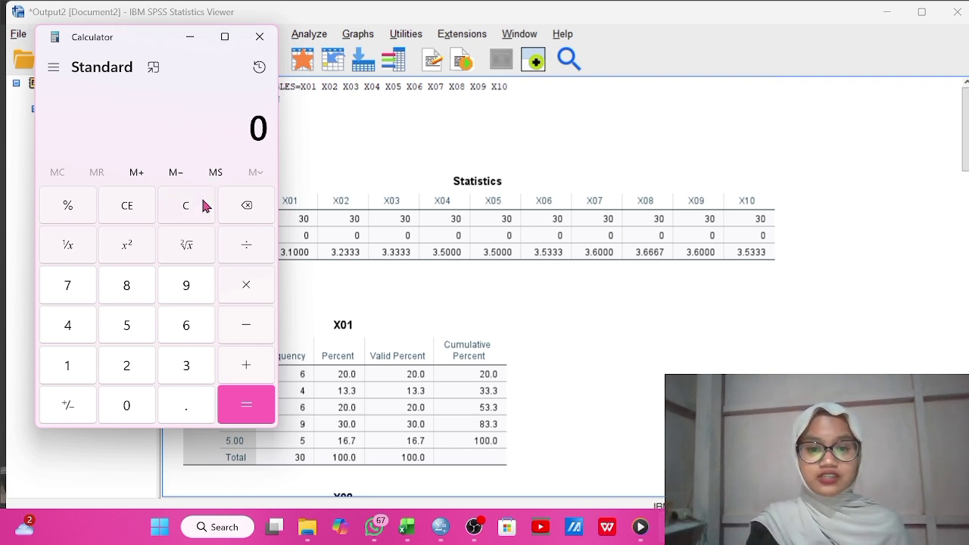
{"action": "type", "text": "3.6"}
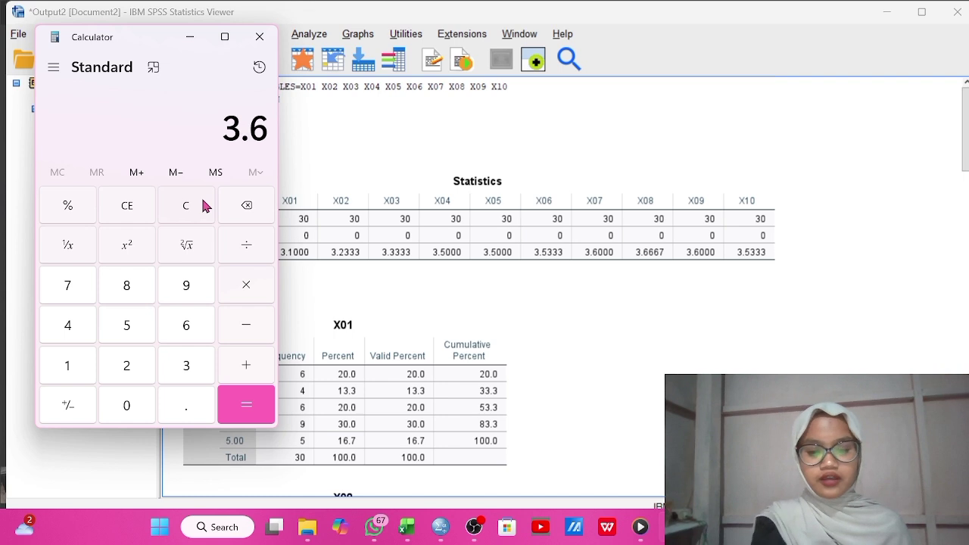
{"action": "type", "text": " ÷ 5"}
{"action": "key", "text": "Return"}
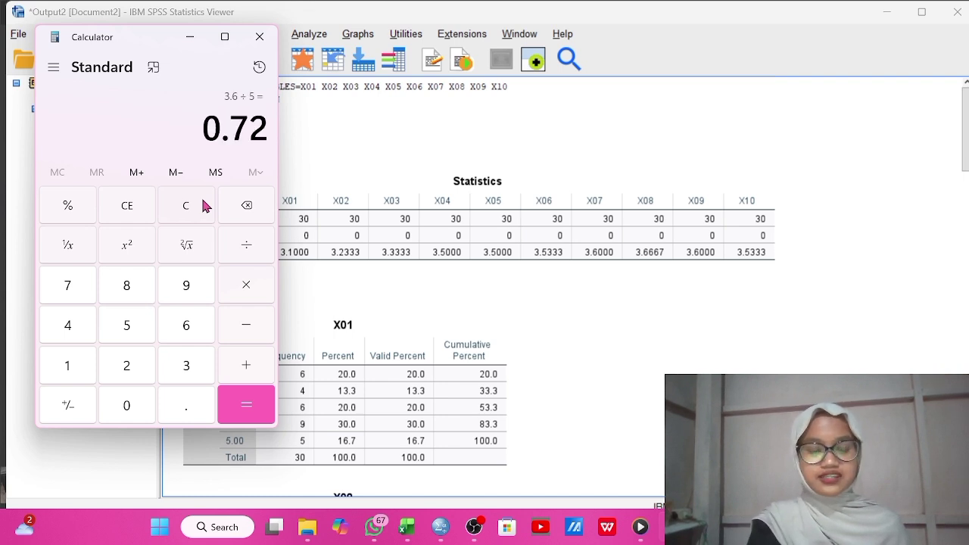
{"action": "left_click", "coordinate": [186, 213]}
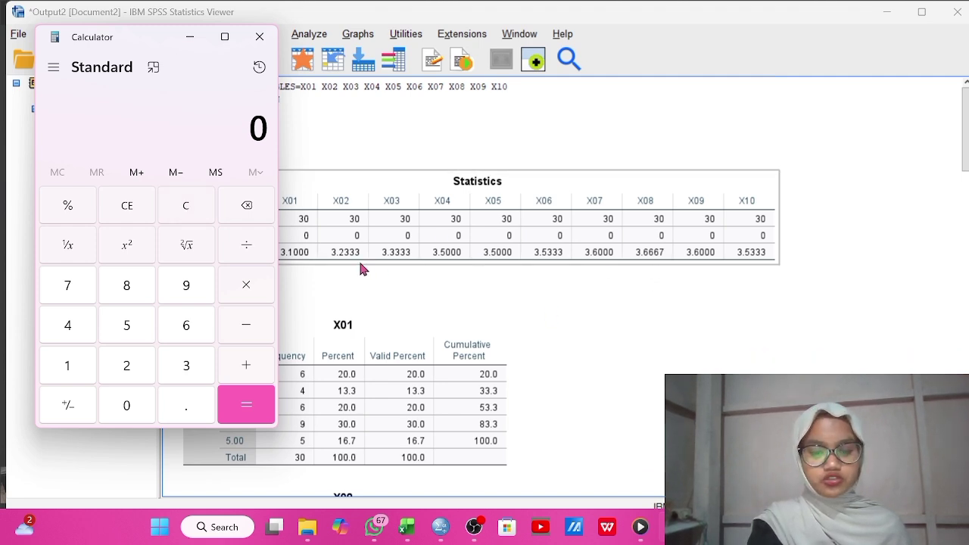
{"action": "type", "text": "3.6667"}
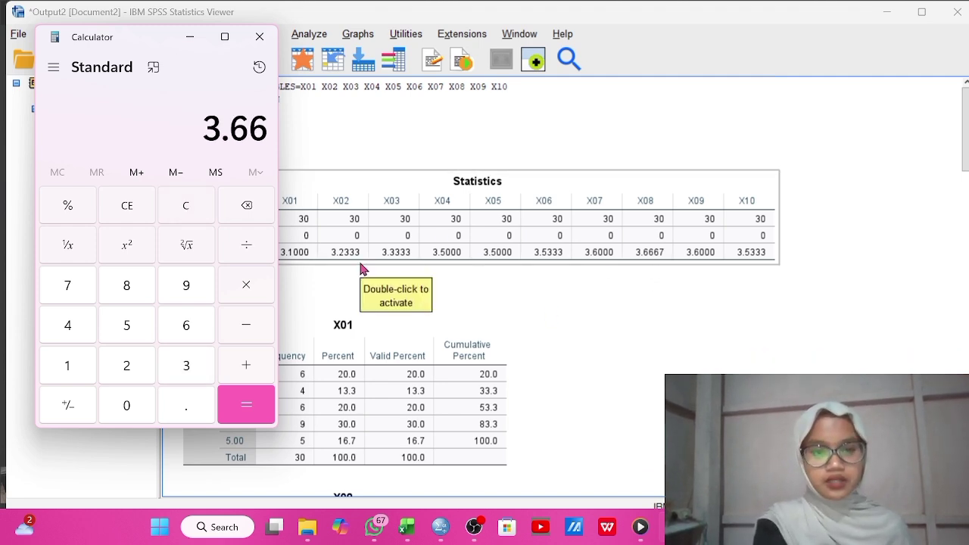
{"action": "key", "text": "slash"}
{"action": "type", "text": "5"}
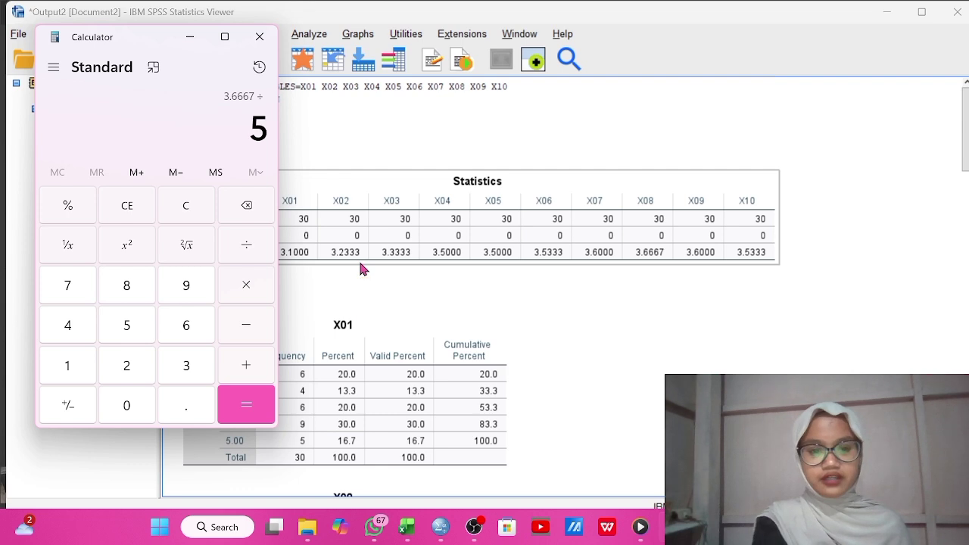
{"action": "key", "text": "Return"}
Compute the difficulty index of X10 by dividing its mean, 3.5333, by 5, and minimize Calculator
{"action": "left_click", "coordinate": [182, 205]}
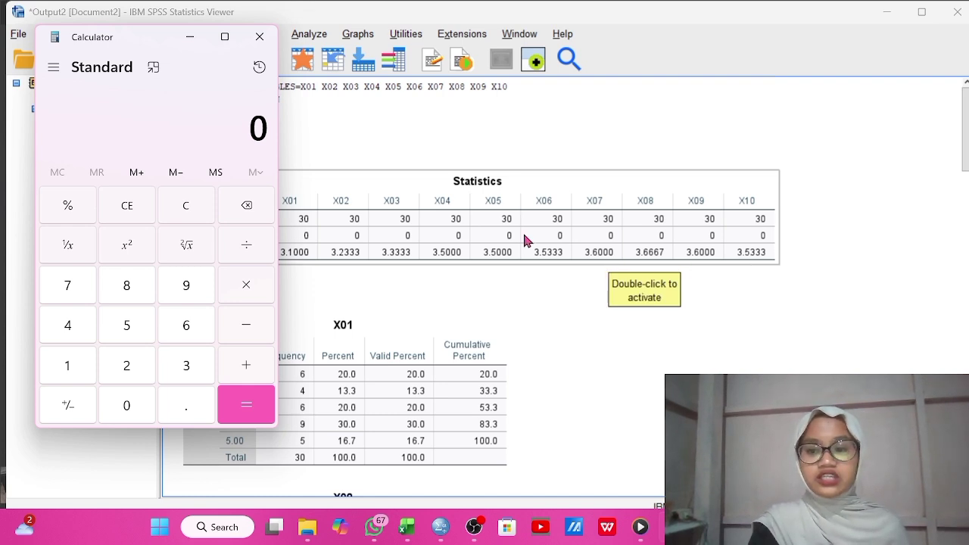
{"action": "type", "text": "3.53"}
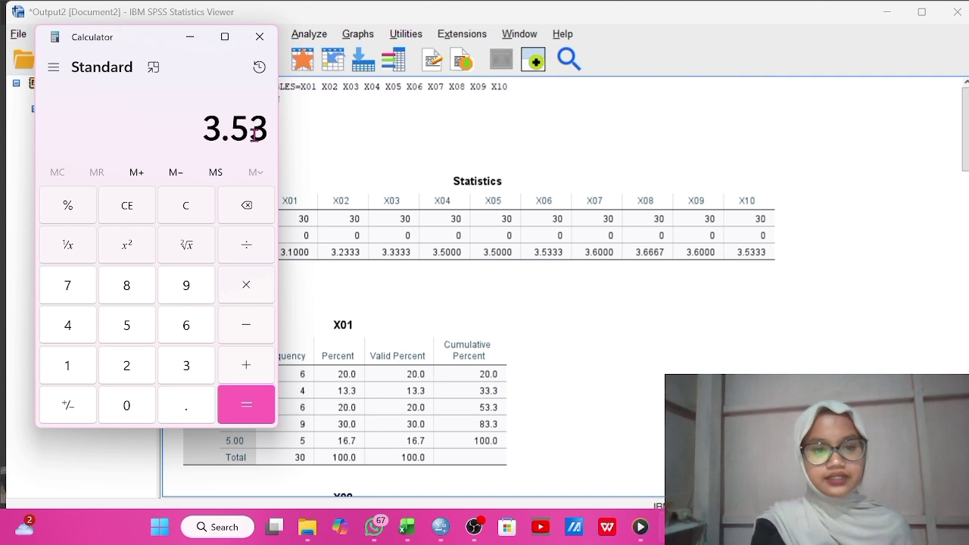
{"action": "type", "text": "33/5"}
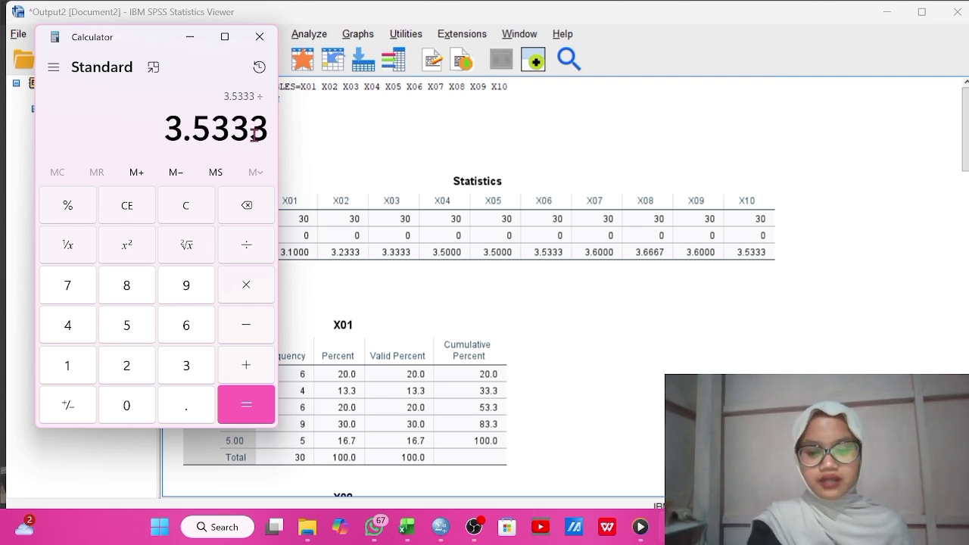
{"action": "key", "text": "Return"}
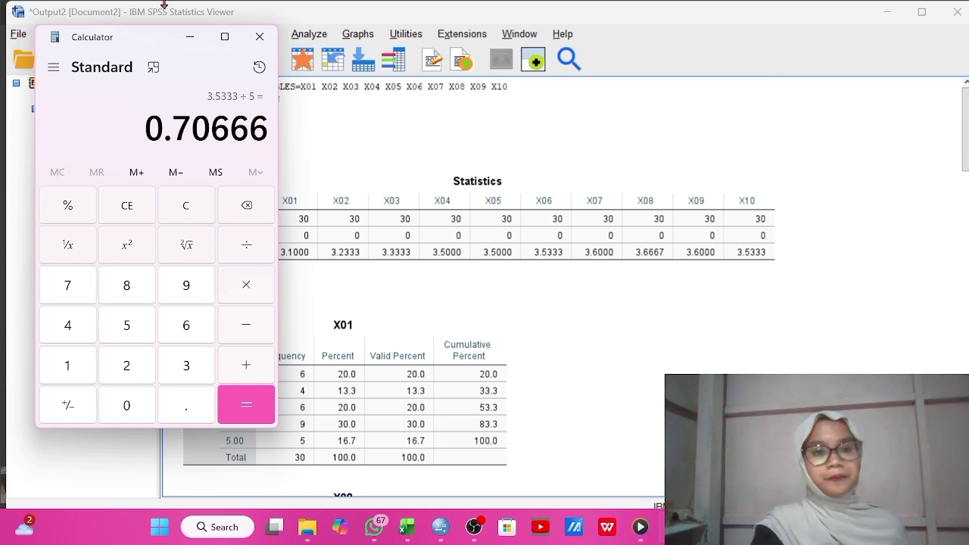
{"action": "left_click", "coordinate": [190, 36]}
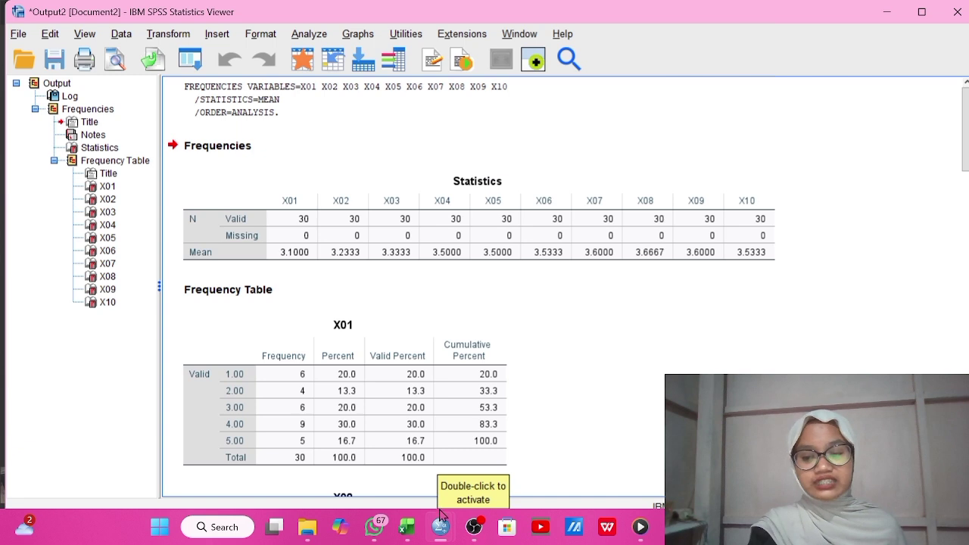
Switch to the Excel workbook Data 30 siswa tes subjektif and clear the r tabel, r hitung and Valid rows, A32:K34
{"action": "mouse_move", "coordinate": [443, 517]}
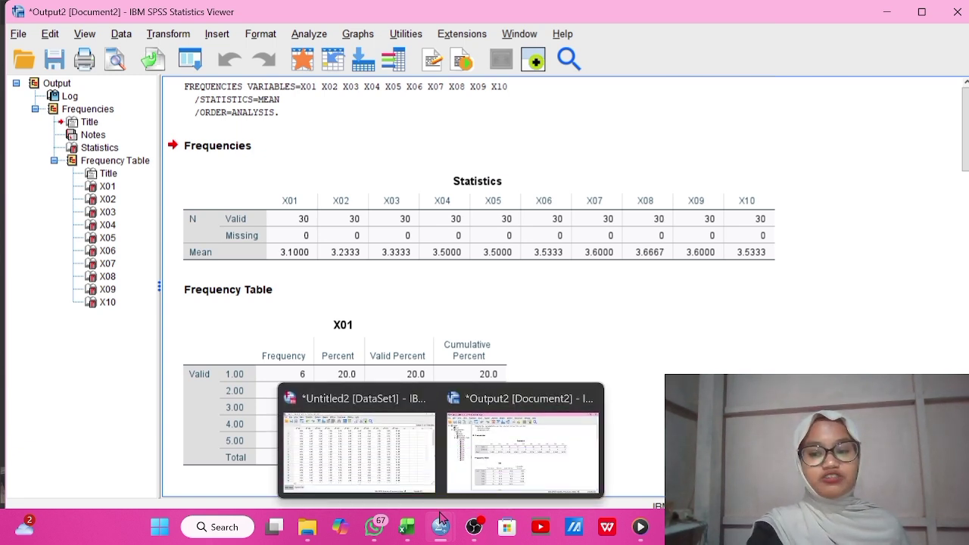
{"action": "left_click", "coordinate": [506, 346]}
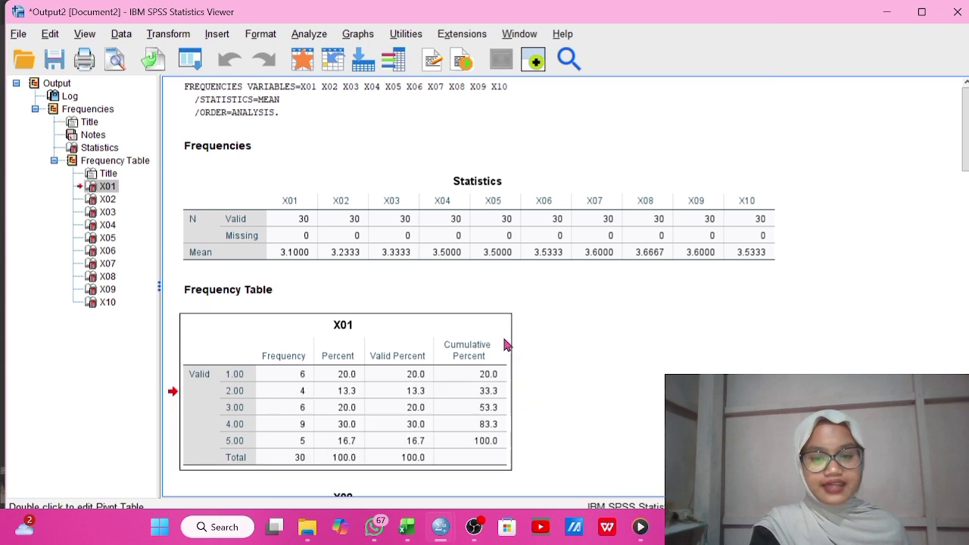
{"action": "mouse_move", "coordinate": [410, 532]}
{"action": "left_click", "coordinate": [417, 484]}
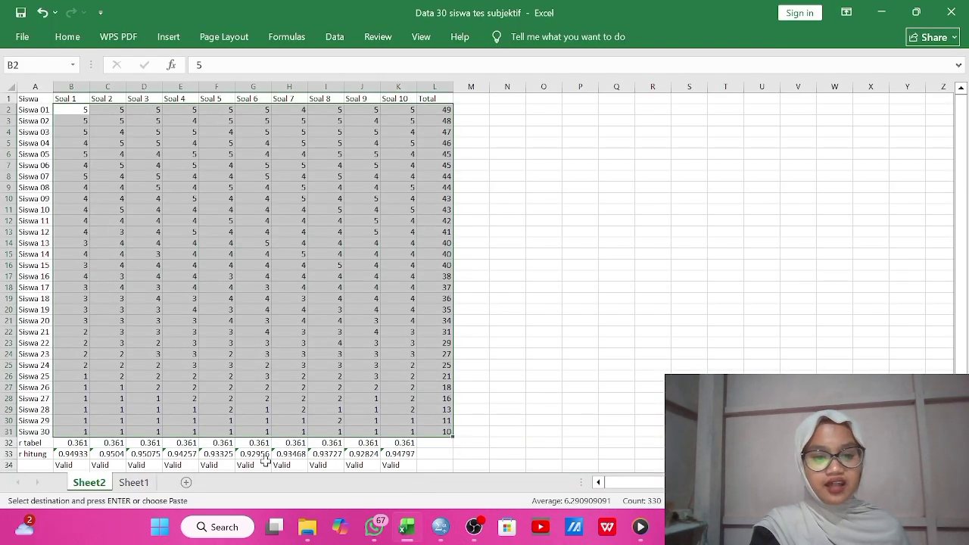
{"action": "left_click", "coordinate": [509, 399]}
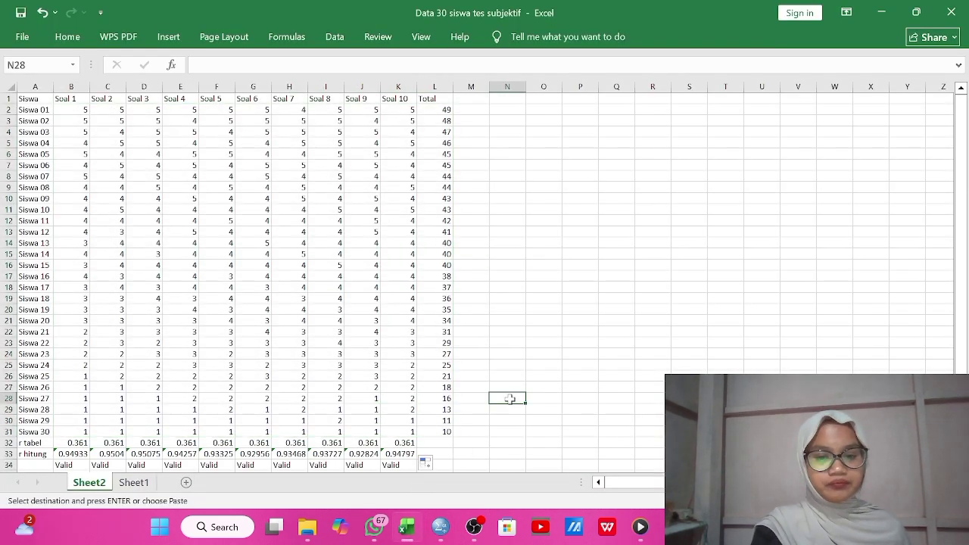
{"action": "left_click", "coordinate": [35, 443]}
{"action": "left_click_drag", "start_coordinate": [40, 443], "coordinate": [399, 471]}
{"action": "key", "text": "Delete"}
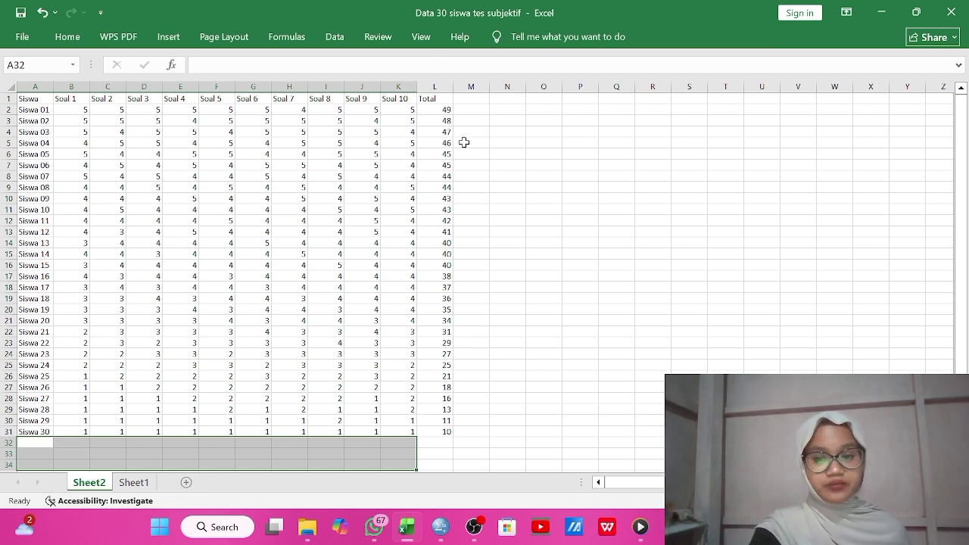
Calculate 27 percent of the 30 students in cell O7 with the formula =0.27*30
{"action": "left_click", "coordinate": [437, 112]}
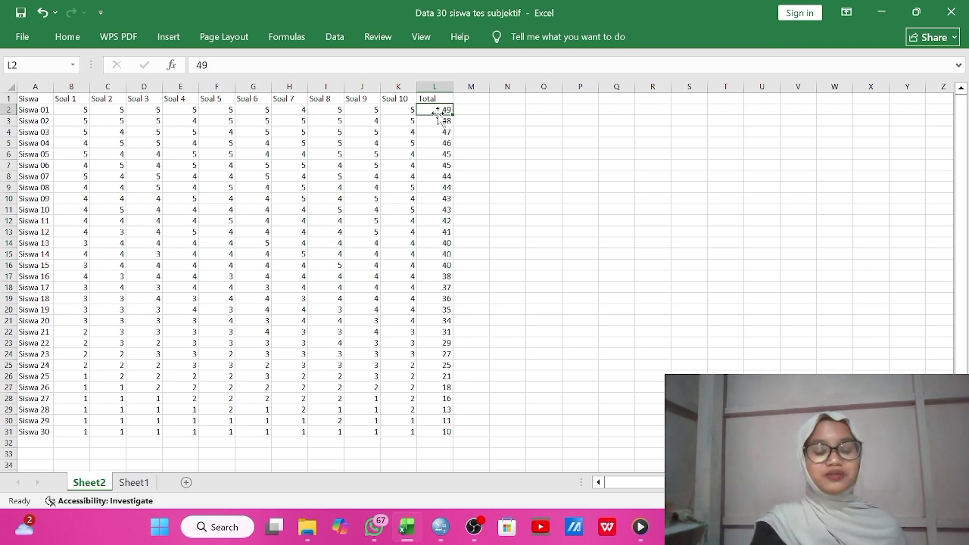
{"action": "left_click", "coordinate": [550, 168]}
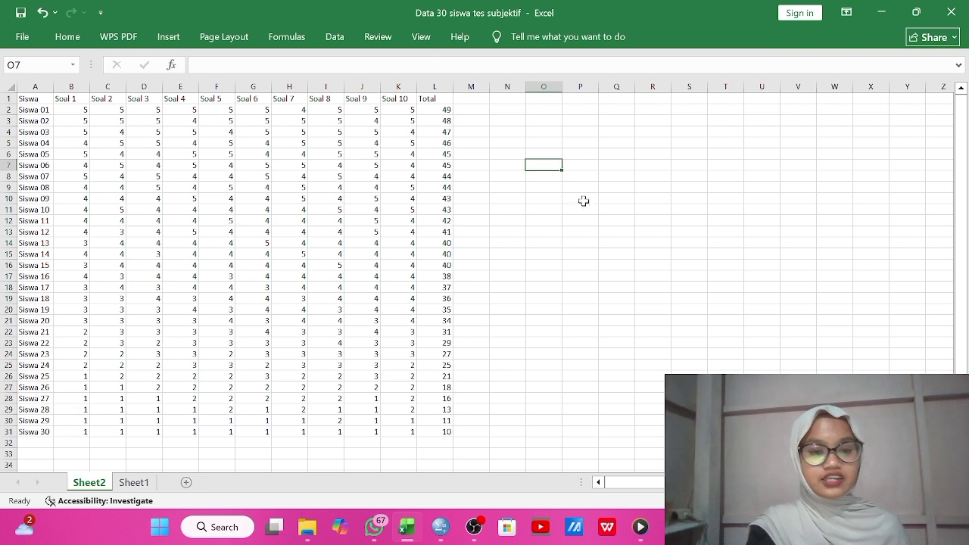
{"action": "type", "text": "="}
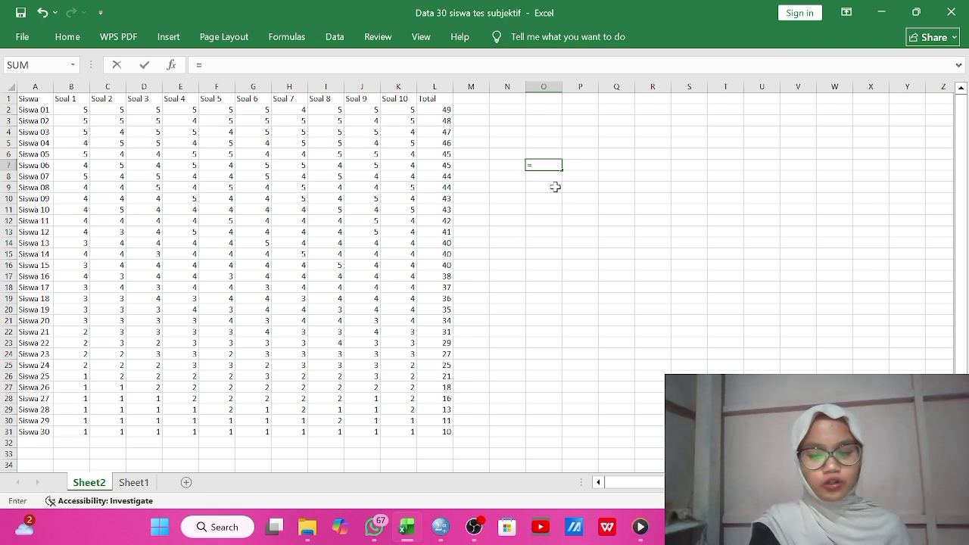
{"action": "type", "text": "0.27"}
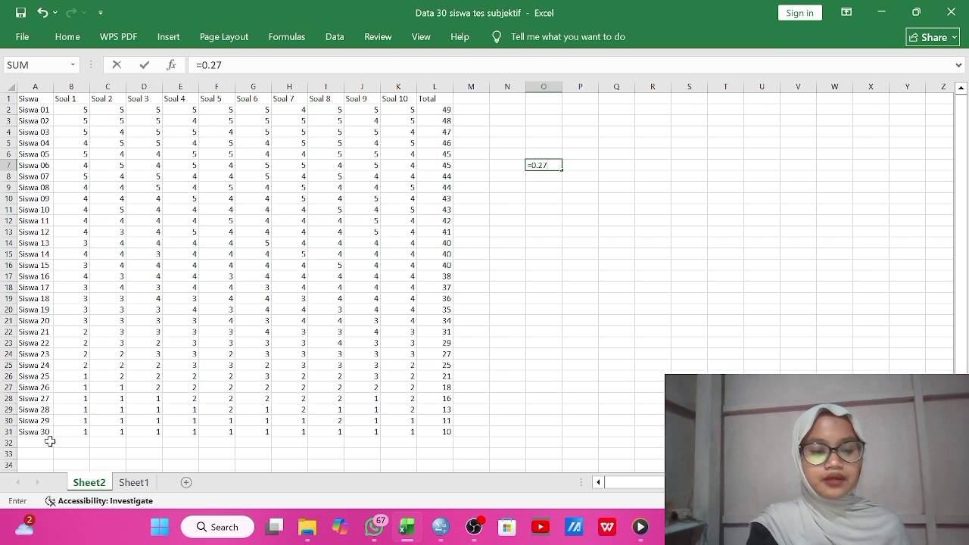
{"action": "type", "text": "*30"}
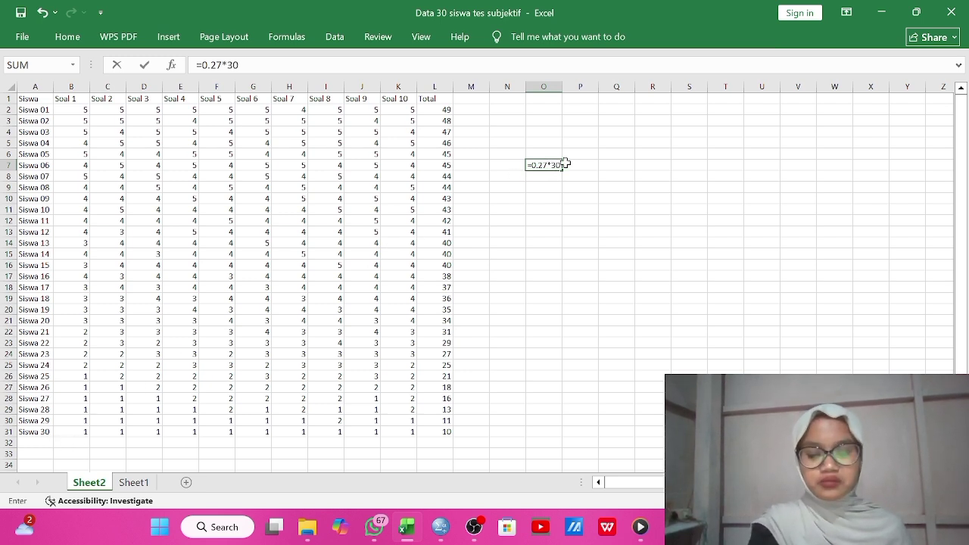
{"action": "key", "text": "Return"}
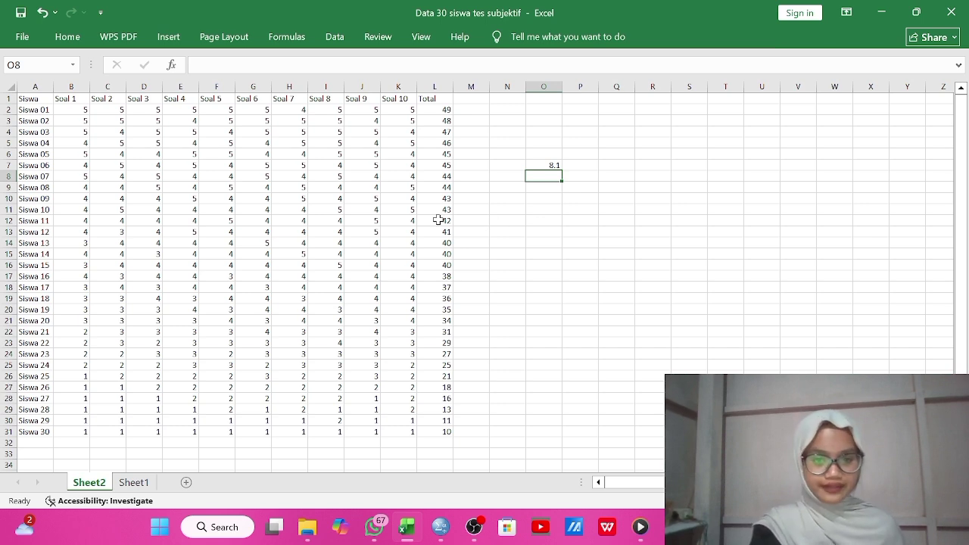
Fill the first eight student labels, A2:A9, and the last eight, A24:A31, with yellow
{"action": "left_click", "coordinate": [45, 109]}
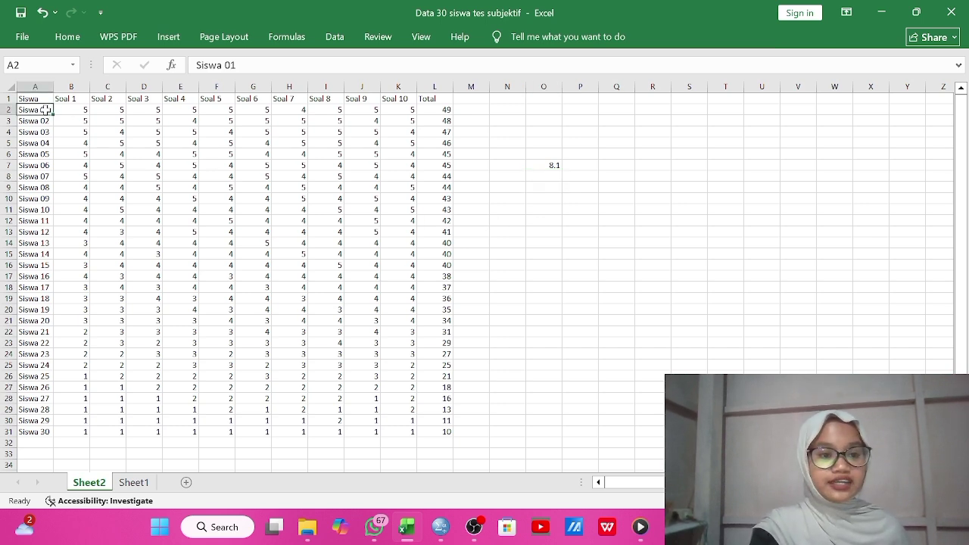
{"action": "left_click_drag", "start_coordinate": [46, 110], "coordinate": [43, 187]}
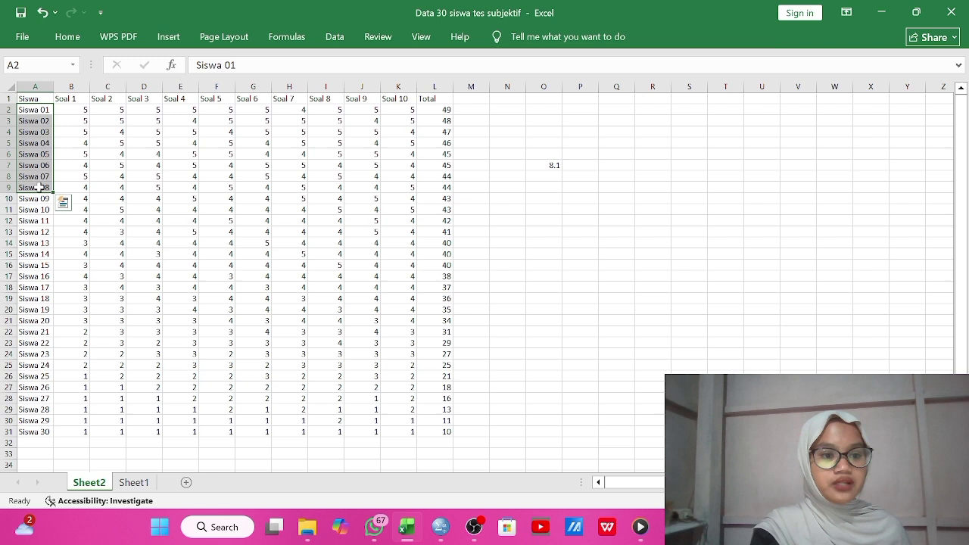
{"action": "left_click", "coordinate": [78, 44]}
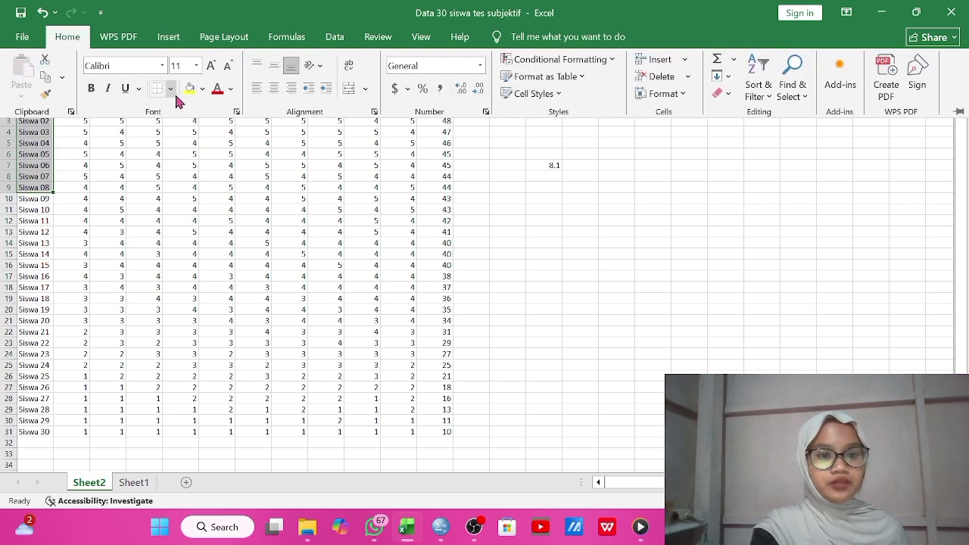
{"action": "left_click", "coordinate": [189, 88]}
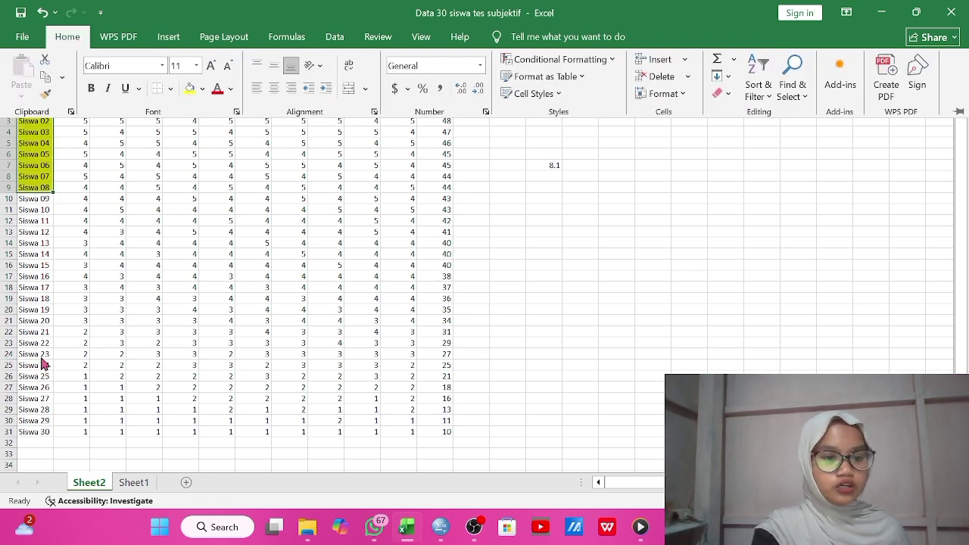
{"action": "left_click_drag", "start_coordinate": [38, 354], "coordinate": [39, 432]}
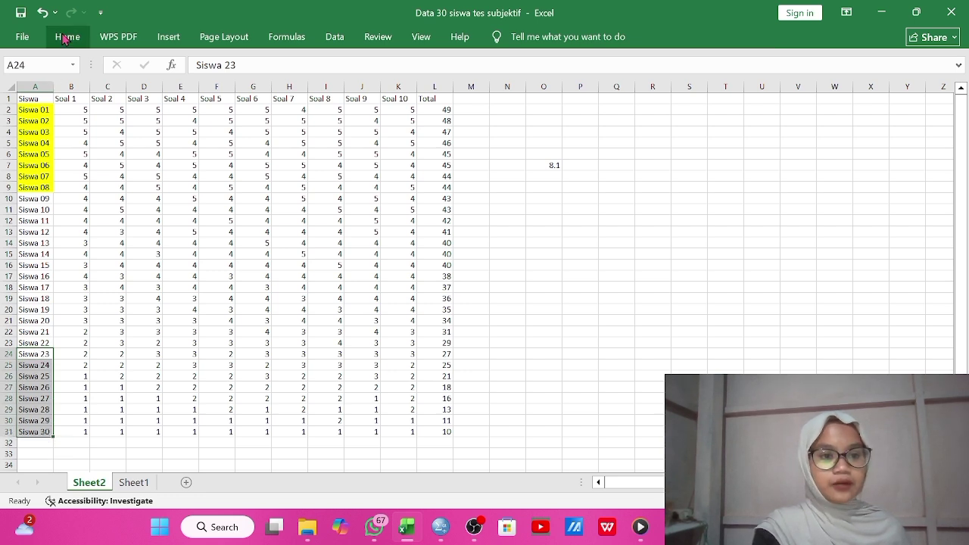
{"action": "left_click", "coordinate": [67, 36]}
{"action": "left_click", "coordinate": [189, 88]}
Clear the middle-group rows for Siswa 09 to Siswa 22, cells A10:L23
{"action": "left_click", "coordinate": [38, 201]}
{"action": "left_click_drag", "start_coordinate": [34, 198], "coordinate": [446, 345]}
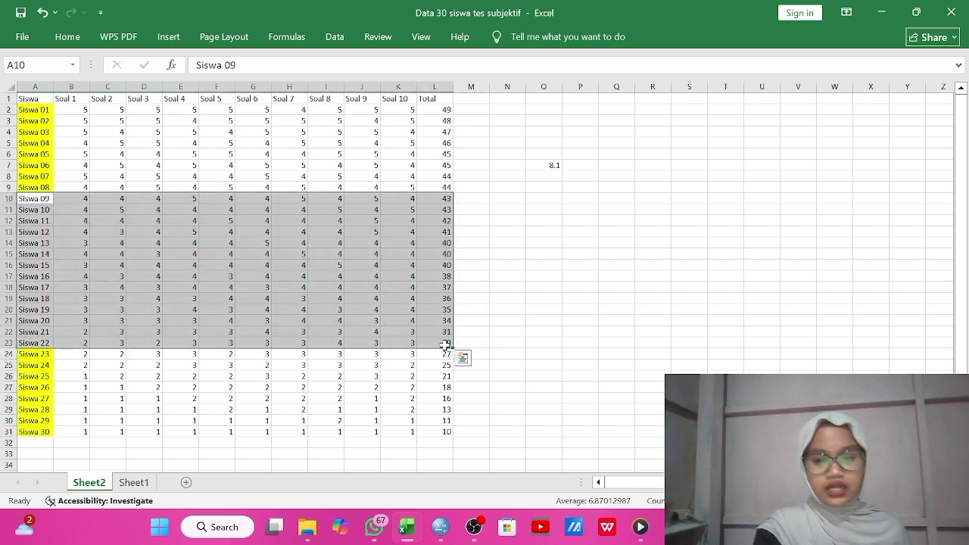
{"action": "key", "text": "Delete"}
{"action": "left_click", "coordinate": [511, 266]}
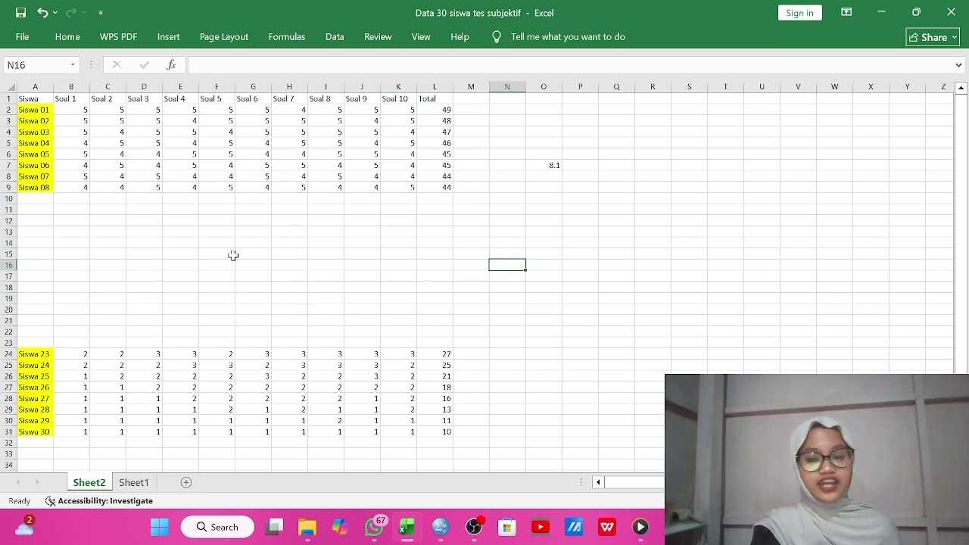
Label cell A10, directly below the upper group of students, as rata-rata
{"action": "left_click", "coordinate": [76, 201]}
{"action": "left_click", "coordinate": [44, 201]}
{"action": "type", "text": "rata-rat"}
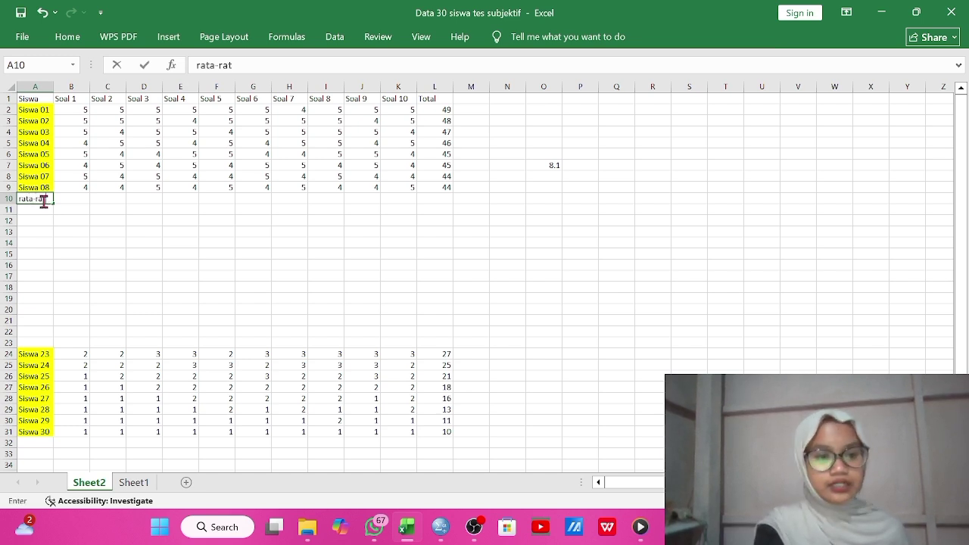
{"action": "type", "text": "a"}
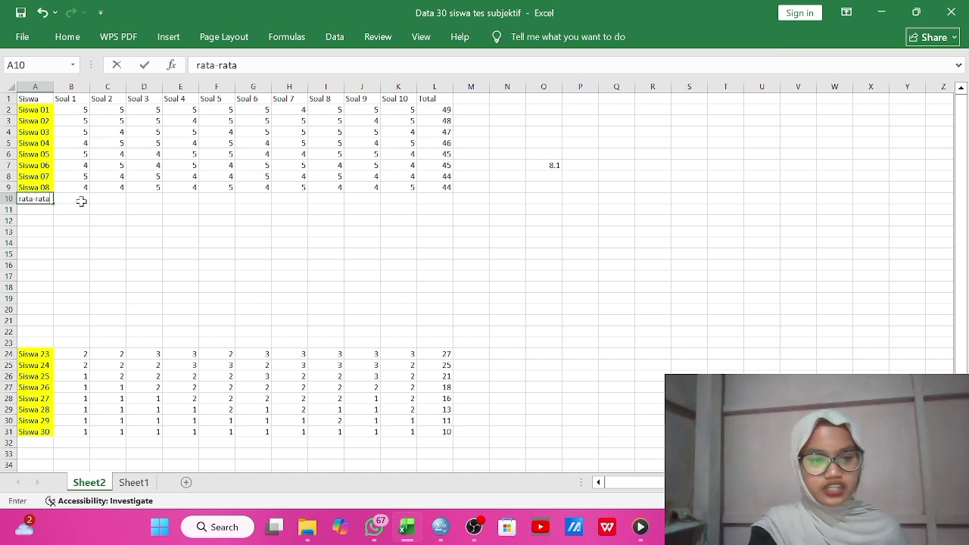
Average the upper group's scores with =AVERAGE(B2:B9) in B10 and fill the formula across to K10
{"action": "left_click", "coordinate": [79, 200]}
{"action": "type", "text": "="}
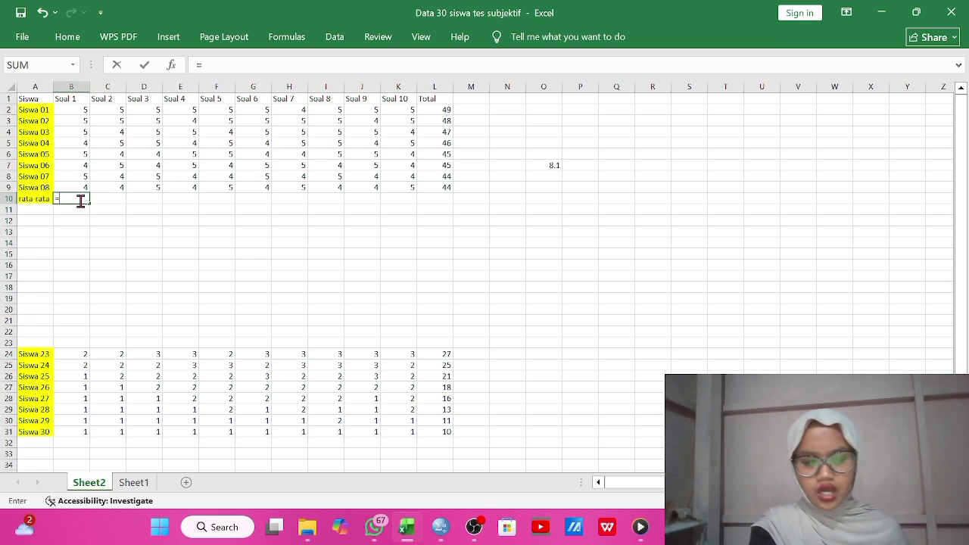
{"action": "type", "text": "A"}
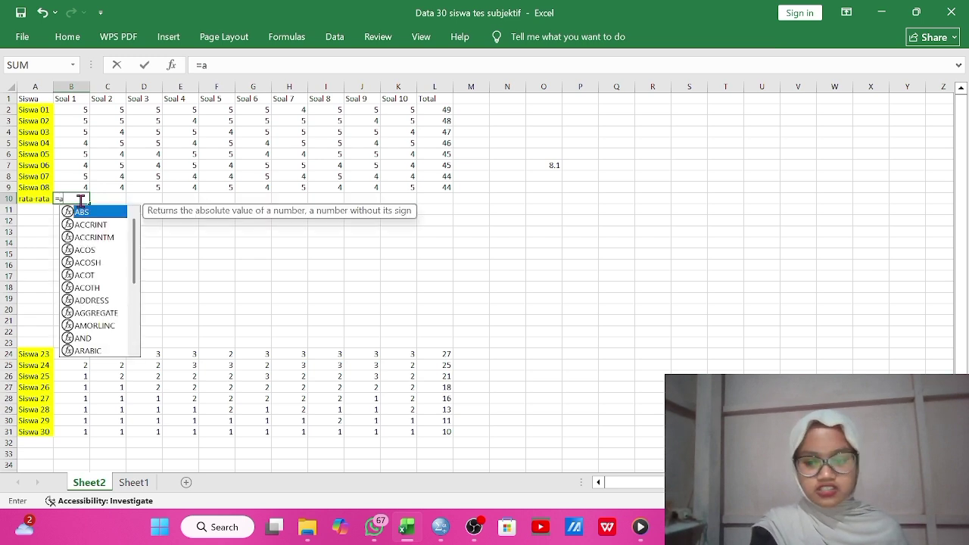
{"action": "type", "text": "ve"}
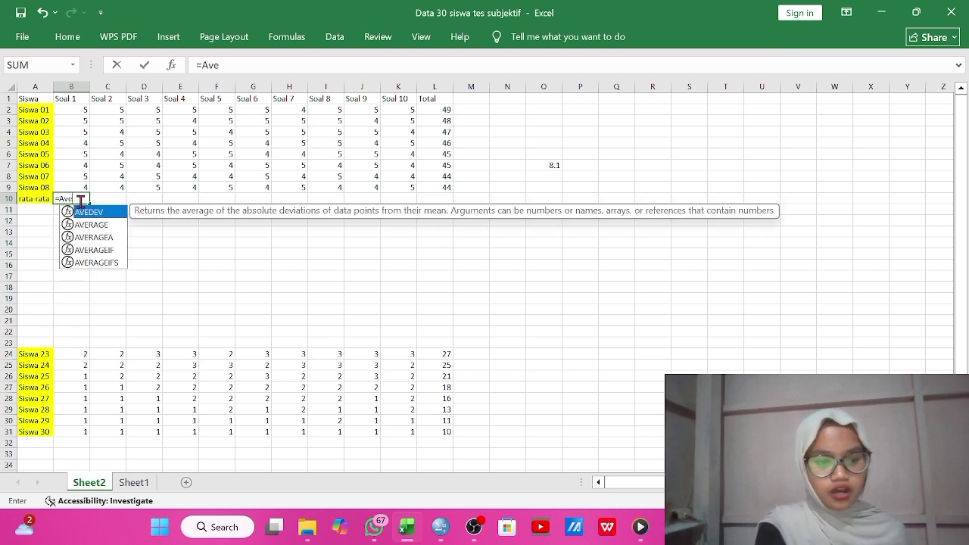
{"action": "left_click", "coordinate": [108, 225]}
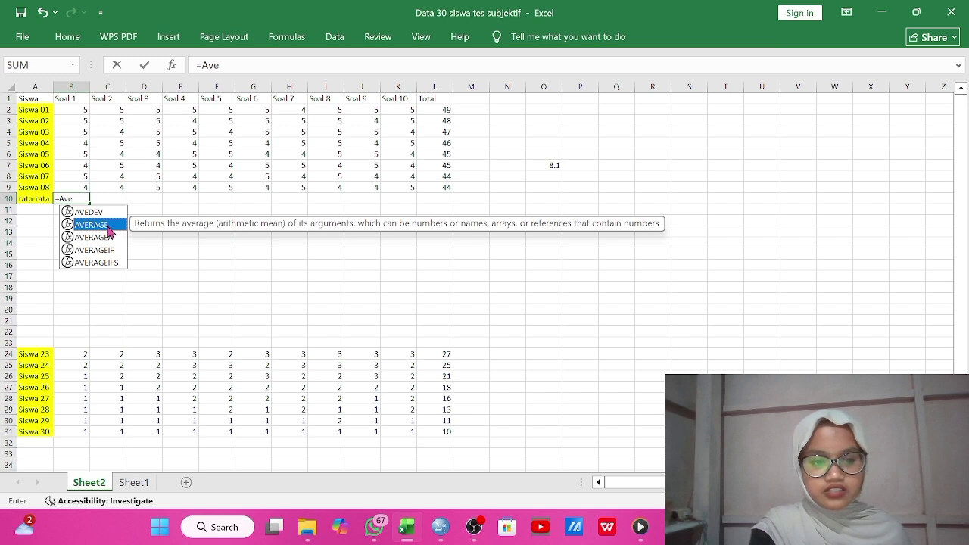
{"action": "double_click", "coordinate": [108, 226]}
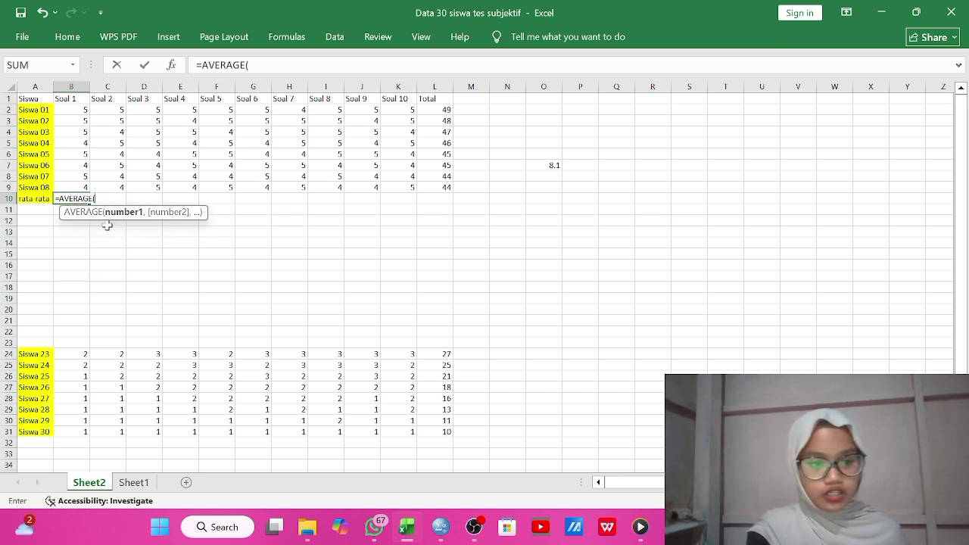
{"action": "left_click_drag", "start_coordinate": [69, 109], "coordinate": [86, 194]}
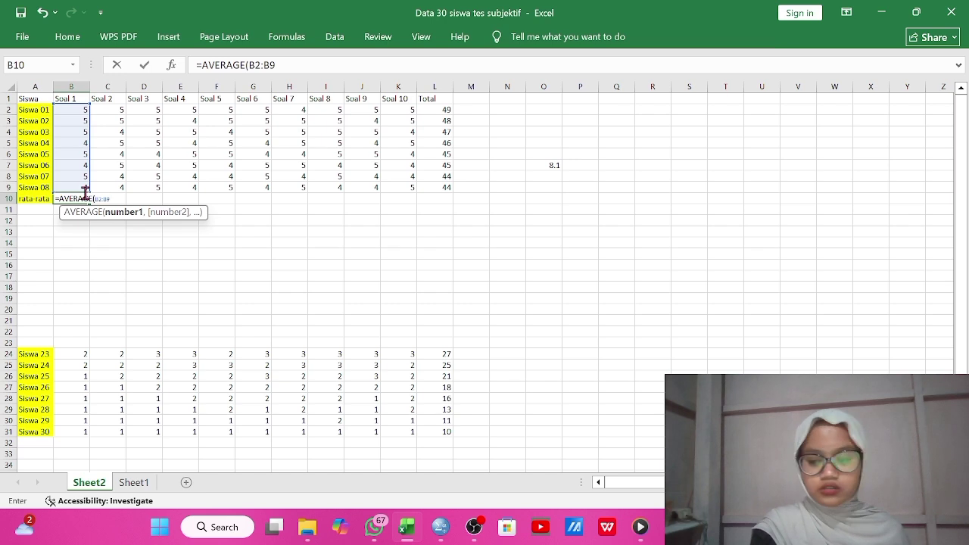
{"action": "type", "text": ")"}
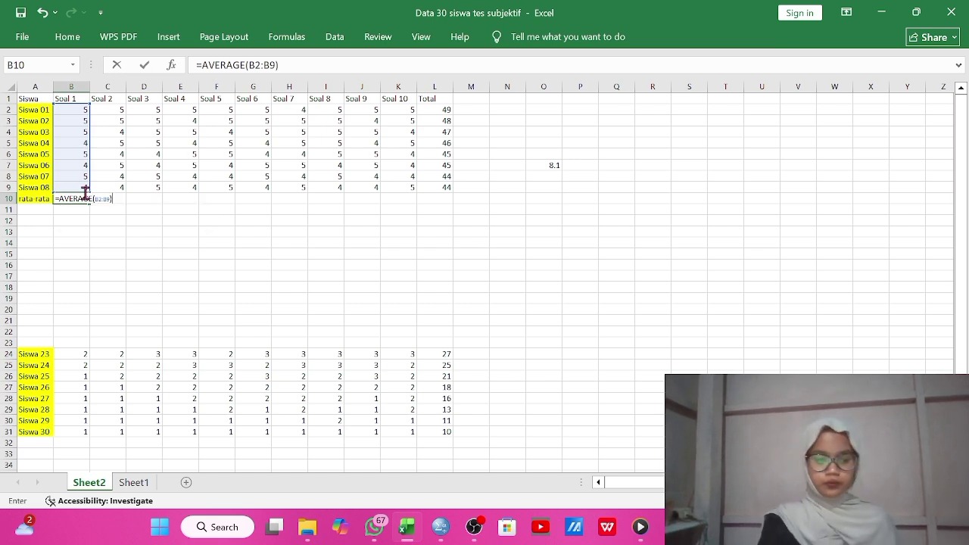
{"action": "key", "text": "Return"}
{"action": "left_click", "coordinate": [80, 199]}
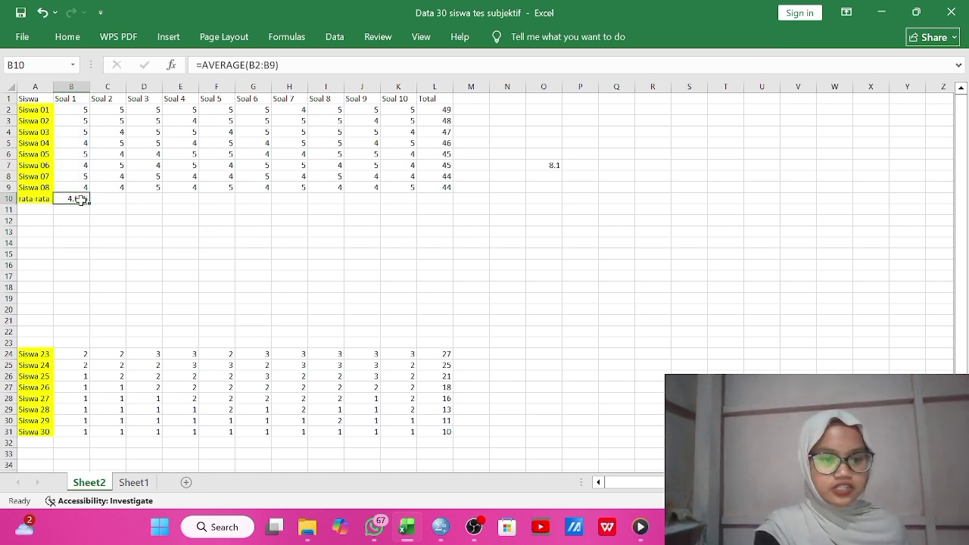
{"action": "left_click_drag", "start_coordinate": [89, 203], "coordinate": [416, 209]}
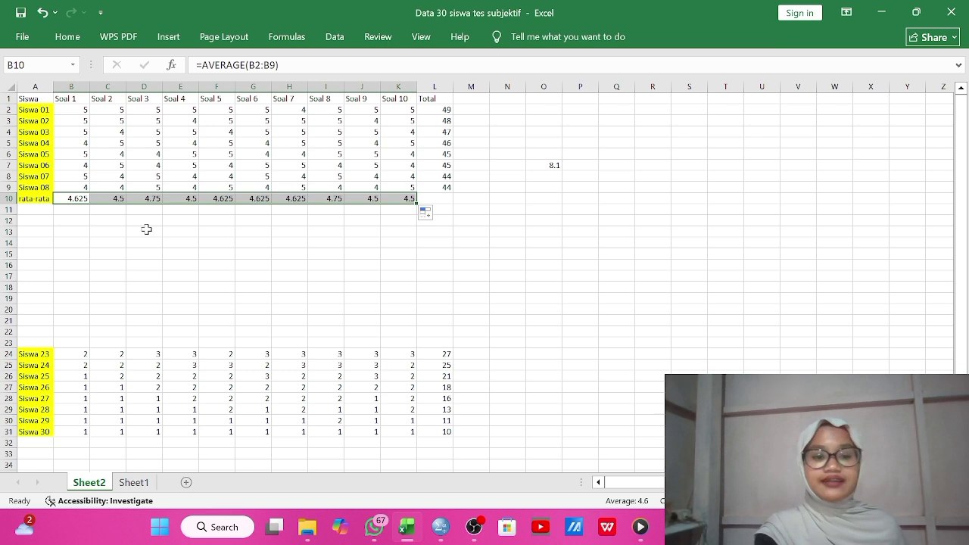
Label cell A32, directly below the lower group of students, as rata-rata
{"action": "left_click", "coordinate": [66, 442]}
{"action": "left_click", "coordinate": [39, 445]}
{"action": "type", "text": "rata"}
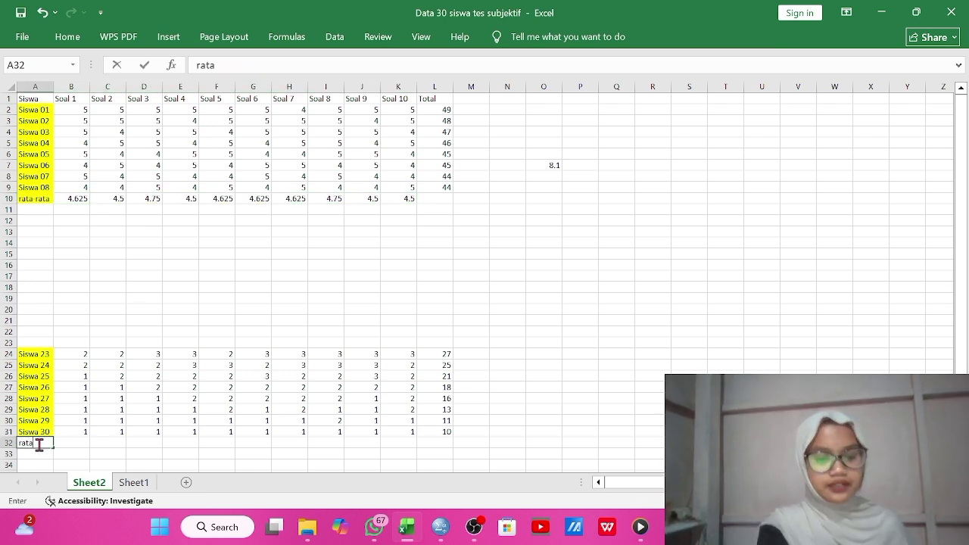
{"action": "type", "text": "-rata"}
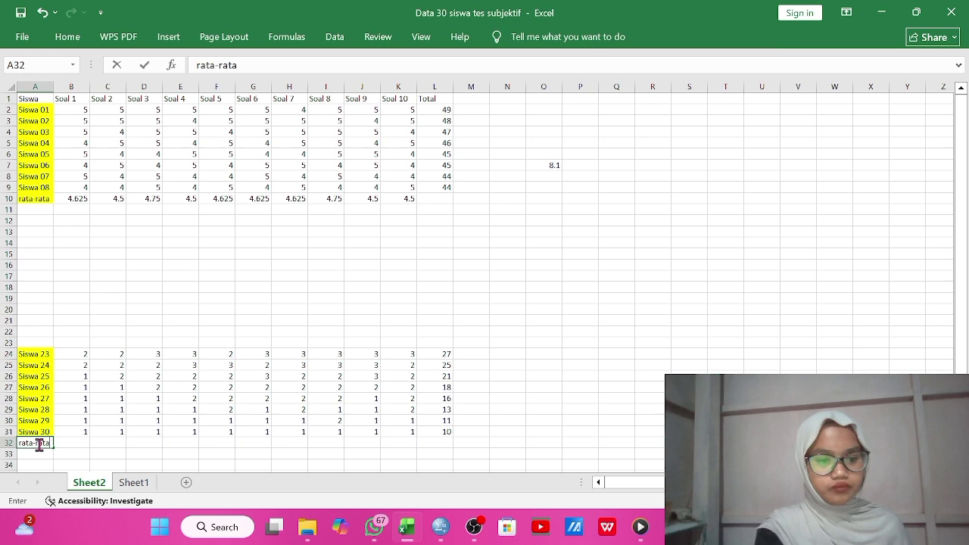
Average the lower group's scores with =AVERAGE(B24:B31) in B32 and fill the formula across to K32
{"action": "left_click", "coordinate": [74, 443]}
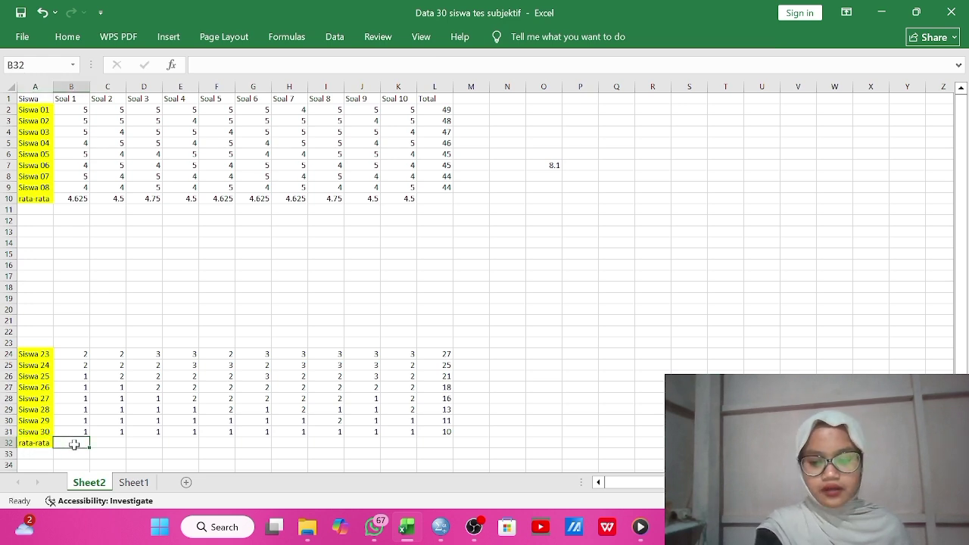
{"action": "type", "text": "=Av"}
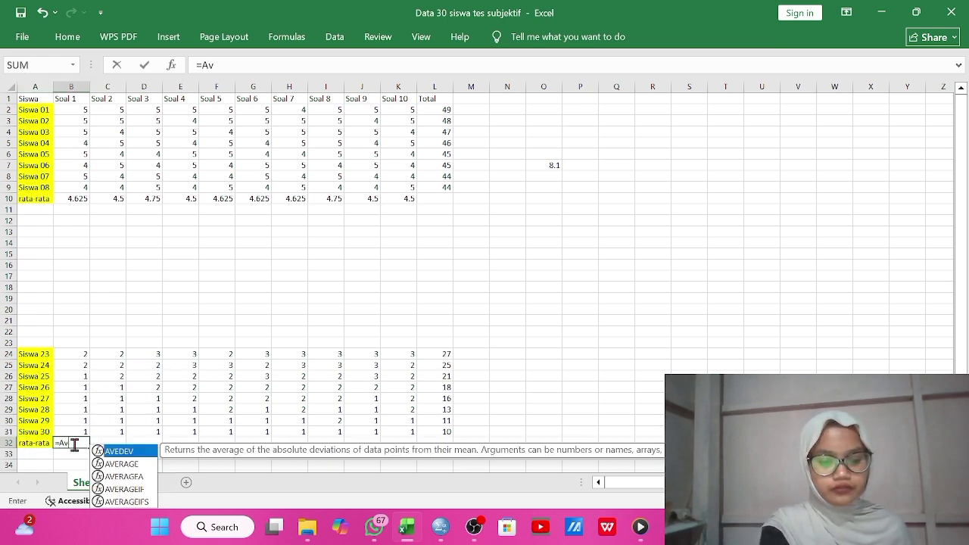
{"action": "type", "text": "e"}
{"action": "double_click", "coordinate": [113, 464]}
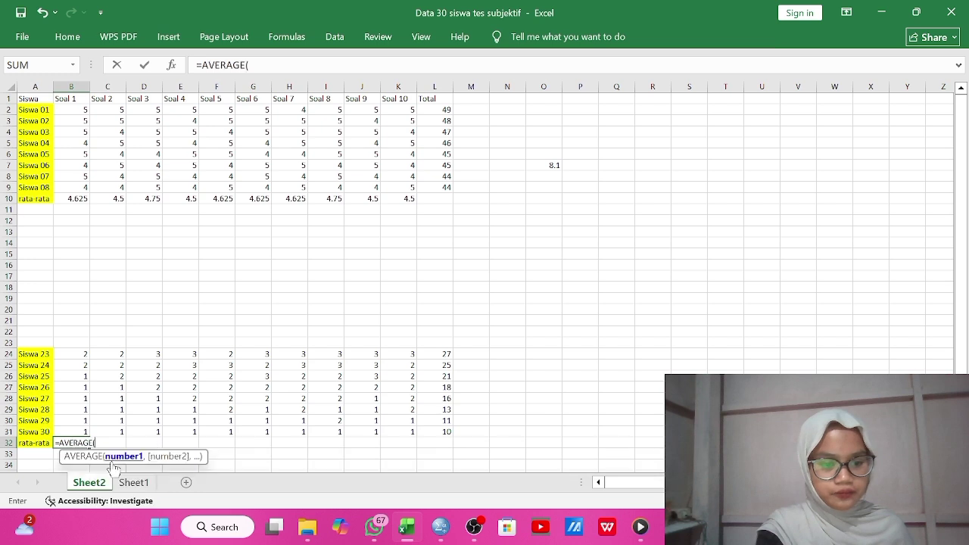
{"action": "left_click", "coordinate": [72, 353]}
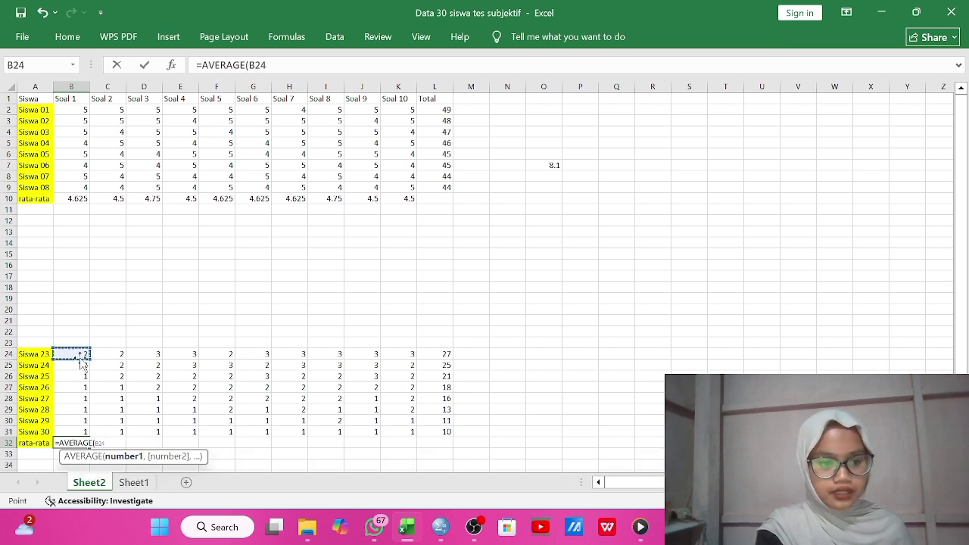
{"action": "left_click_drag", "start_coordinate": [88, 356], "coordinate": [82, 432]}
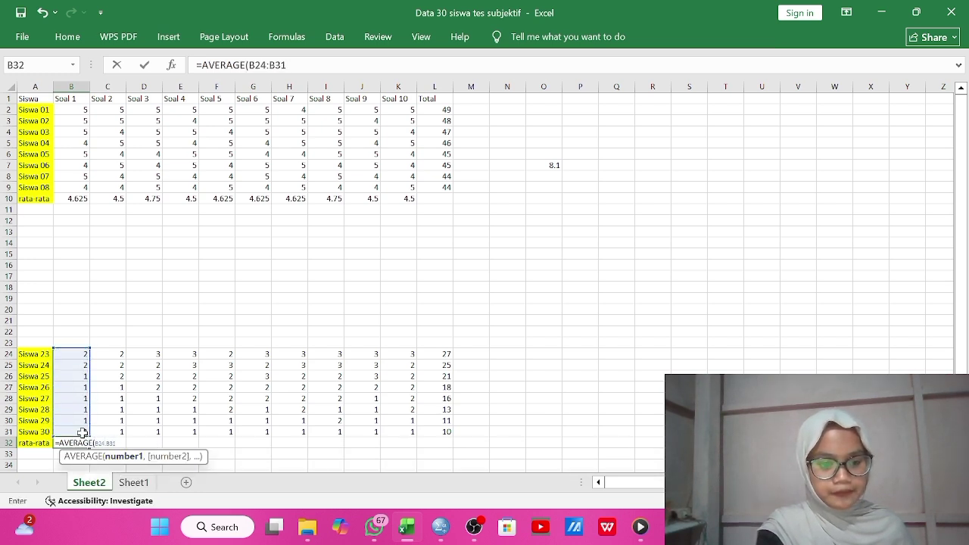
{"action": "type", "text": ")"}
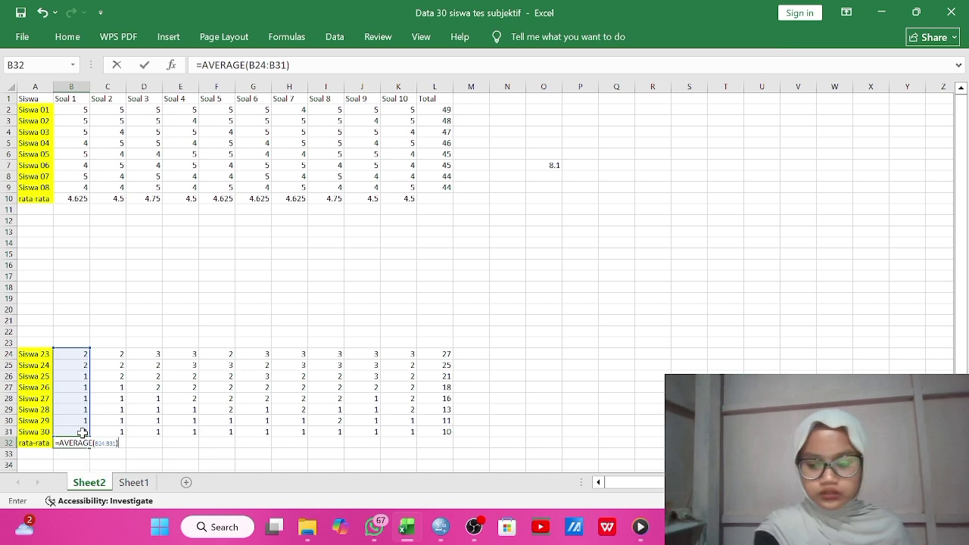
{"action": "key", "text": "Return"}
{"action": "left_click", "coordinate": [77, 443]}
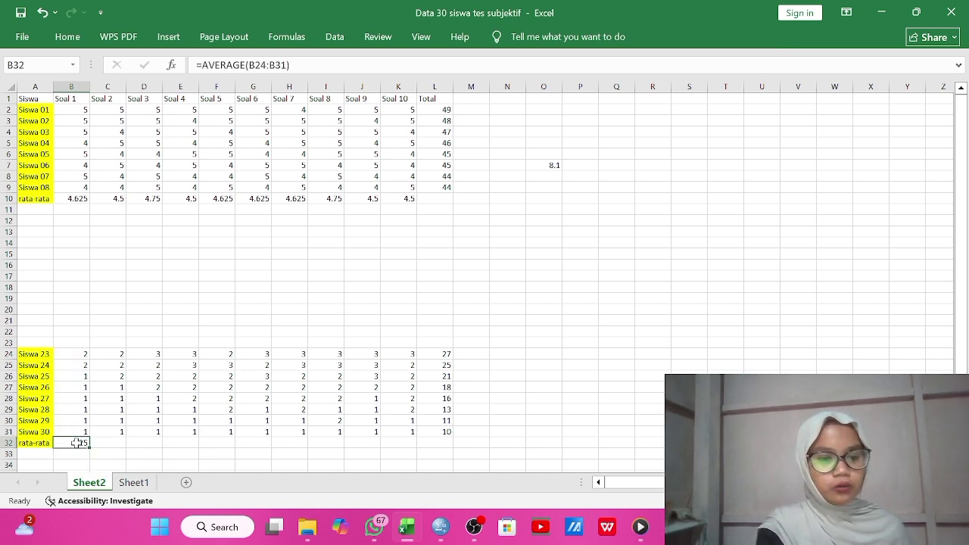
{"action": "left_click_drag", "start_coordinate": [90, 447], "coordinate": [417, 447]}
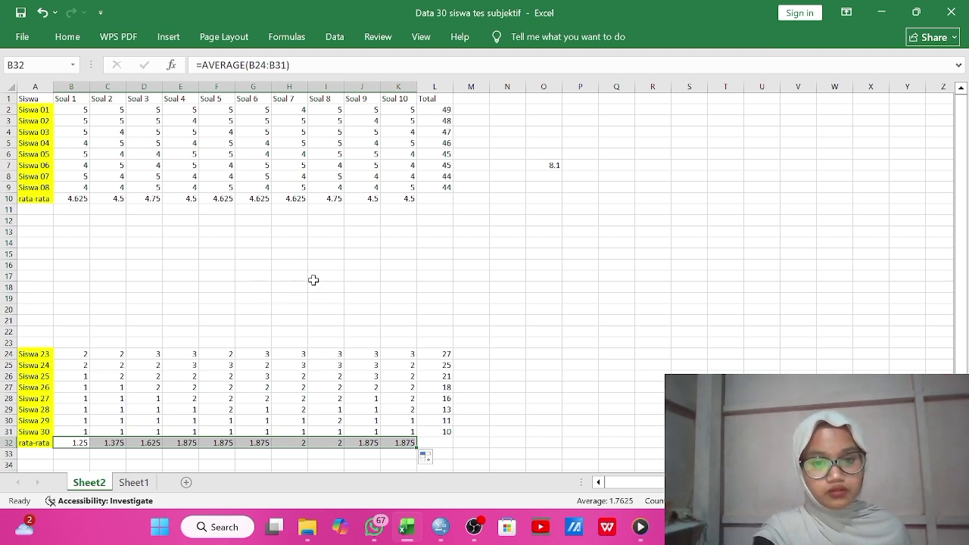
Label cell A17, in the cleared area between the two groups, as Dp
{"action": "left_click", "coordinate": [37, 276]}
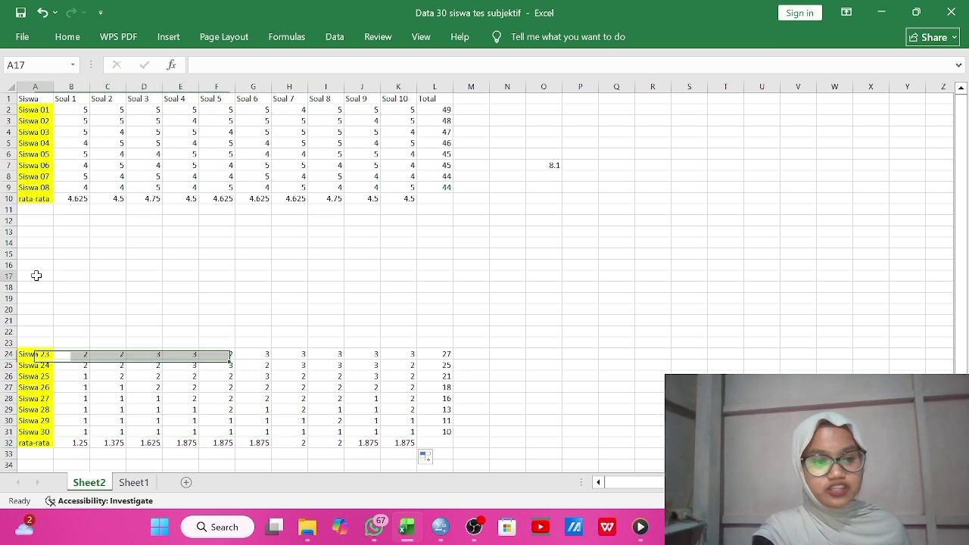
{"action": "type", "text": "Dp"}
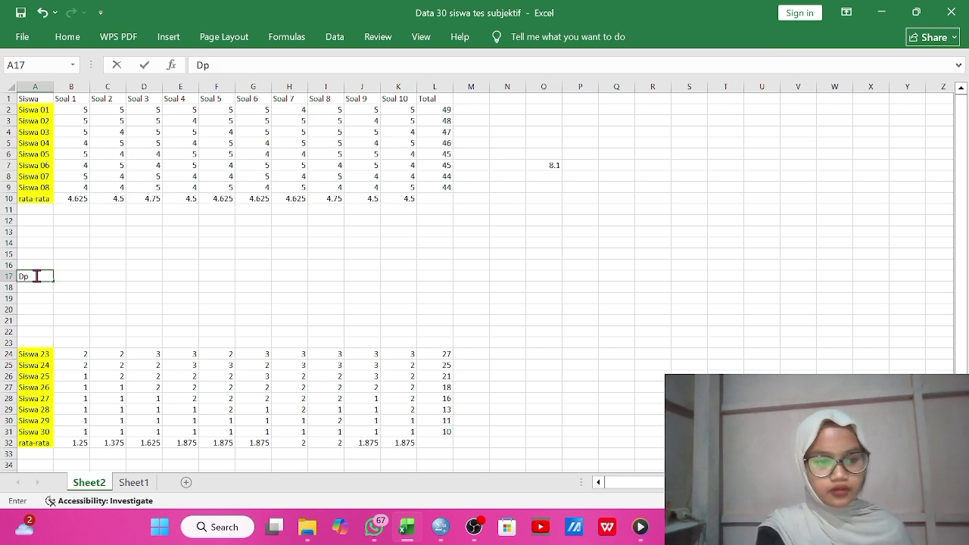
{"action": "left_click", "coordinate": [67, 276]}
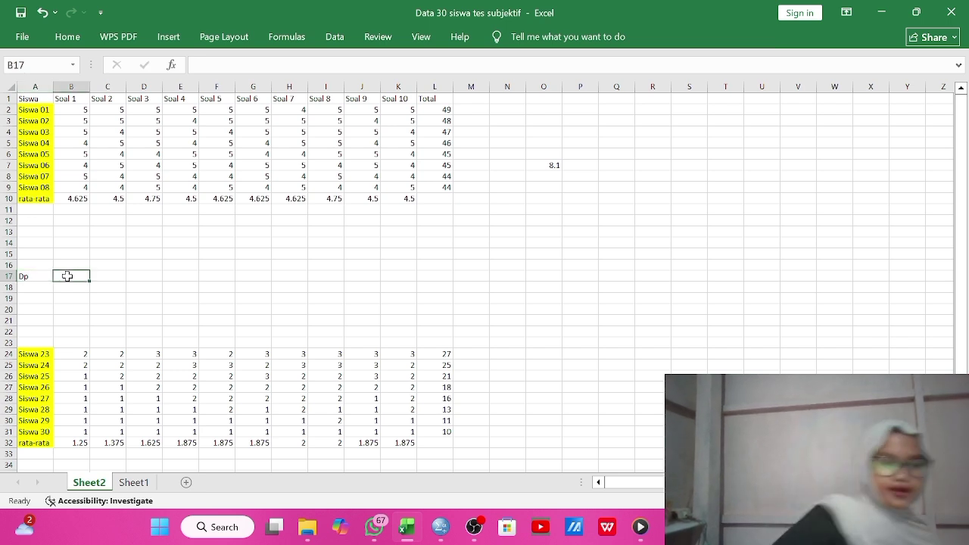
{"action": "left_click", "coordinate": [64, 199]}
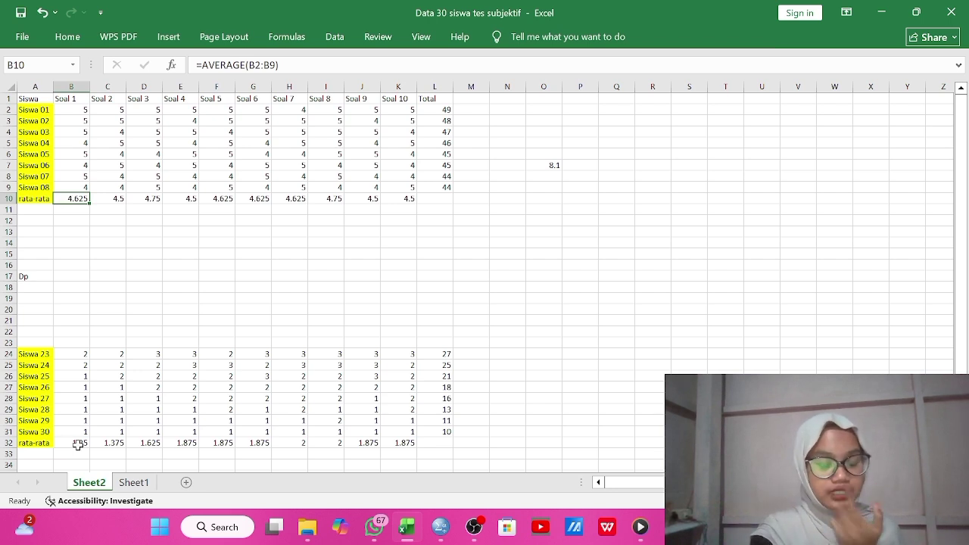
Calculate the discrimination index of Soal 1 in B17 with the formula =(B10-B32)/5
{"action": "left_click", "coordinate": [77, 278]}
{"action": "type", "text": "="}
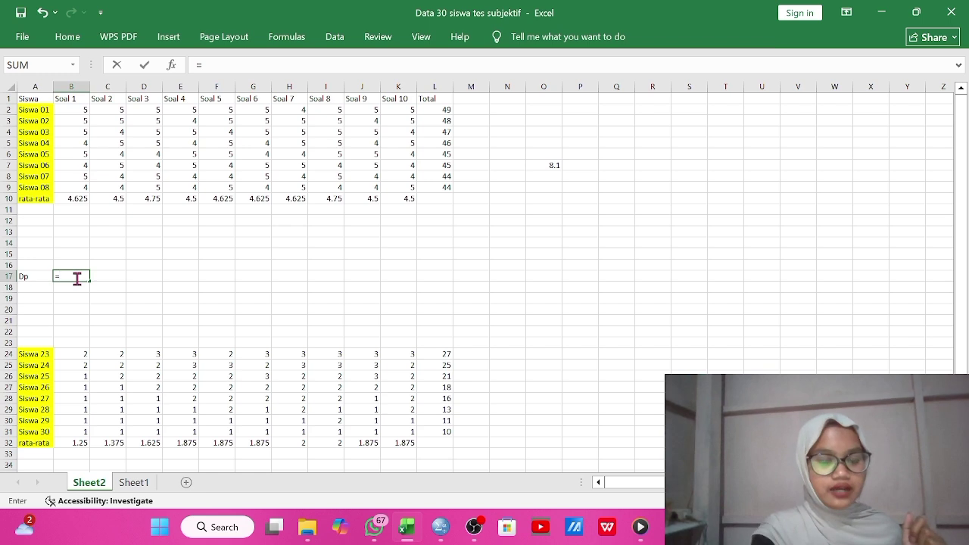
{"action": "type", "text": "("}
{"action": "left_click", "coordinate": [78, 198]}
{"action": "type", "text": "-"}
{"action": "left_click", "coordinate": [82, 442]}
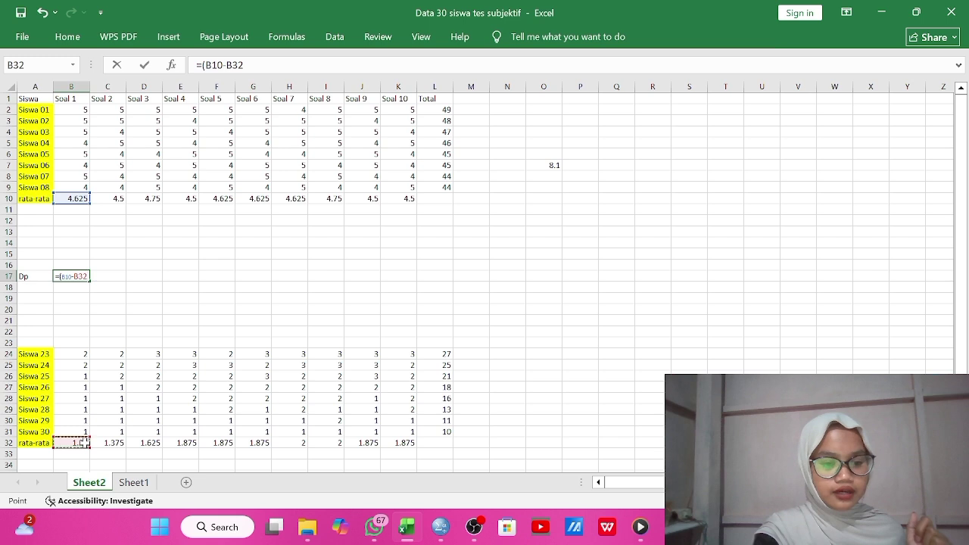
{"action": "type", "text": ")"}
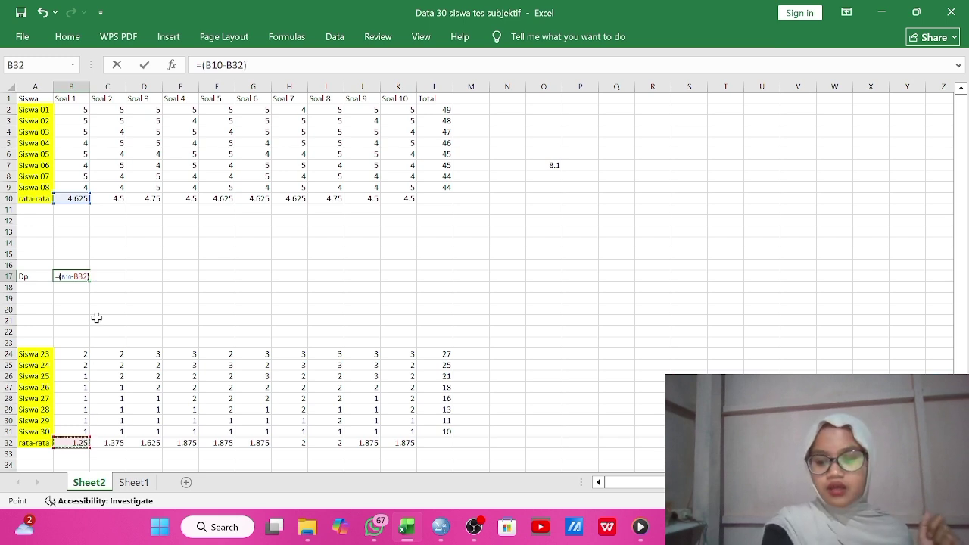
{"action": "type", "text": "/5"}
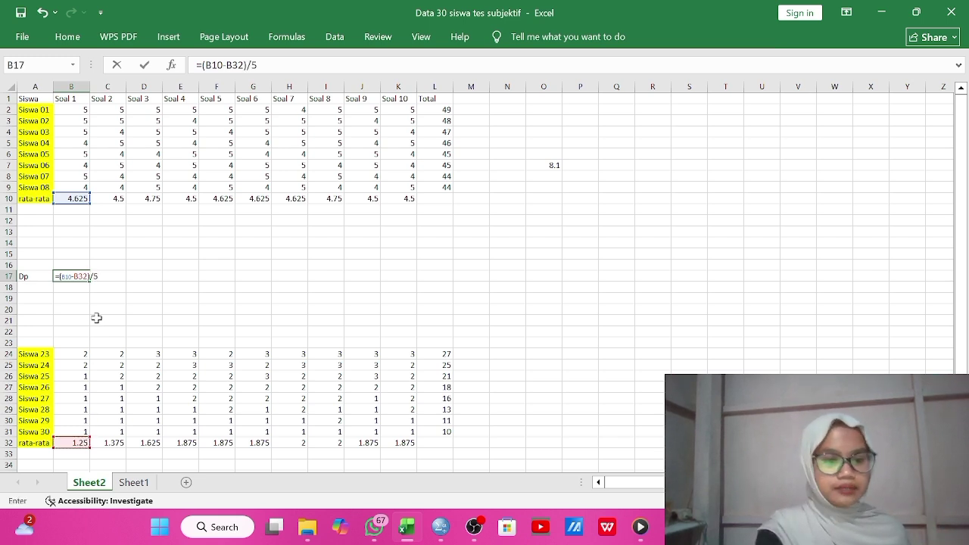
{"action": "key", "text": "Return"}
Fill the Dp formula from B17 across to K17 for Soal 2 to Soal 10
{"action": "left_click", "coordinate": [78, 276]}
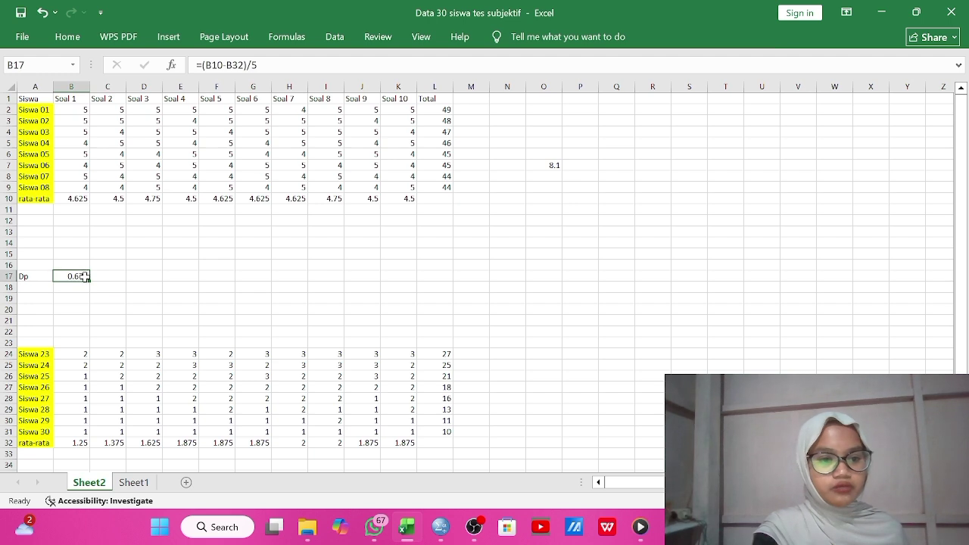
{"action": "left_click_drag", "start_coordinate": [90, 280], "coordinate": [415, 277]}
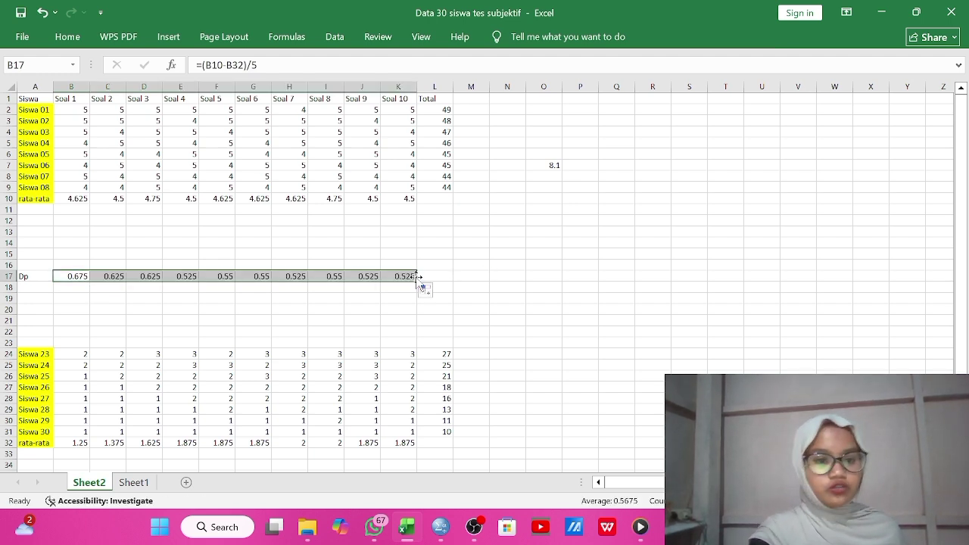
{"action": "left_click", "coordinate": [98, 257]}
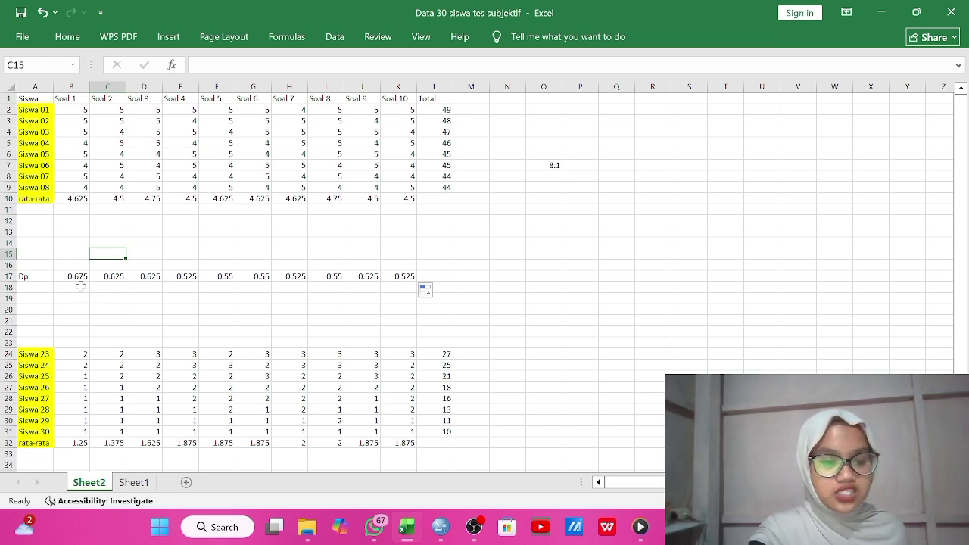
{"action": "left_click", "coordinate": [70, 264]}
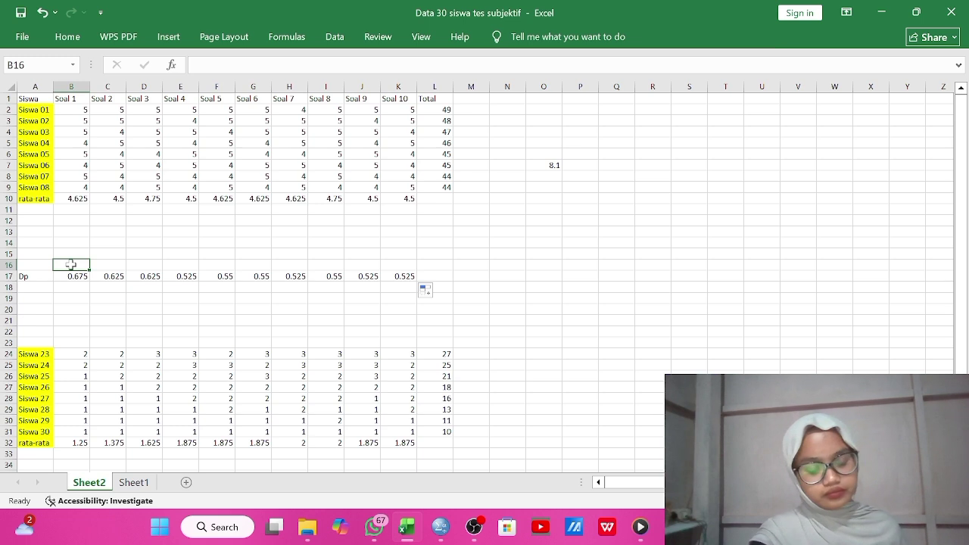
Consult the Daya Pembeda interpretation table among the WhatsApp images and return to the Excel workbook
{"action": "mouse_move", "coordinate": [379, 527]}
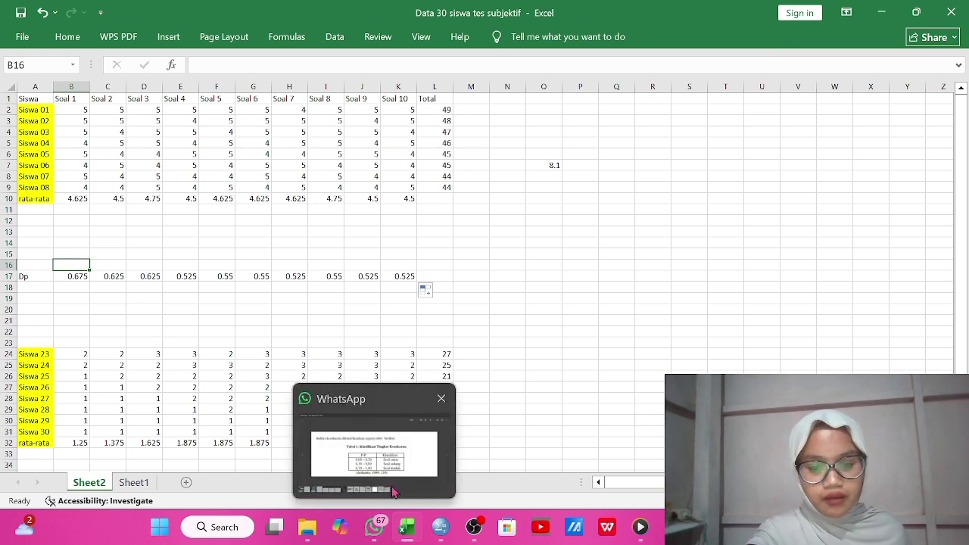
{"action": "mouse_move", "coordinate": [394, 492]}
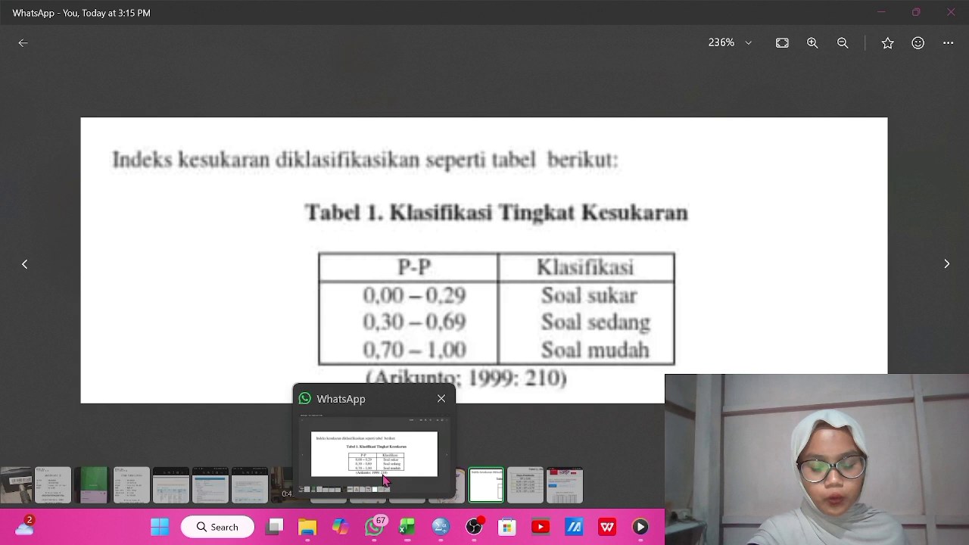
{"action": "left_click", "coordinate": [383, 490]}
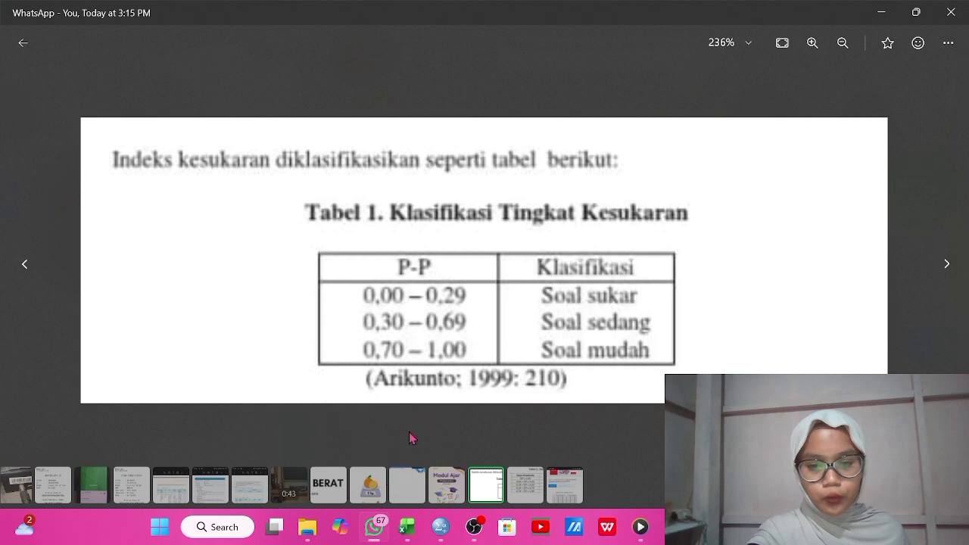
{"action": "key", "text": "Right"}
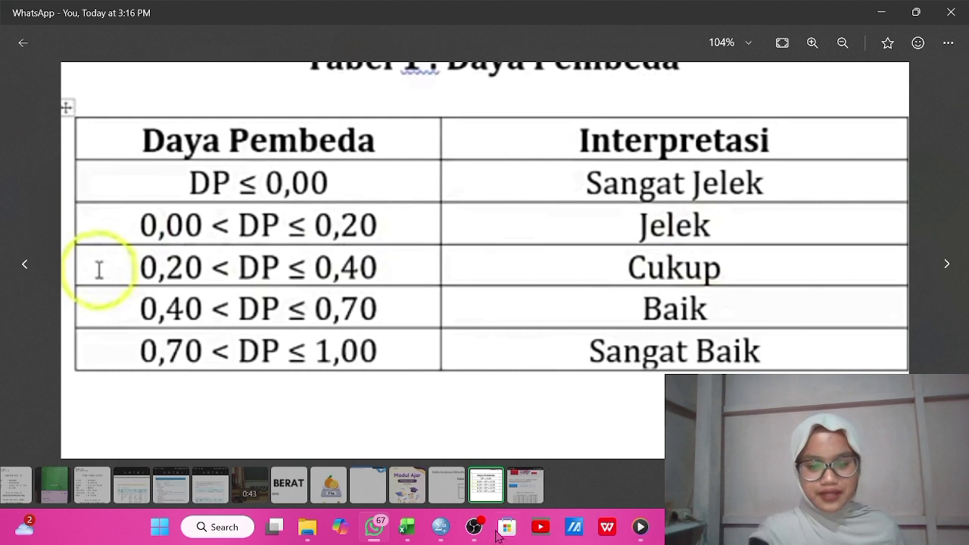
{"action": "left_click", "coordinate": [401, 480]}
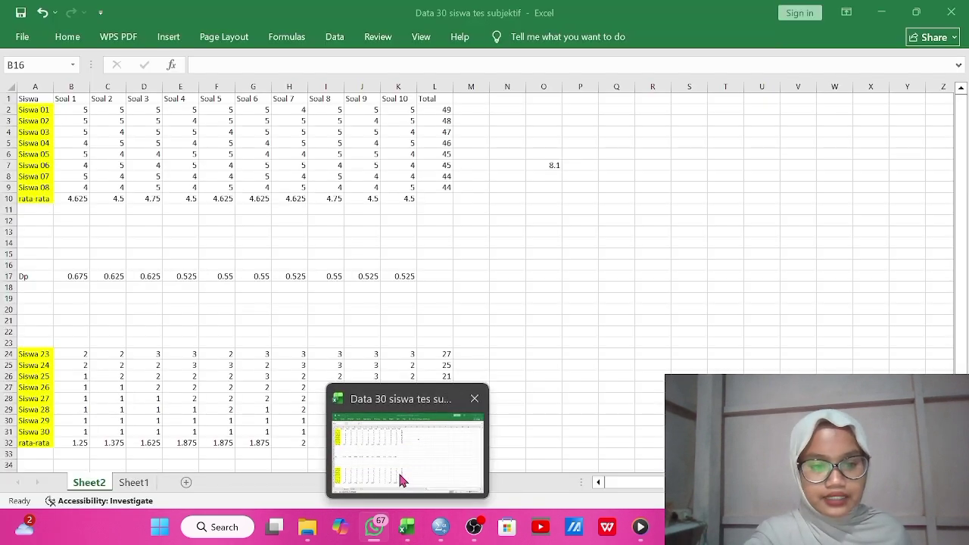
Begin a classification formula in B18, below the Dp of Soal 1, with =IF(B17=0,"Sangat Jelek",
{"action": "left_click", "coordinate": [72, 287]}
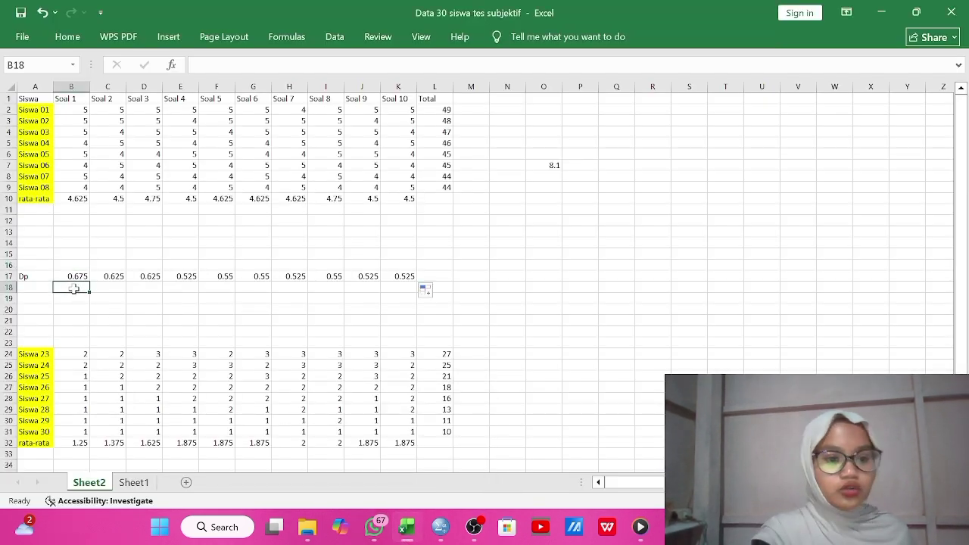
{"action": "type", "text": "=I"}
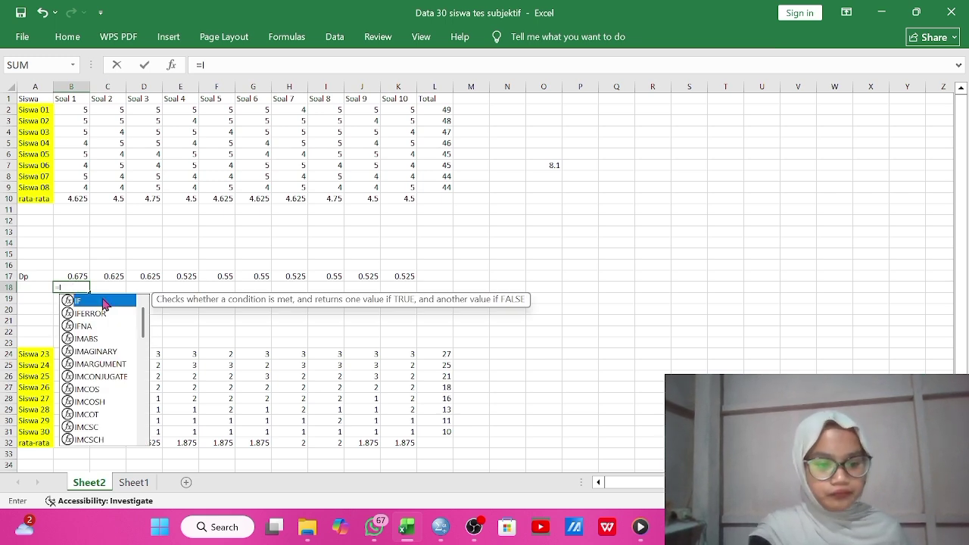
{"action": "double_click", "coordinate": [104, 303]}
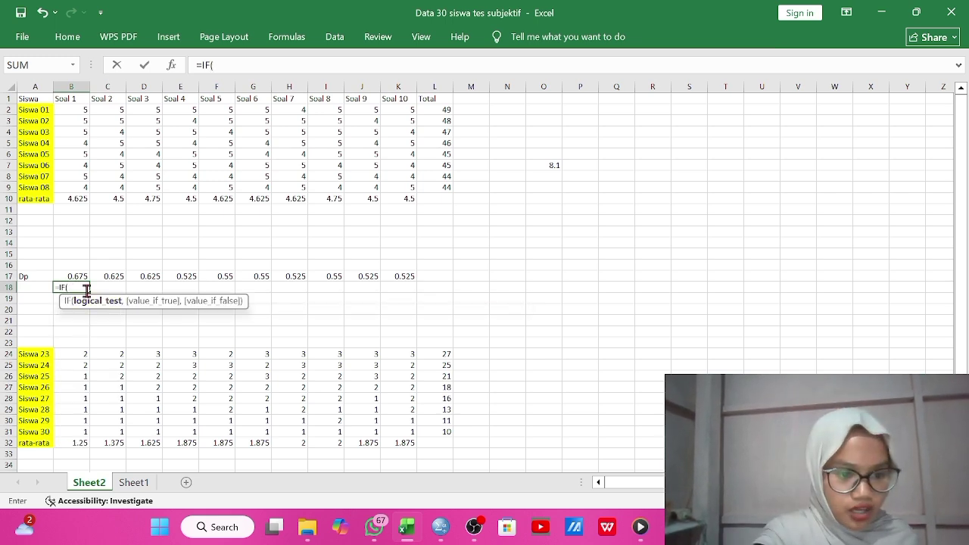
{"action": "left_click", "coordinate": [79, 274]}
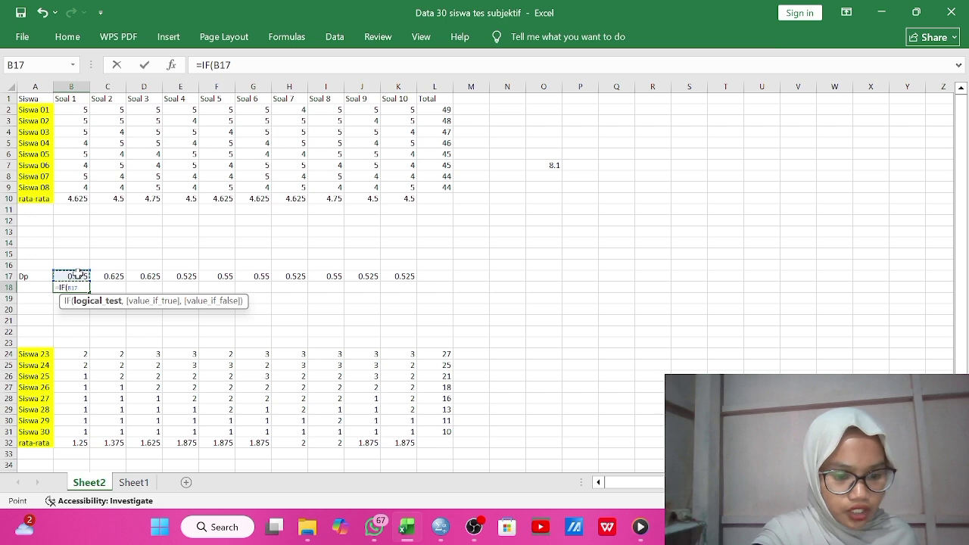
{"action": "type", "text": "=0,"}
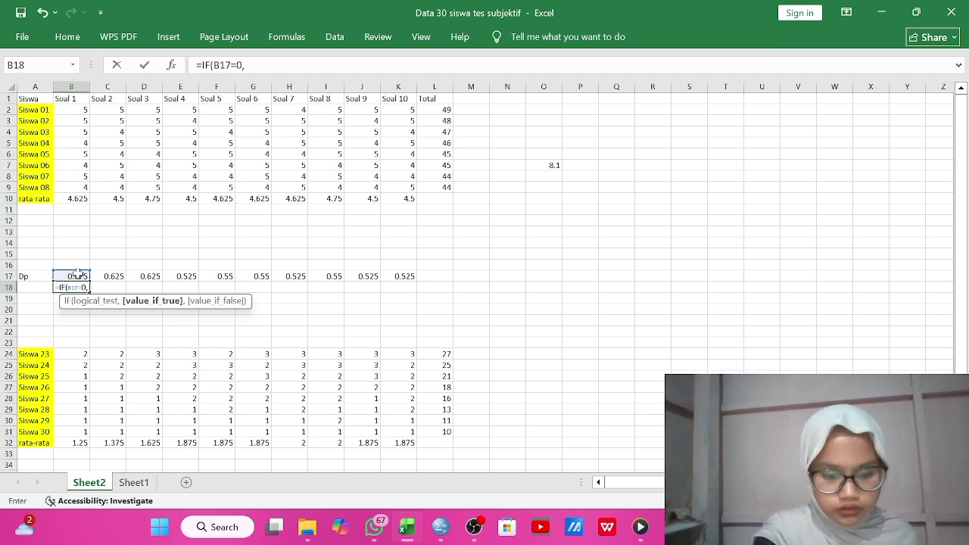
{"action": "type", "text": "\"Sangat"}
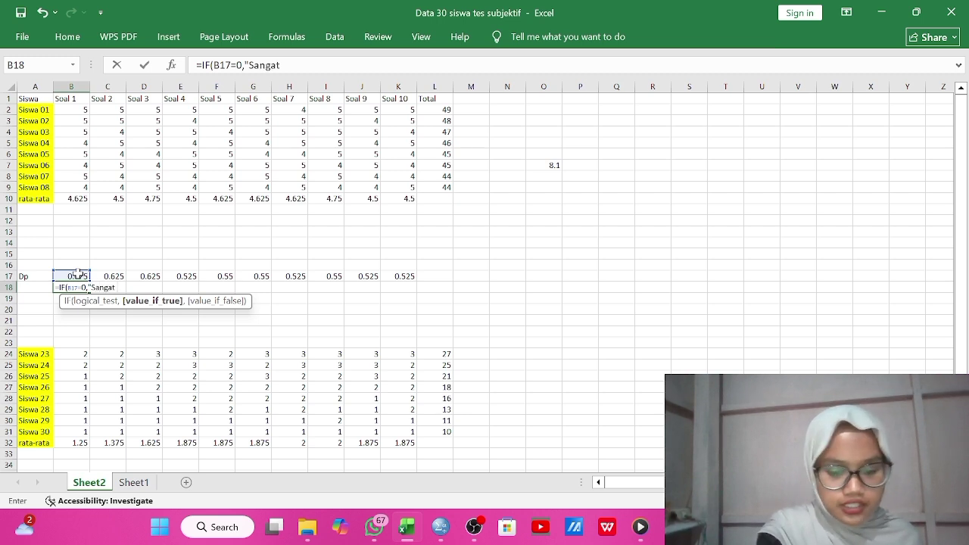
{"action": "type", "text": " Jelek"}
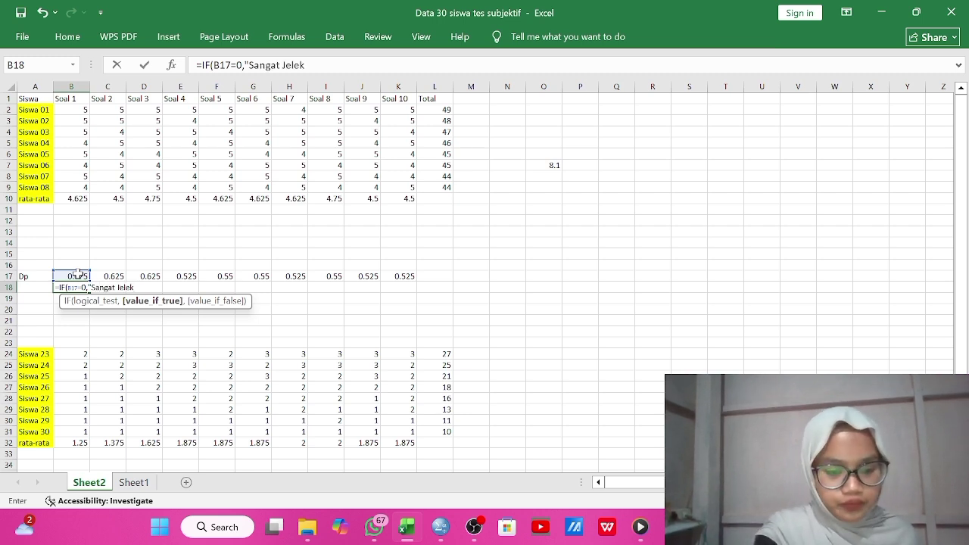
{"action": "type", "text": "\","}
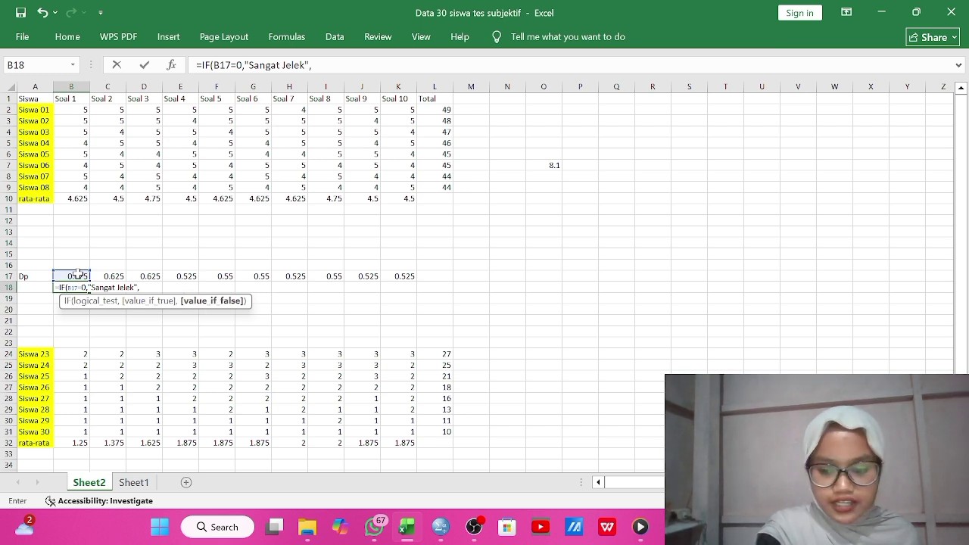
Extend the B18 formula with a nested condition IF(B17<=0.2,"Jelek",
{"action": "type", "text": "I"}
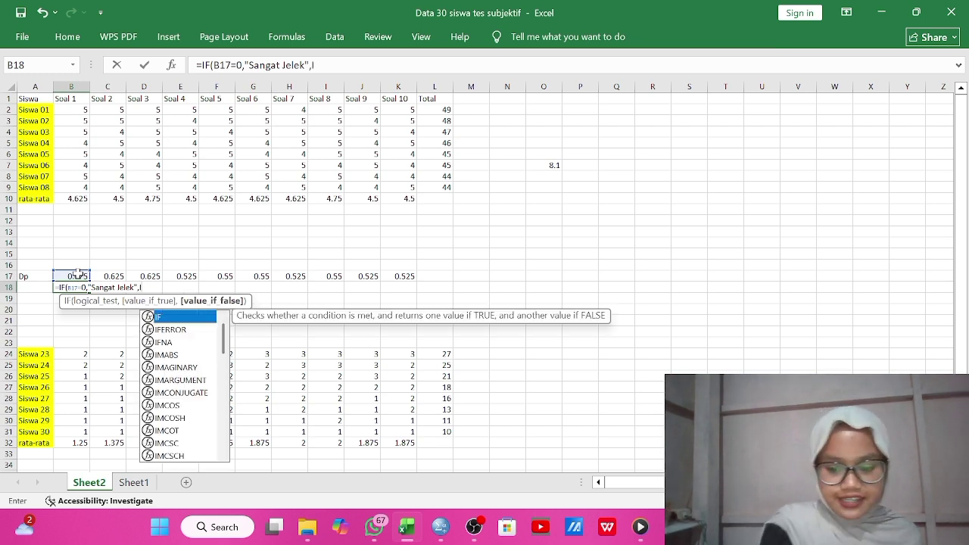
{"action": "double_click", "coordinate": [183, 316]}
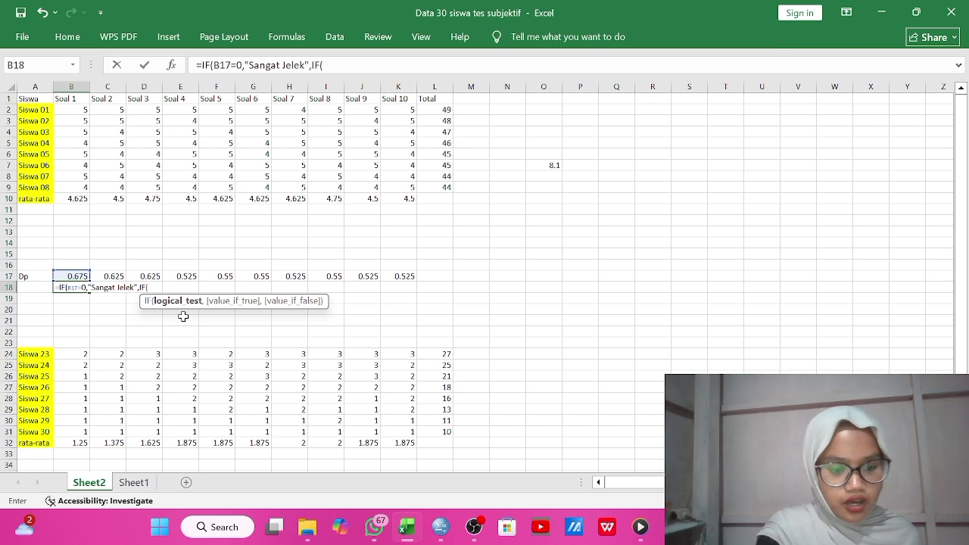
{"action": "left_click", "coordinate": [78, 276]}
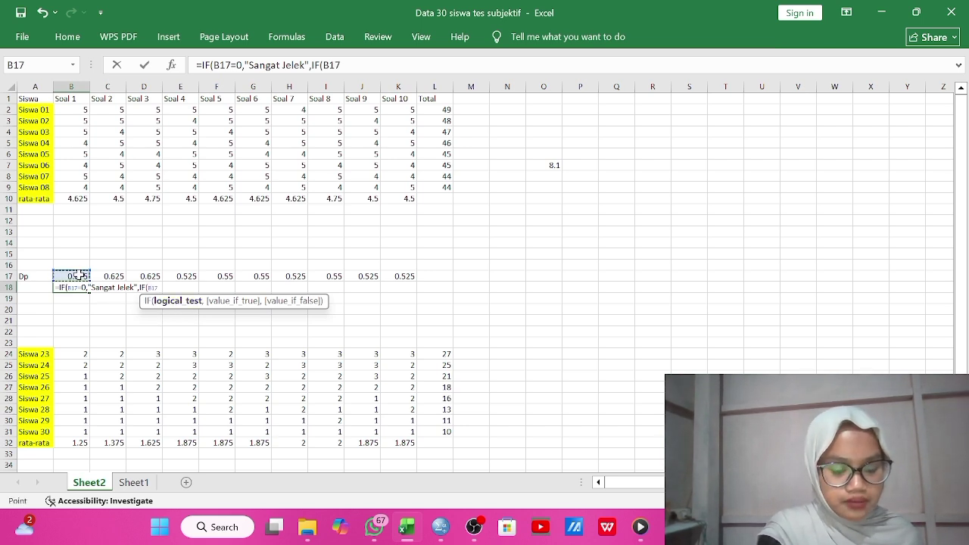
{"action": "type", "text": "<="}
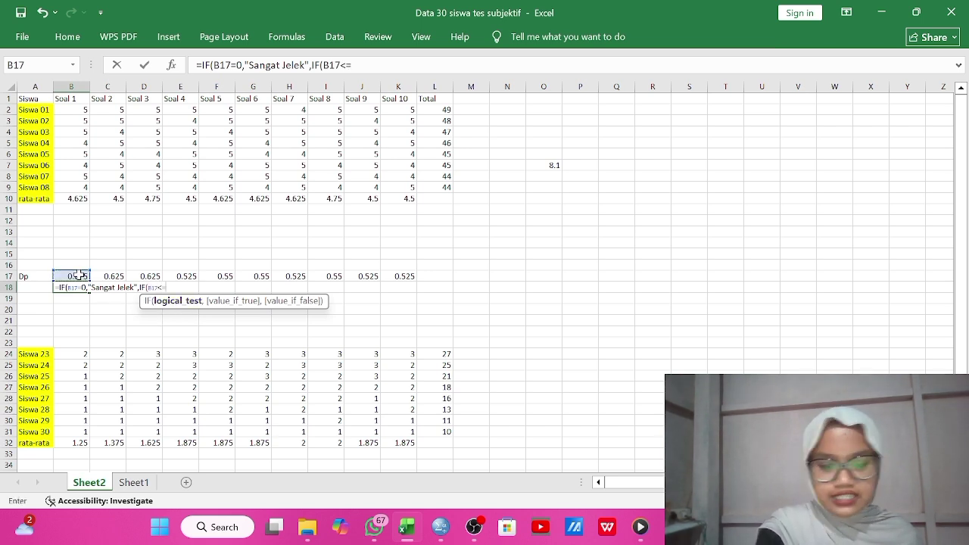
{"action": "type", "text": "0."}
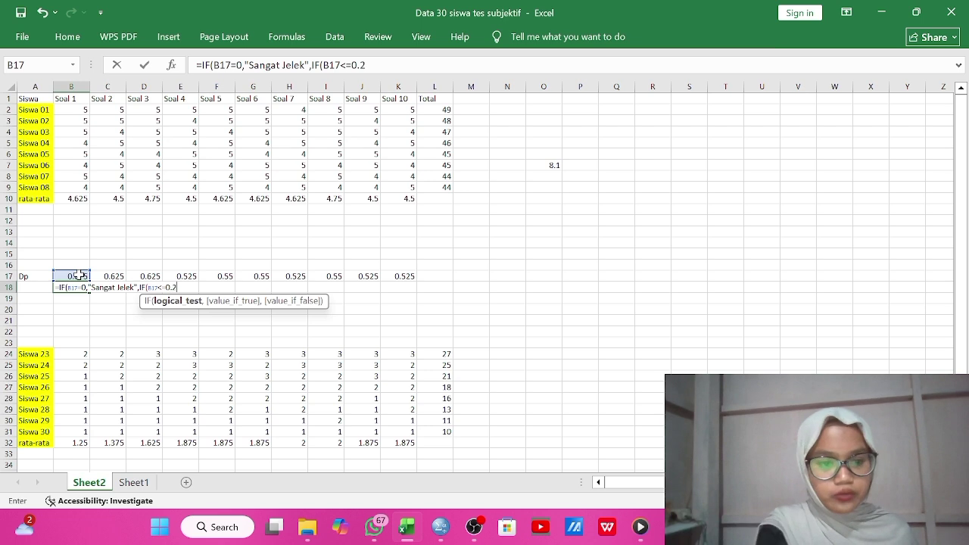
{"action": "type", "text": "2"}
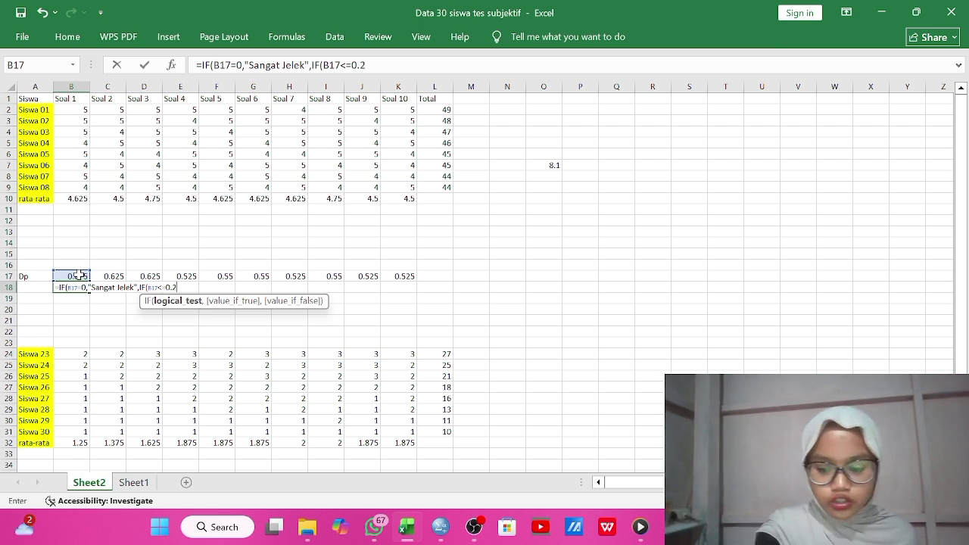
{"action": "type", "text": ",\""}
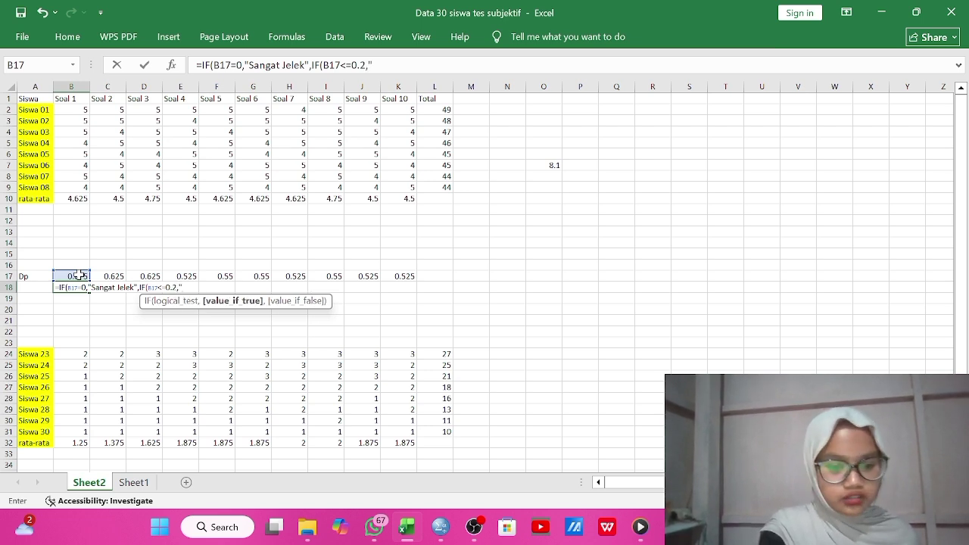
{"action": "type", "text": "Jelek"}
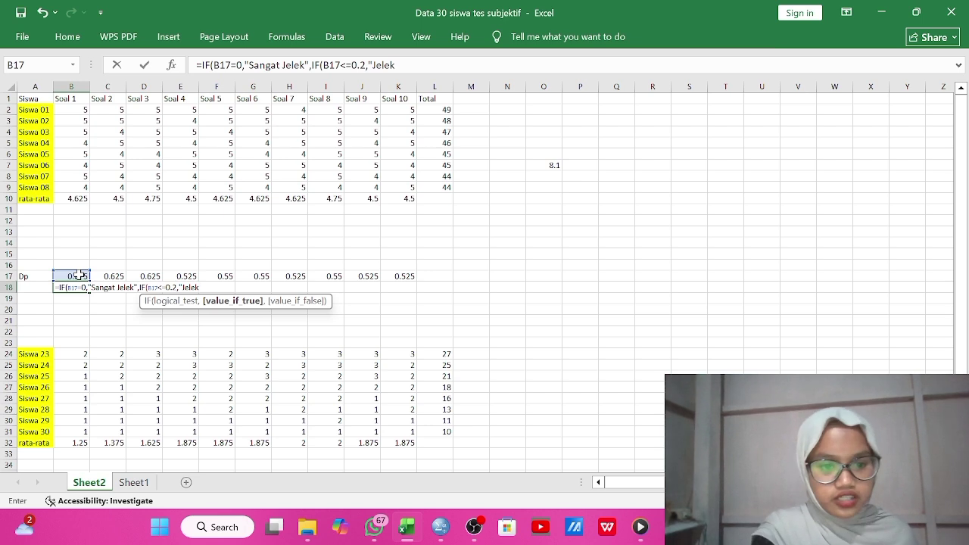
{"action": "type", "text": "\","}
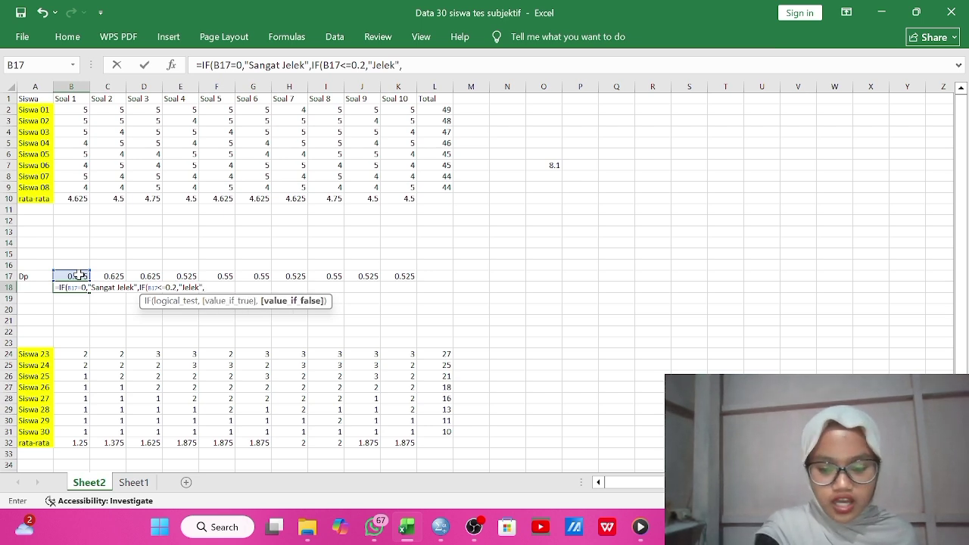
Add a third nested condition IF(B17<=0.4,"Cukup", to the B18 formula
{"action": "type", "text": "I"}
{"action": "double_click", "coordinate": [243, 317]}
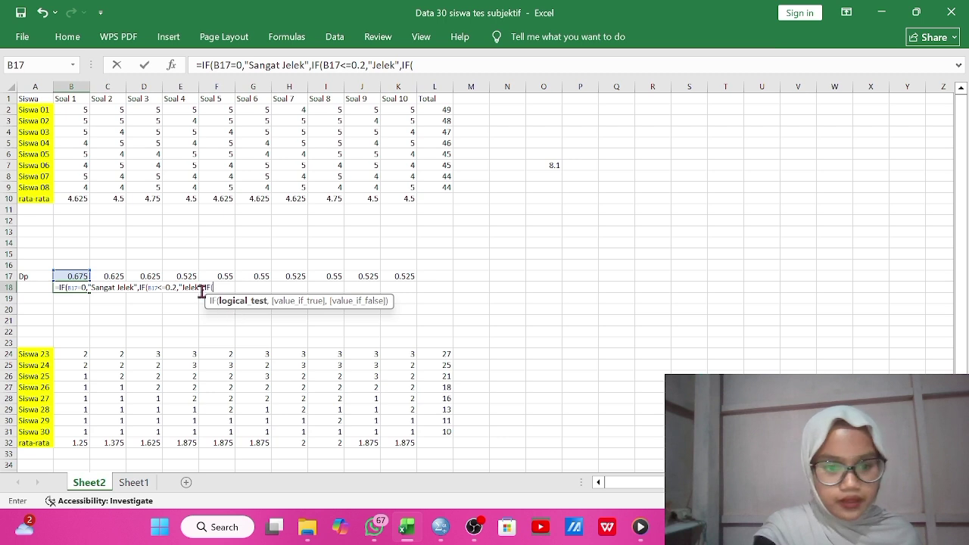
{"action": "left_click", "coordinate": [82, 277]}
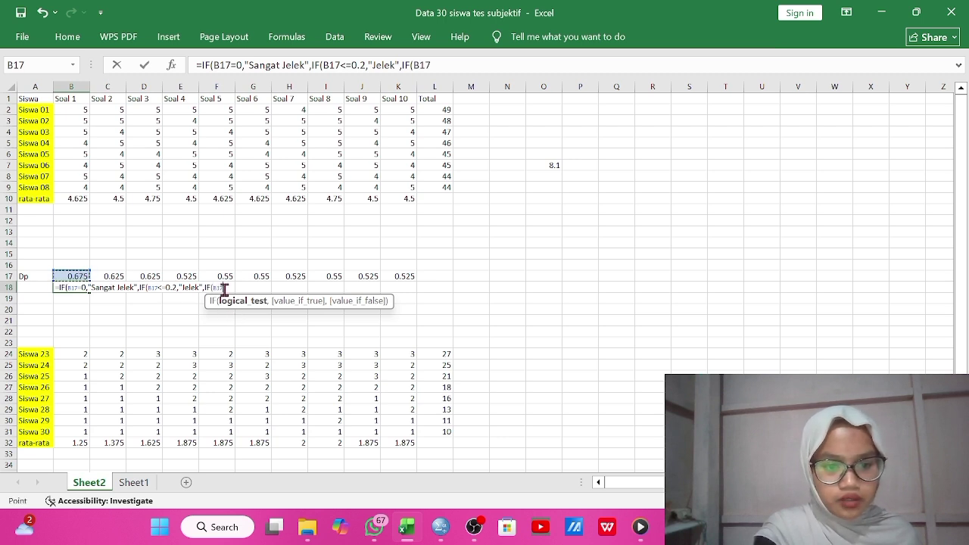
{"action": "type", "text": "<=0"}
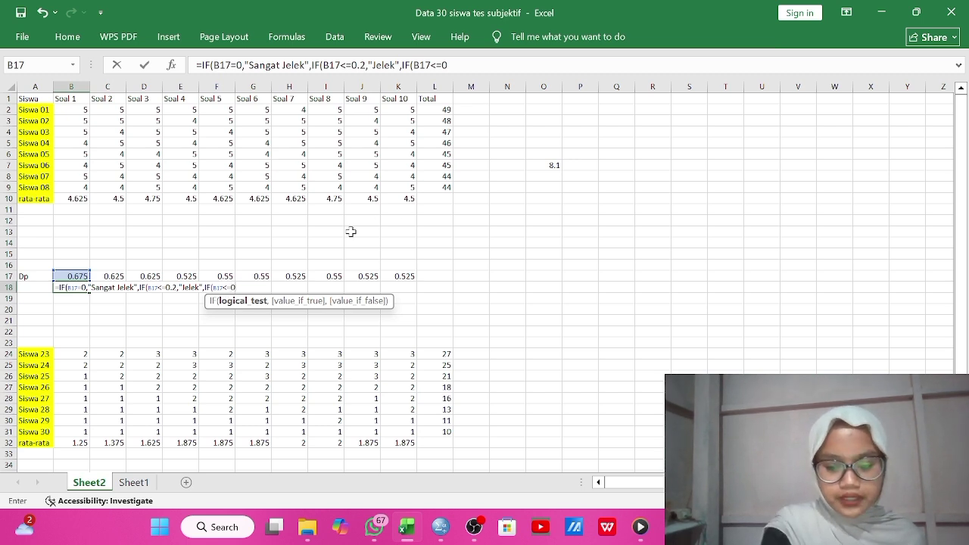
{"action": "type", "text": ".4,"}
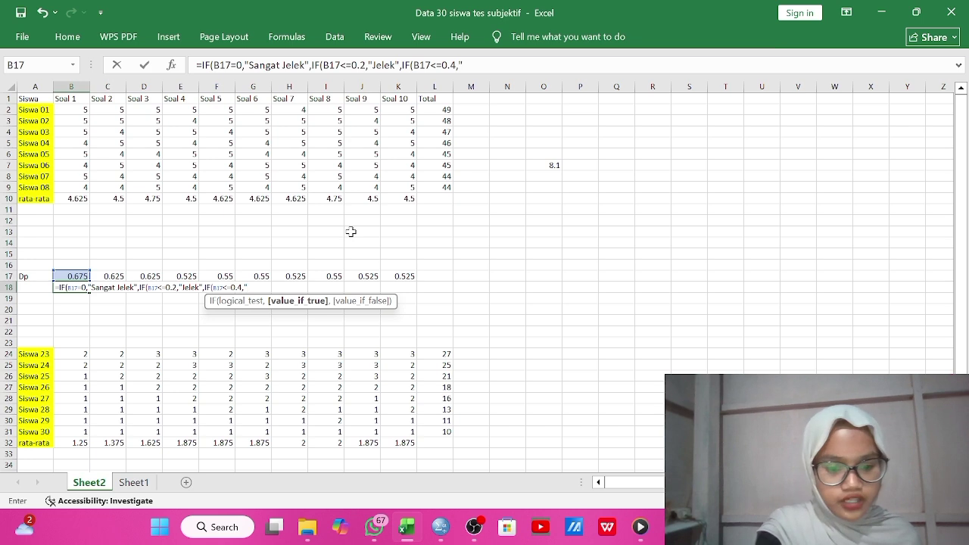
{"action": "type", "text": "\"Cukup"}
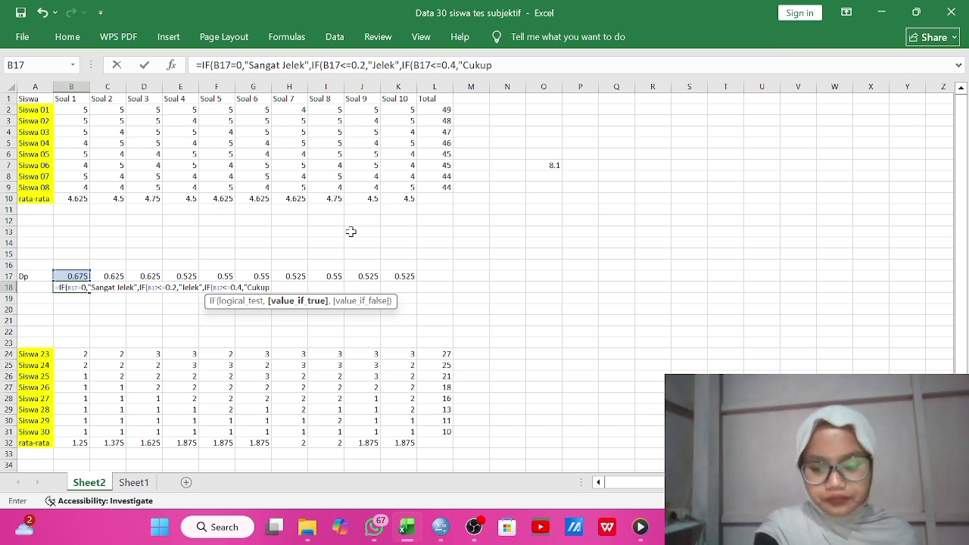
{"action": "type", "text": "\","}
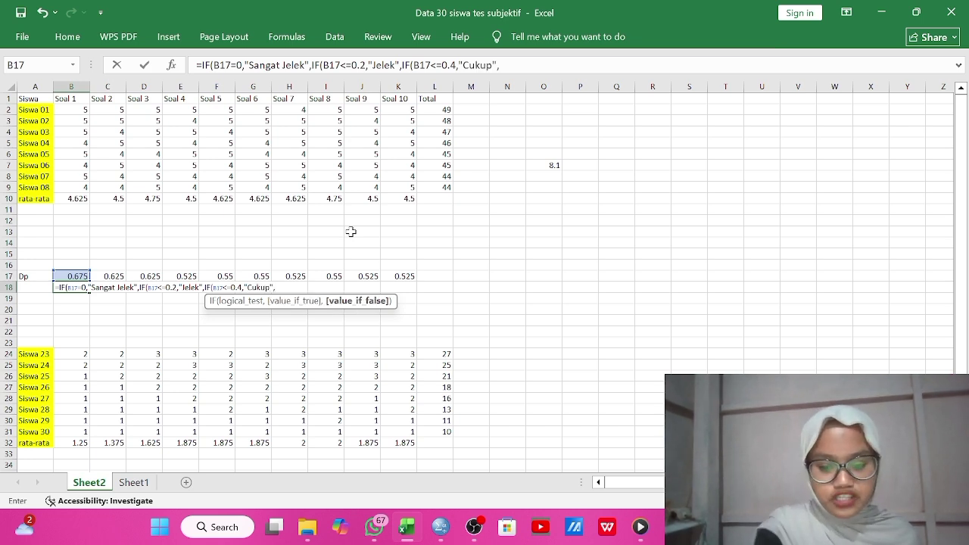
Add a fourth nested condition IF(B17<=0.7,"baik" to the B18 formula
{"action": "type", "text": "IF("}
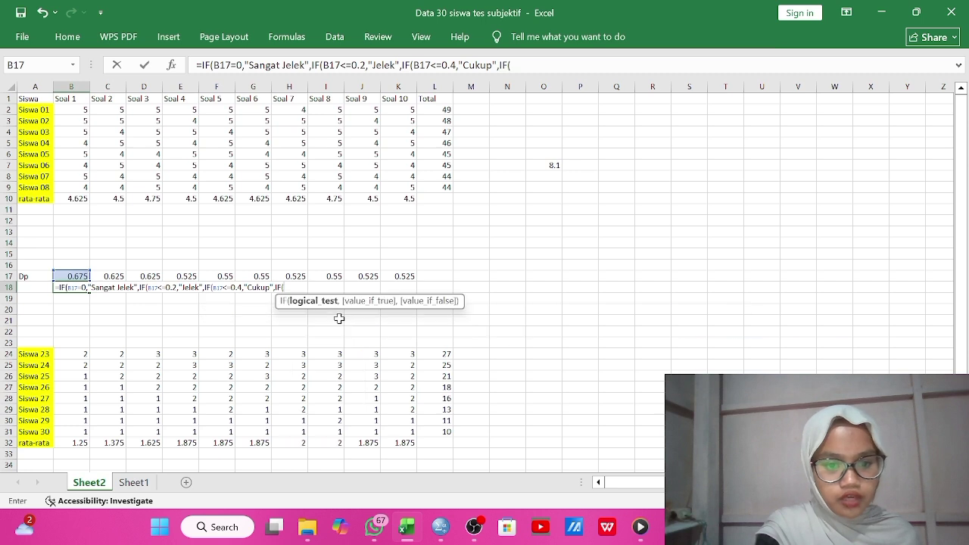
{"action": "left_click", "coordinate": [80, 275]}
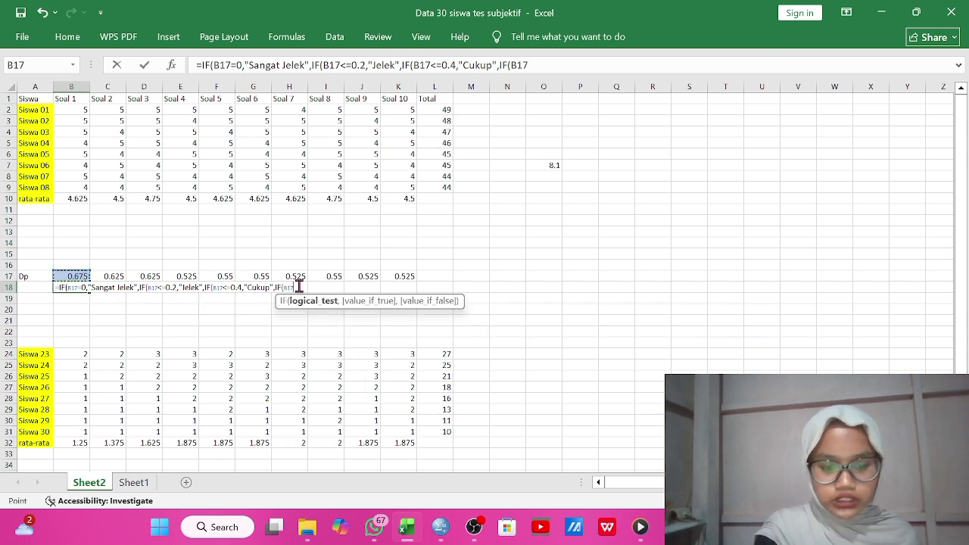
{"action": "type", "text": "\"bai"}
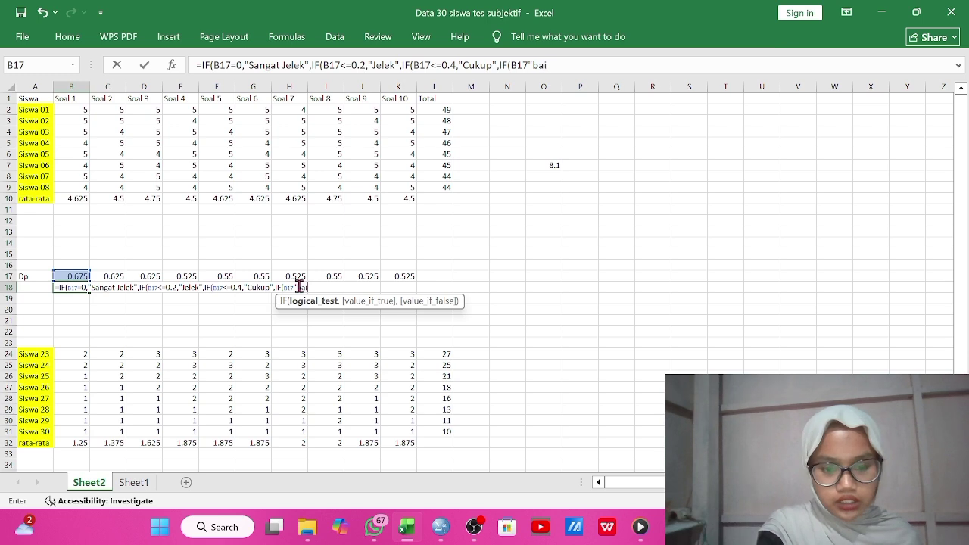
{"action": "key", "text": "BackSpace"}
{"action": "key", "text": "BackSpace"}
{"action": "key", "text": "BackSpace"}
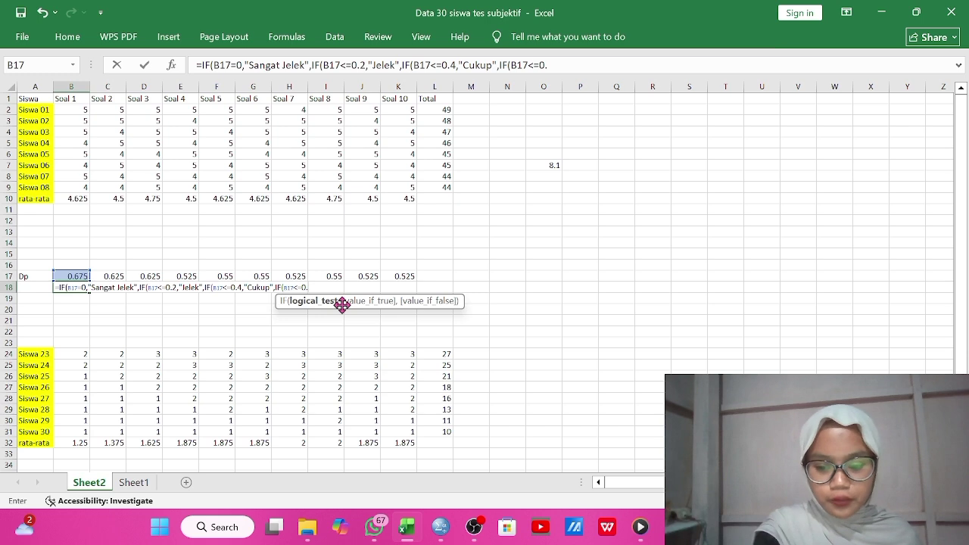
{"action": "type", "text": "<=0.7"}
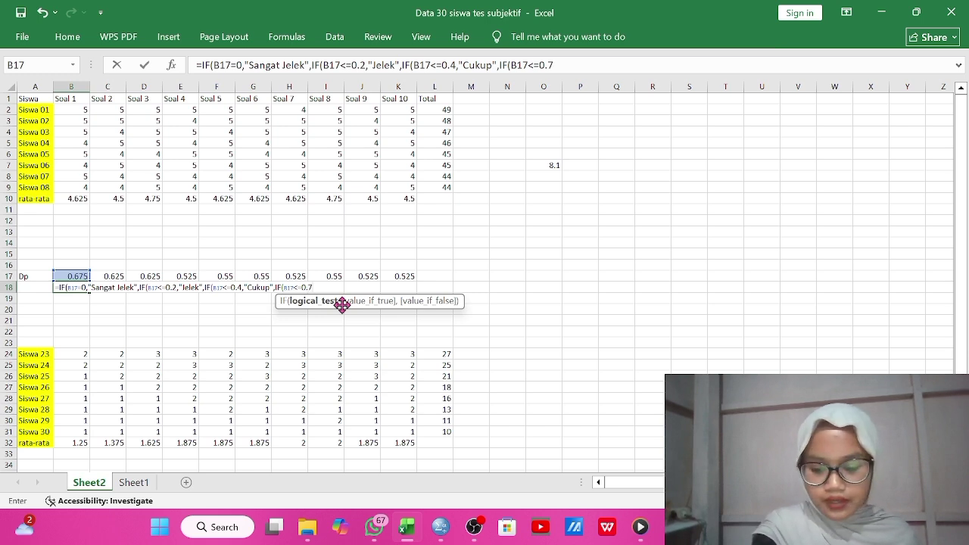
{"action": "type", "text": ","}
{"action": "type", "text": "ba"}
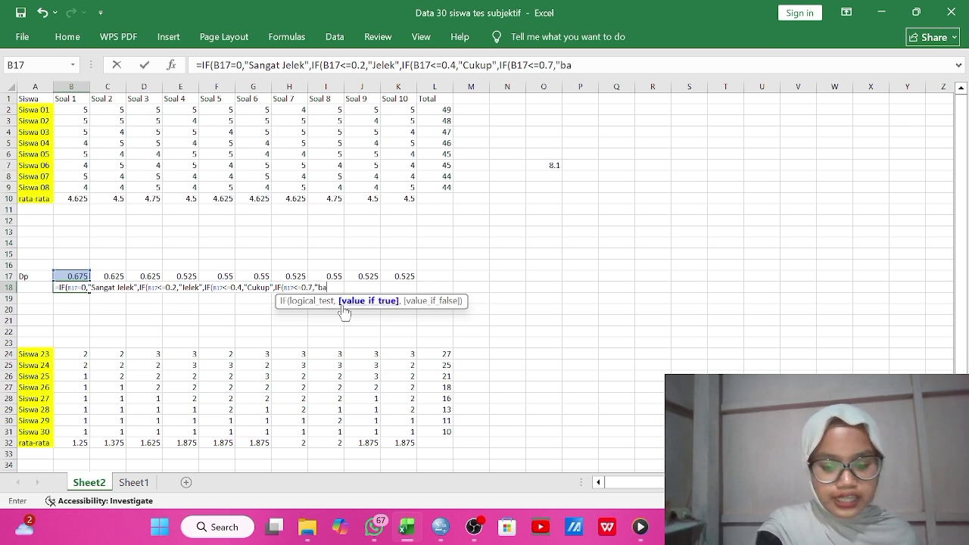
{"action": "type", "text": "ik\""}
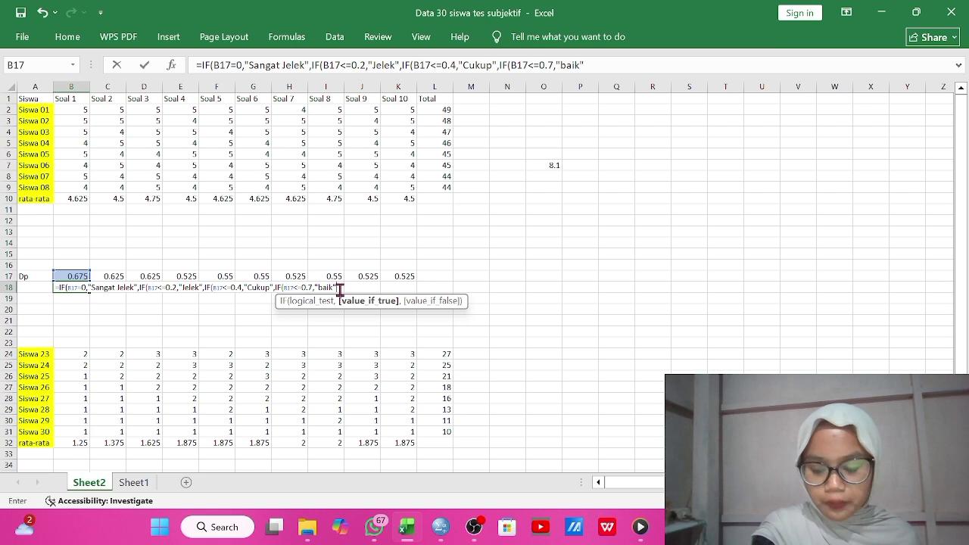
Complete the B18 formula with "Sangat baik" as the final alternative, close all four IF functions and enter it
{"action": "type", "text": ",\""}
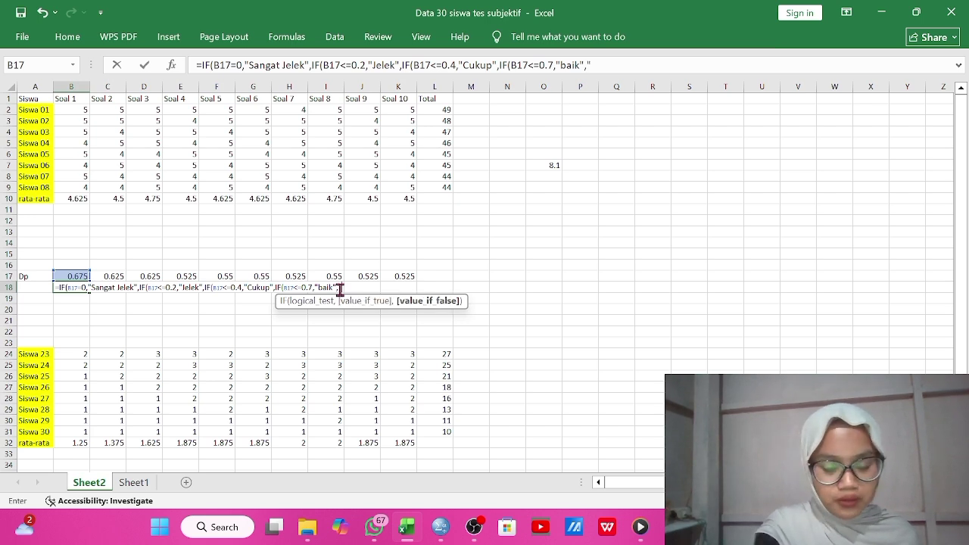
{"action": "type", "text": "Sangat baik"}
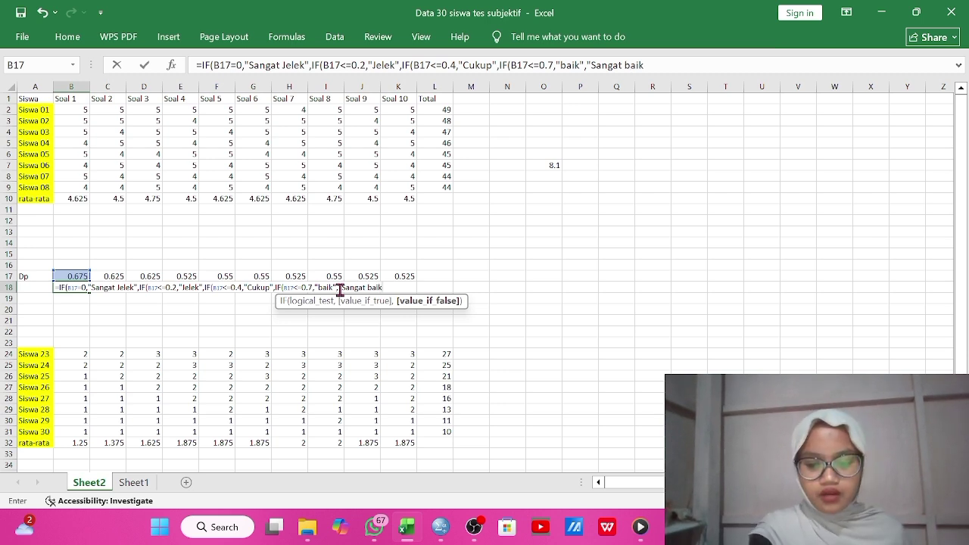
{"action": "type", "text": "\"))"}
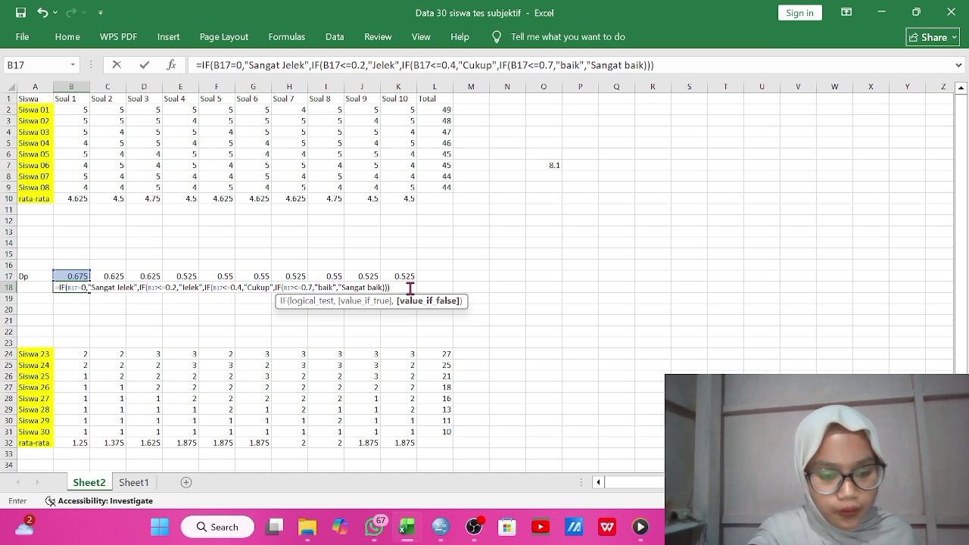
{"action": "left_click", "coordinate": [384, 287]}
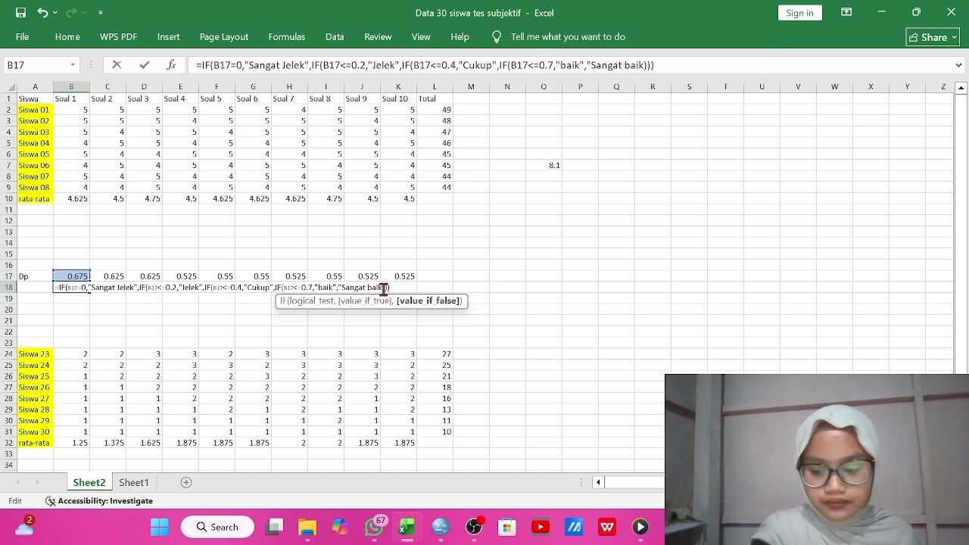
{"action": "type", "text": ")"}
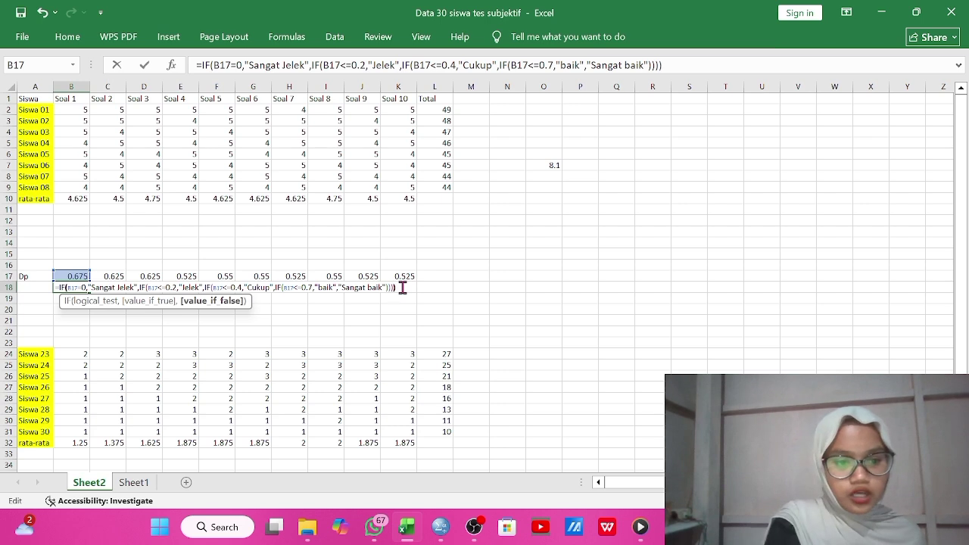
{"action": "left_click", "coordinate": [402, 288]}
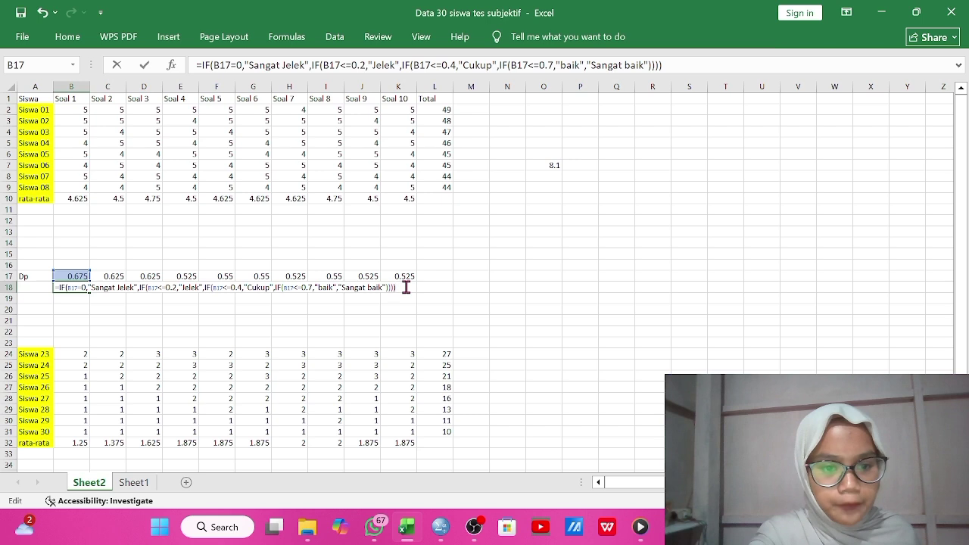
{"action": "key", "text": "Return"}
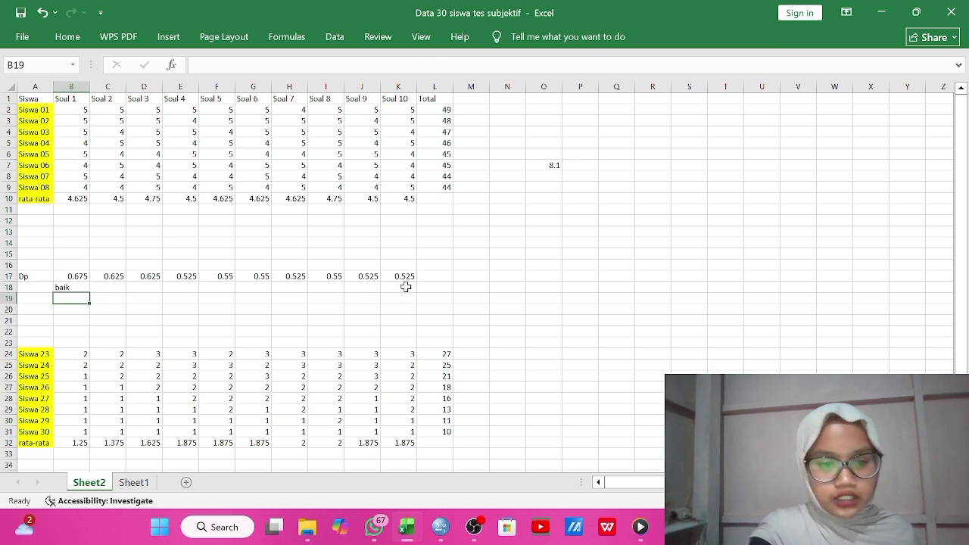
Copy the B18 classification formula across row 18 through K18, covering Soal 2 to Soal 10
{"action": "left_click", "coordinate": [78, 288]}
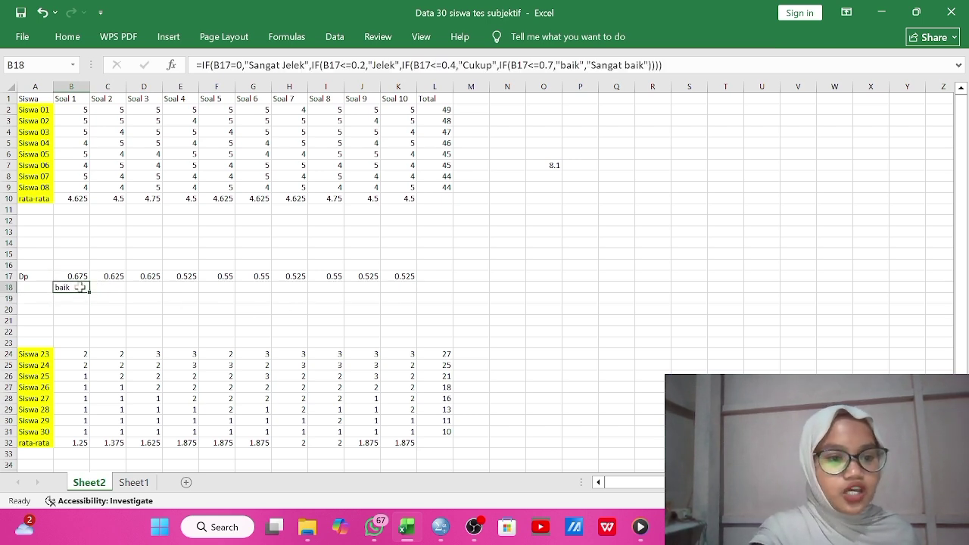
{"action": "left_click_drag", "start_coordinate": [91, 295], "coordinate": [399, 296]}
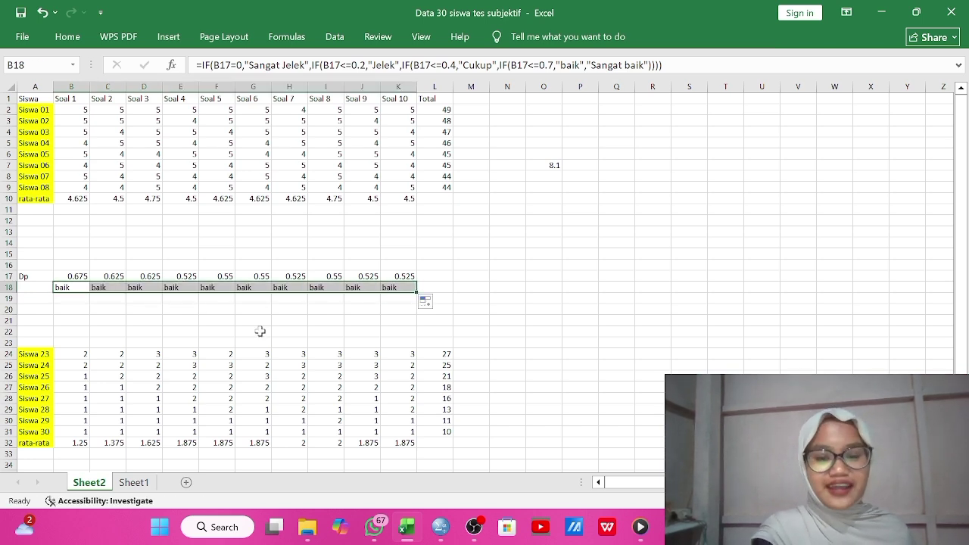
Switch to the WhatsApp image of the Daya Pembeda table to check the interpretation ranges against the classifications
{"action": "mouse_move", "coordinate": [406, 534]}
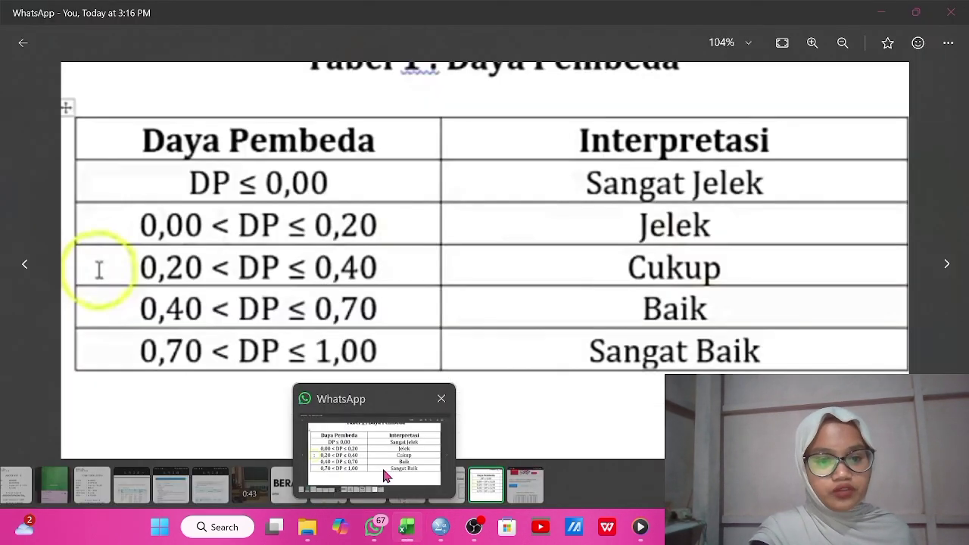
{"action": "left_click", "coordinate": [385, 474]}
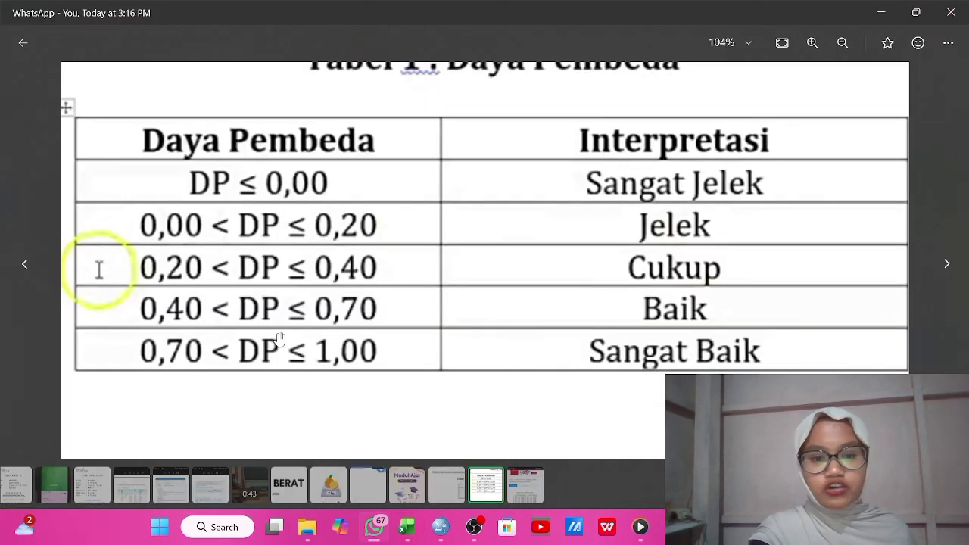